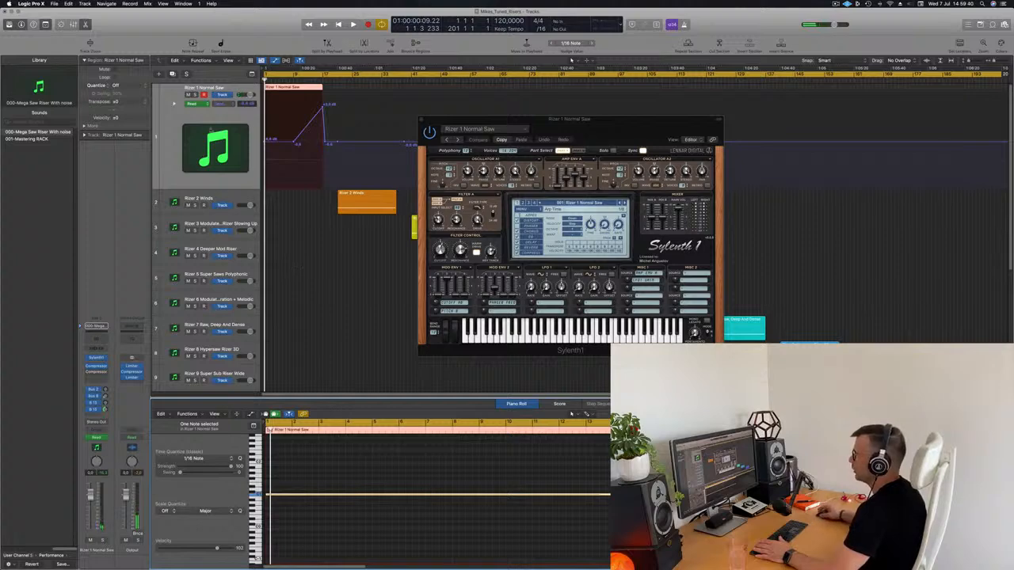
Expand the automation lanes of the Rizer 1 Normal Saw track, move the Sylenth1 window aside and look through the curves
{"action": "left_click", "coordinate": [180, 121]}
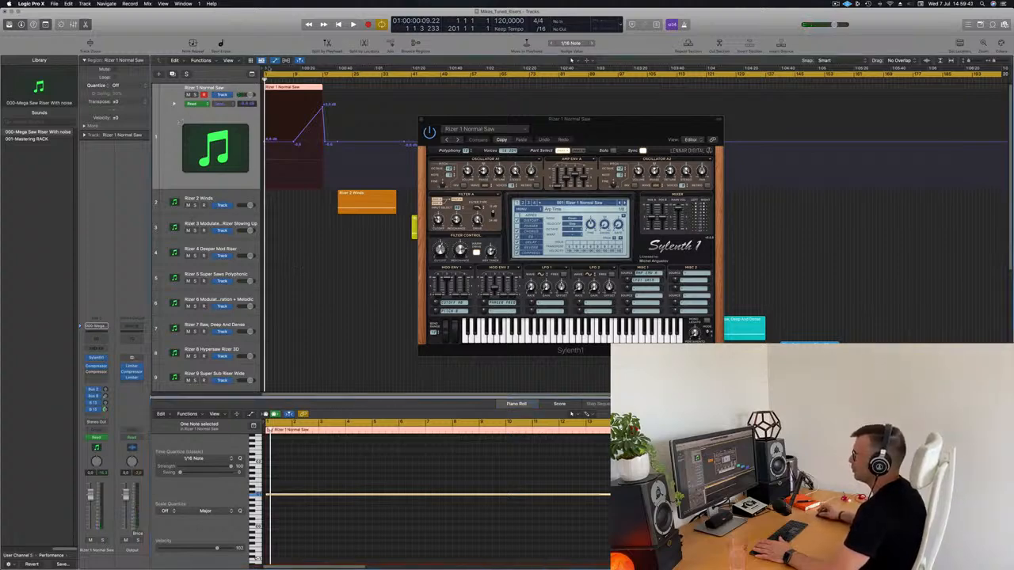
{"action": "left_click", "coordinate": [172, 109]}
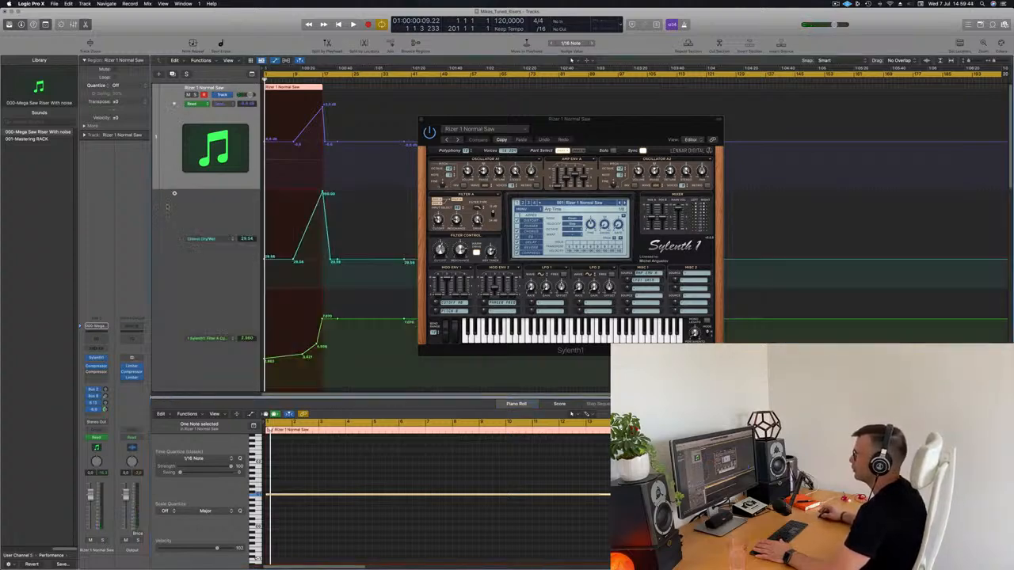
{"action": "left_click_drag", "start_coordinate": [450, 120], "coordinate": [753, 130]}
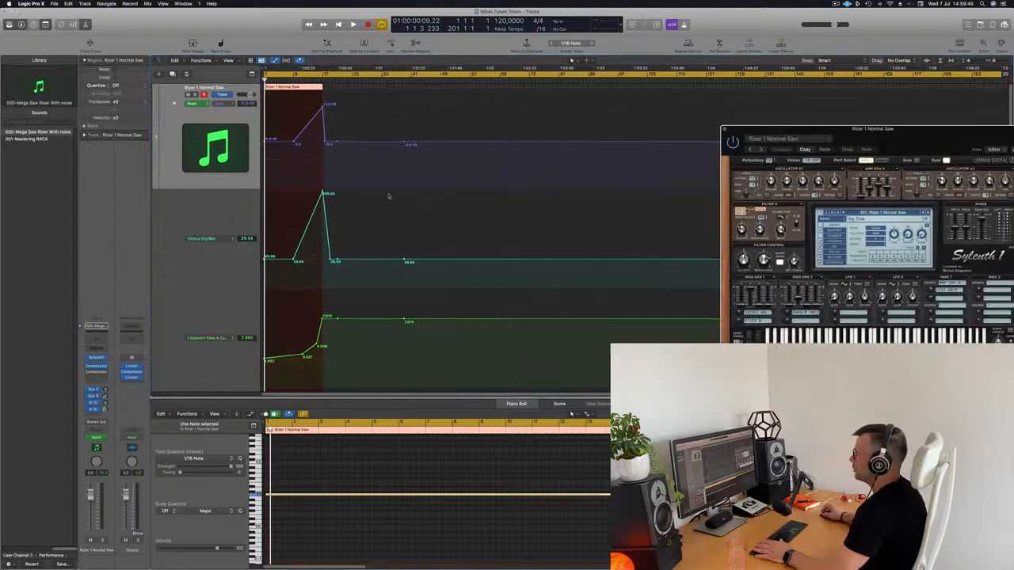
{"action": "scroll", "coordinate": [388, 196], "scroll_direction": "down", "scroll_amount": 2}
{"action": "scroll", "coordinate": [174, 154], "scroll_direction": "down", "scroll_amount": 4}
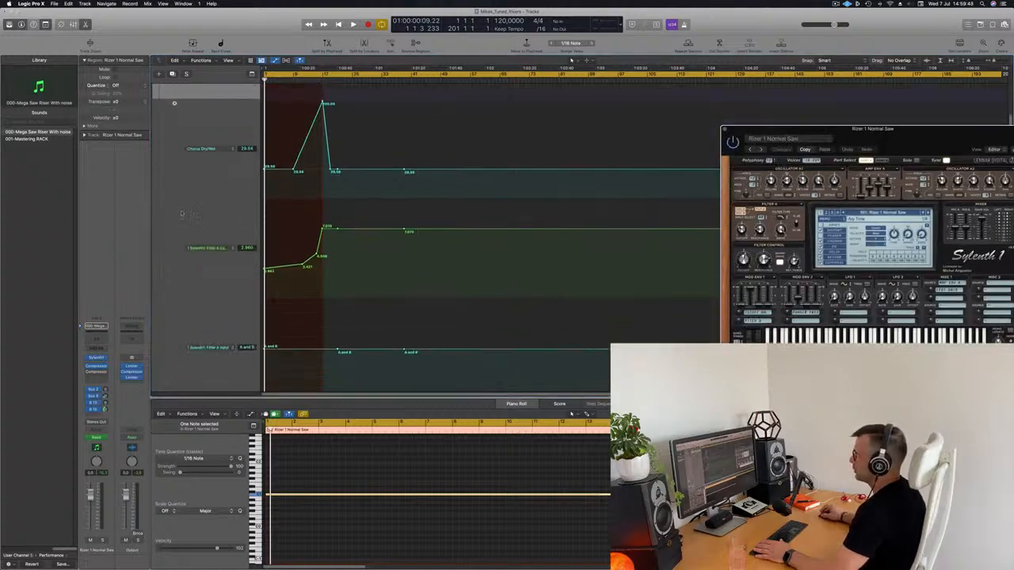
{"action": "scroll", "coordinate": [220, 301], "scroll_direction": "down", "scroll_amount": 4}
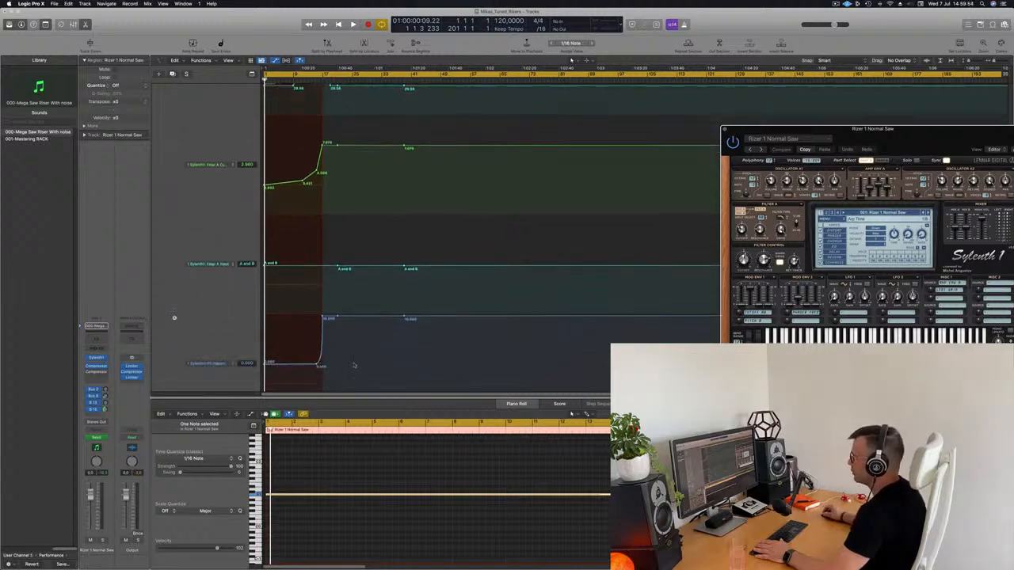
{"action": "scroll", "coordinate": [354, 365], "scroll_direction": "up", "scroll_amount": 10}
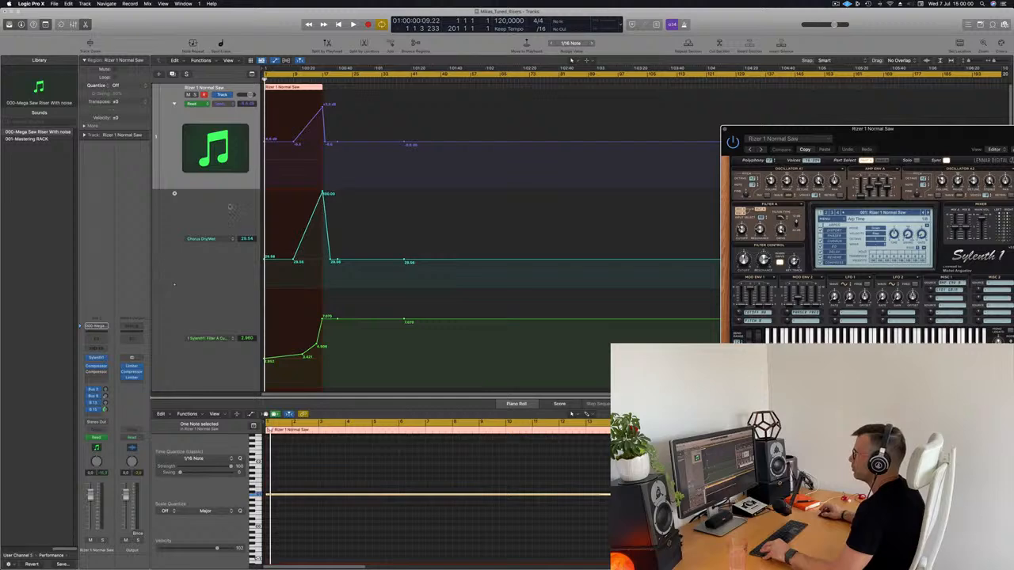
Audition the first bars of the riser and reposition the Sylenth1 window so it is fully in view
{"action": "key", "text": "space"}
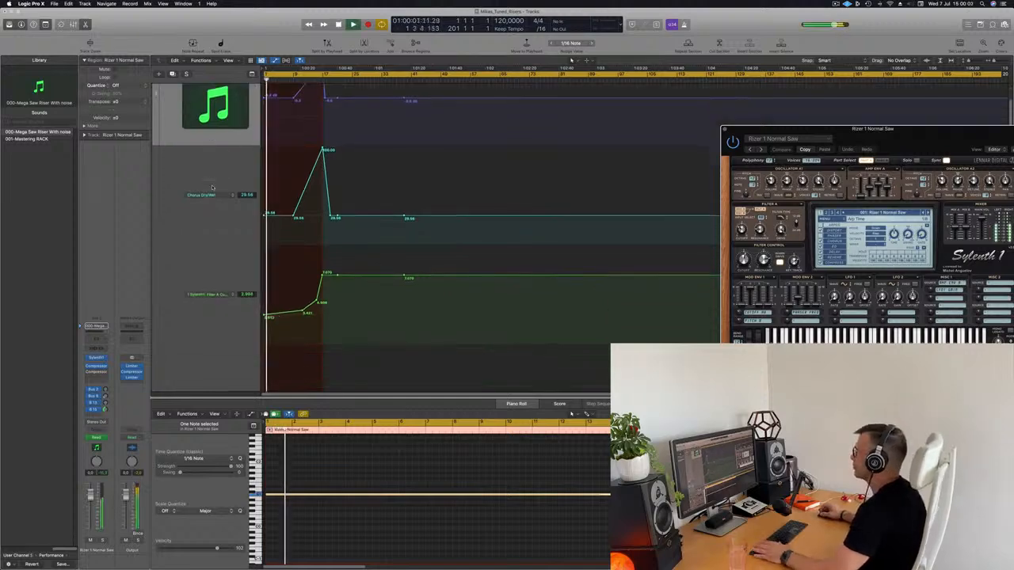
{"action": "left_click_drag", "start_coordinate": [976, 136], "coordinate": [818, 97]}
{"action": "key", "text": "space"}
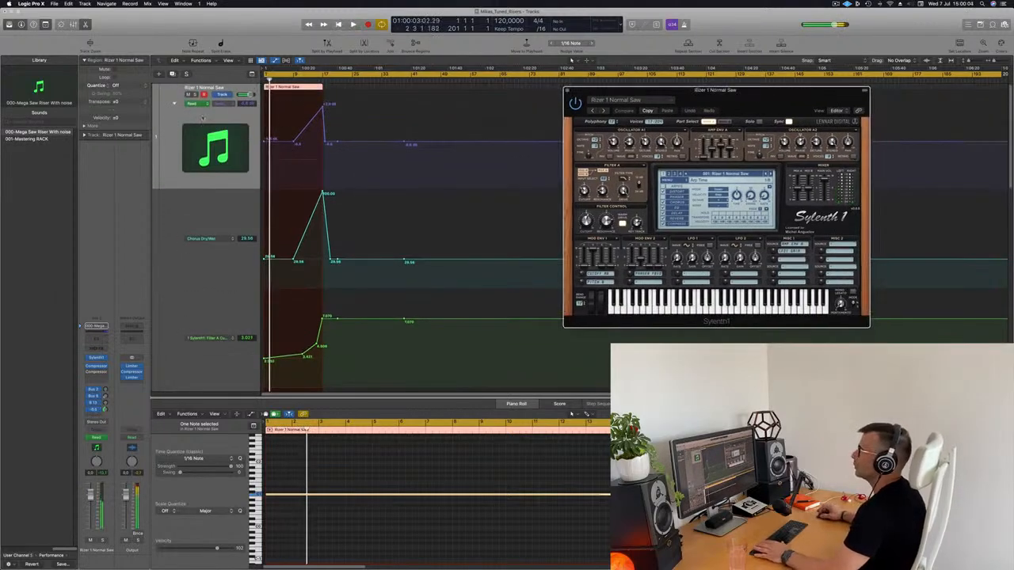
{"action": "left_click", "coordinate": [182, 112]}
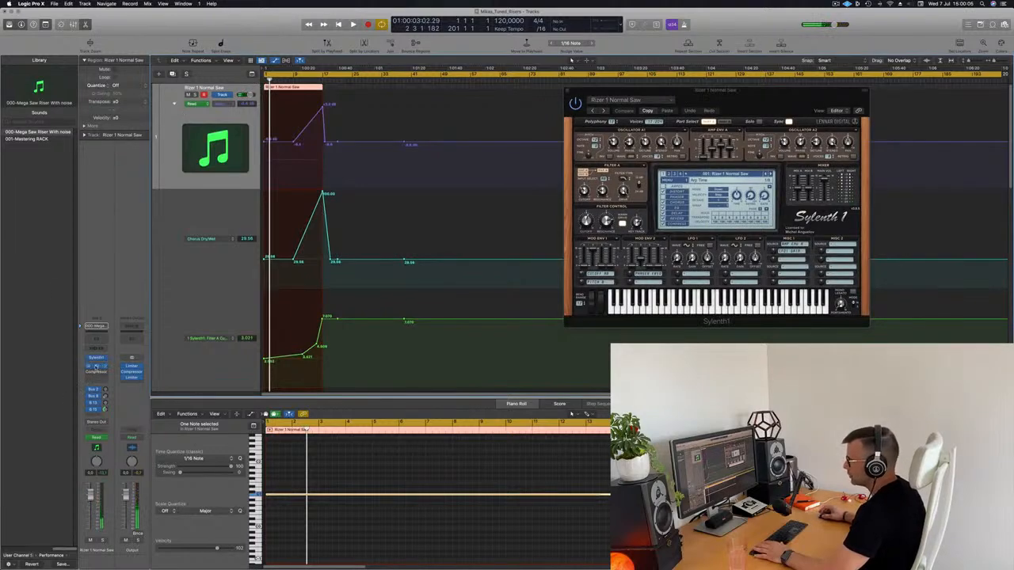
Set the side chain source of the riser track's first Compressor to Bus 1
{"action": "left_click", "coordinate": [96, 366]}
{"action": "left_click", "coordinate": [691, 105]}
{"action": "mouse_move", "coordinate": [700, 127]}
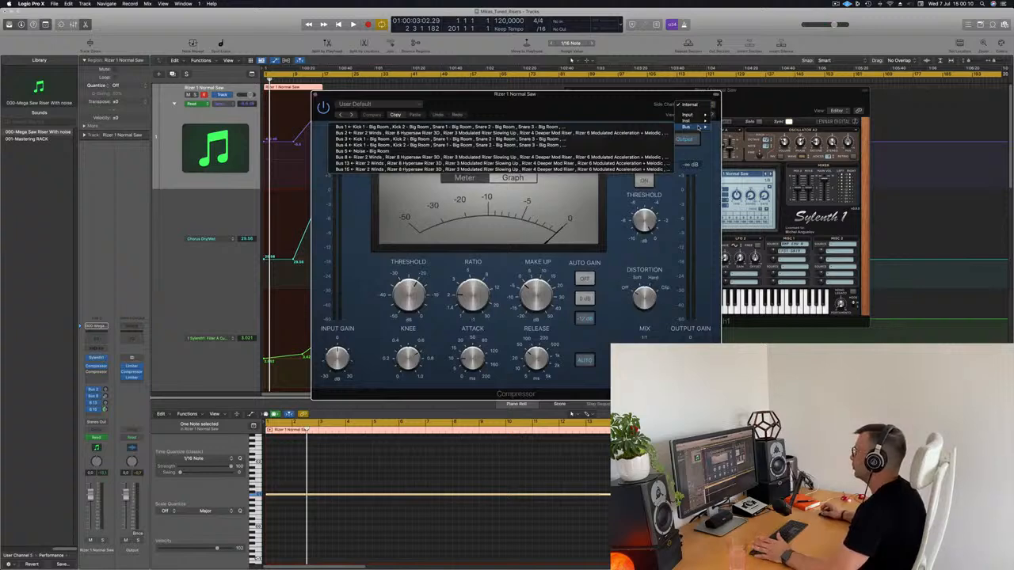
{"action": "left_click", "coordinate": [489, 127]}
Adjust the Compressor's attack and ratio while the riser plays, and close the plug-in window
{"action": "left_click_drag", "start_coordinate": [558, 106], "coordinate": [684, 94]}
{"action": "key", "text": "space"}
{"action": "left_click_drag", "start_coordinate": [598, 346], "coordinate": [598, 377]}
{"action": "left_click_drag", "start_coordinate": [596, 283], "coordinate": [600, 269]}
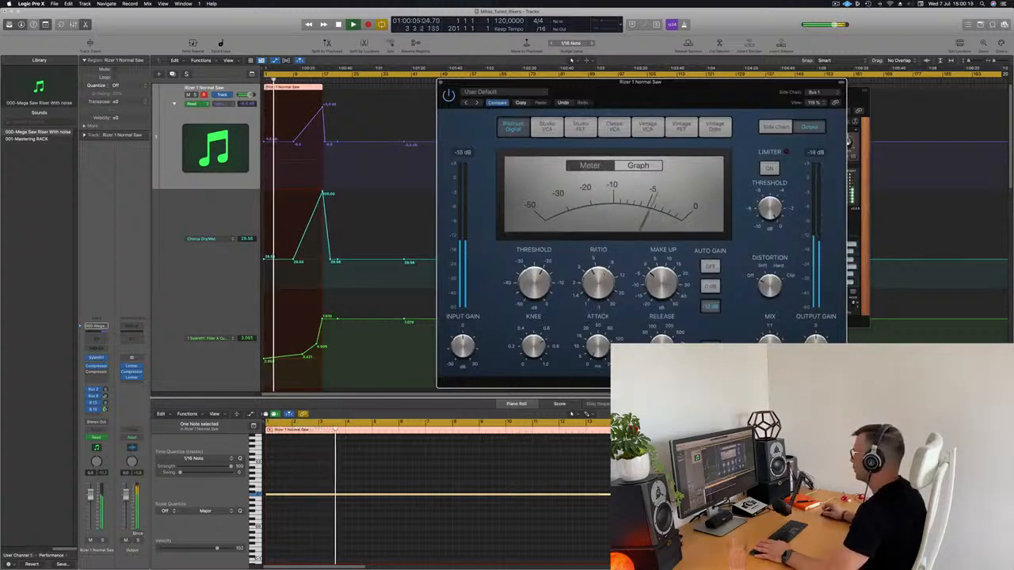
{"action": "mouse_move", "coordinate": [539, 288]}
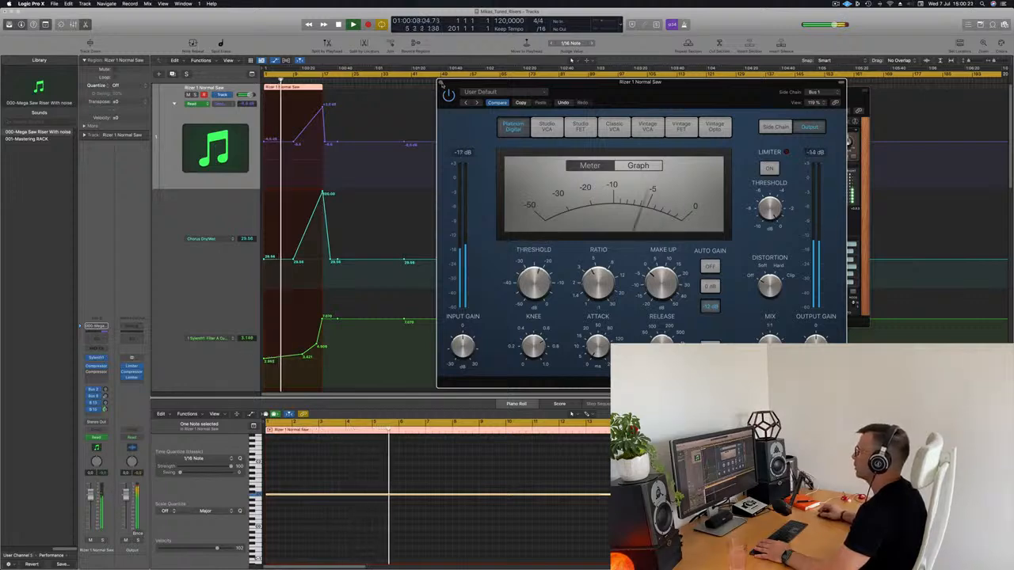
{"action": "left_click", "coordinate": [440, 83]}
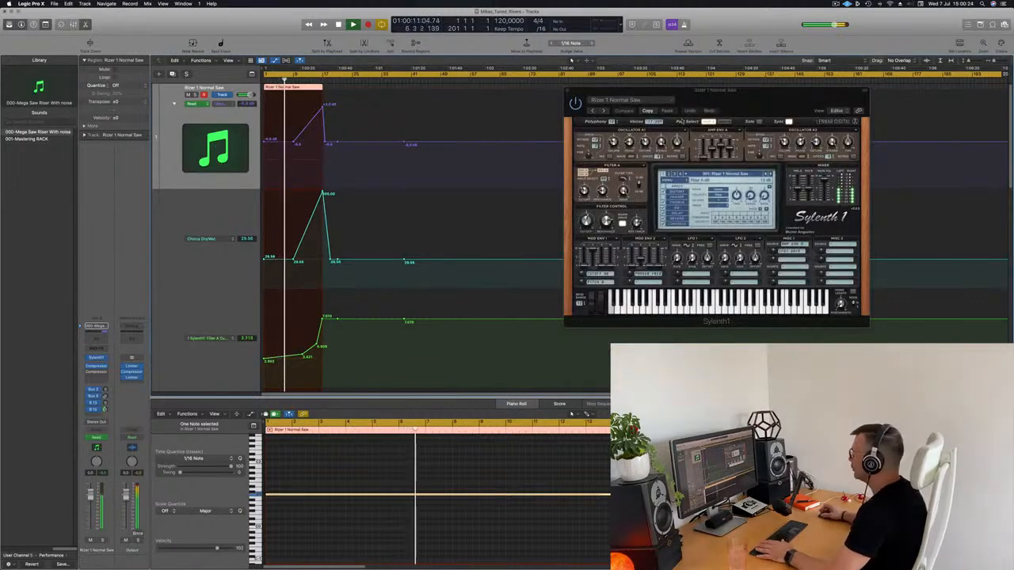
Move Sylenth1 clear of the automation lanes and follow the riser's send, chorus and filter curves through the playback
{"action": "left_click_drag", "start_coordinate": [680, 226], "coordinate": [651, 215]}
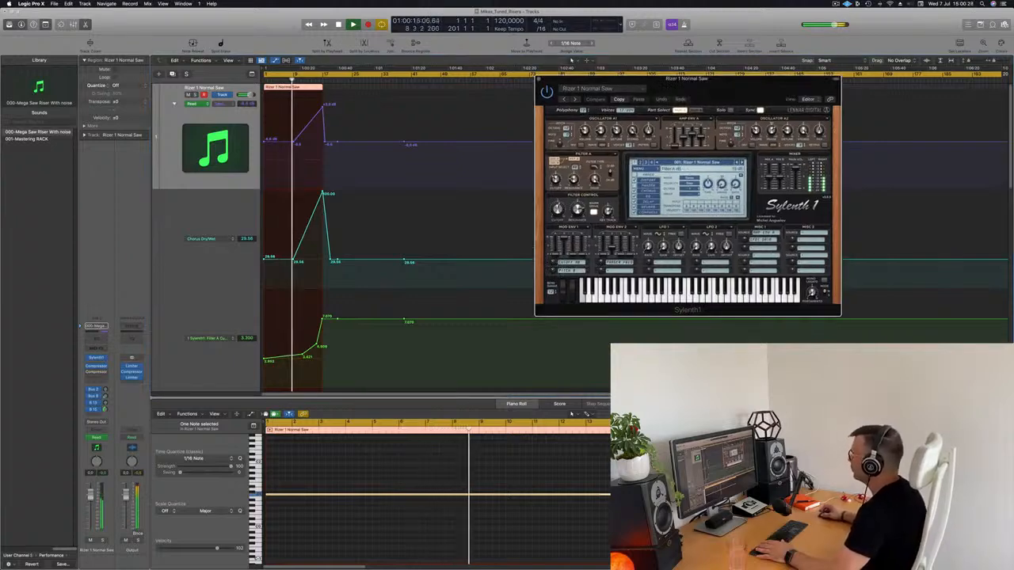
{"action": "left_click_drag", "start_coordinate": [702, 87], "coordinate": [819, 42]}
{"action": "scroll", "coordinate": [380, 219], "scroll_direction": "down", "scroll_amount": 2}
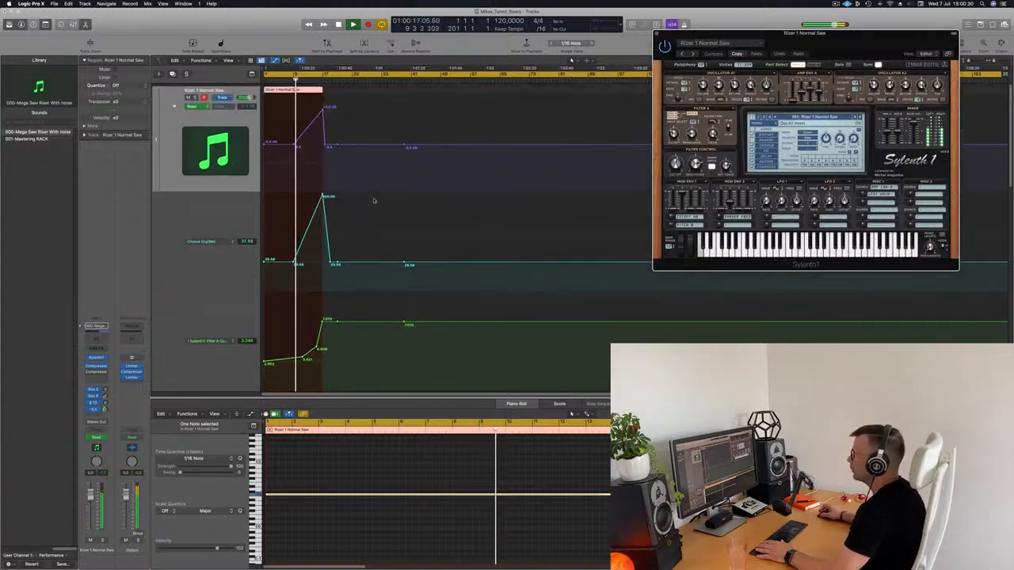
{"action": "scroll", "coordinate": [369, 217], "scroll_direction": "up", "scroll_amount": 2}
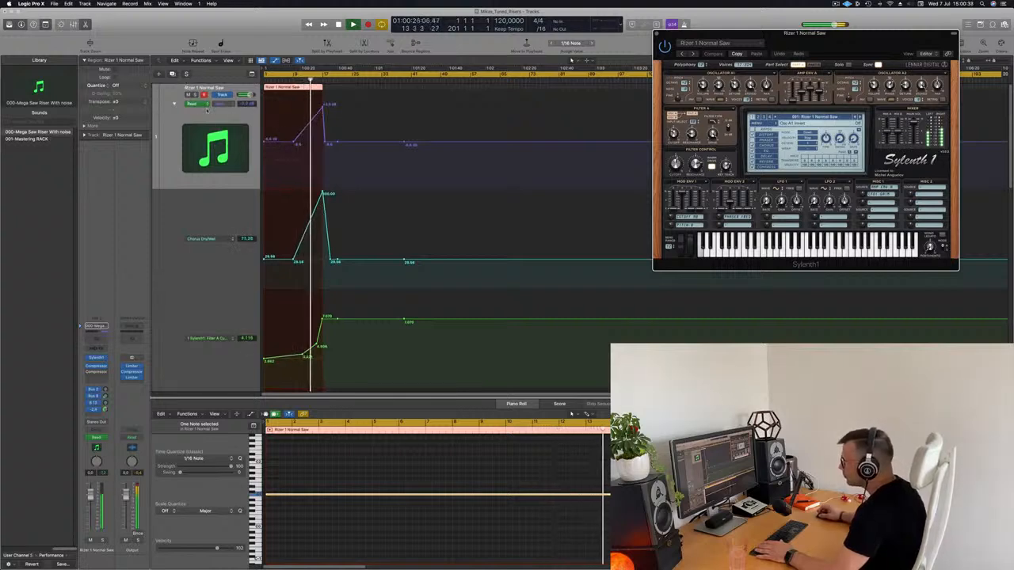
{"action": "left_click", "coordinate": [214, 118]}
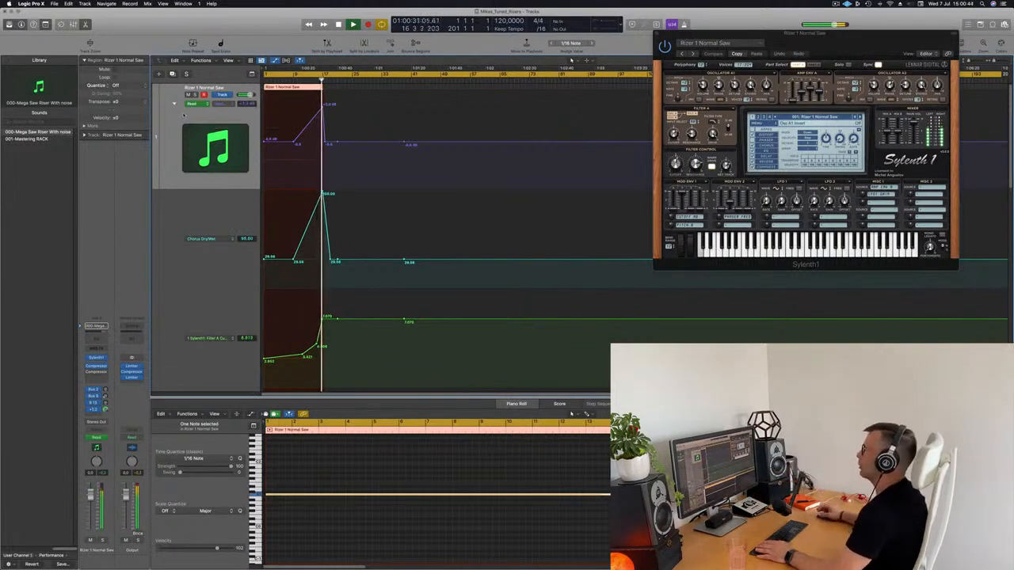
{"action": "scroll", "coordinate": [313, 312], "scroll_direction": "down", "scroll_amount": 5}
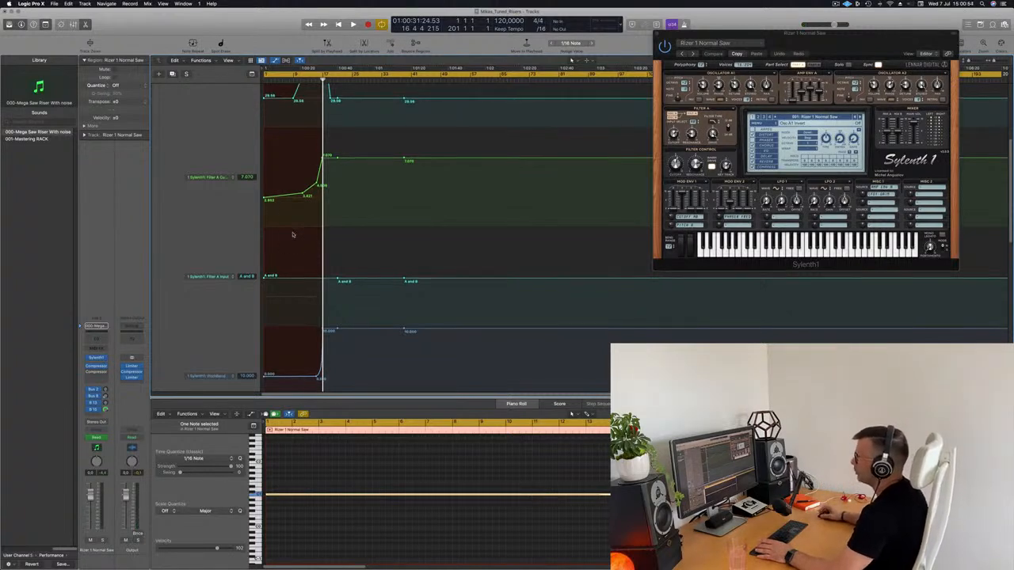
{"action": "scroll", "coordinate": [293, 235], "scroll_direction": "up", "scroll_amount": 5}
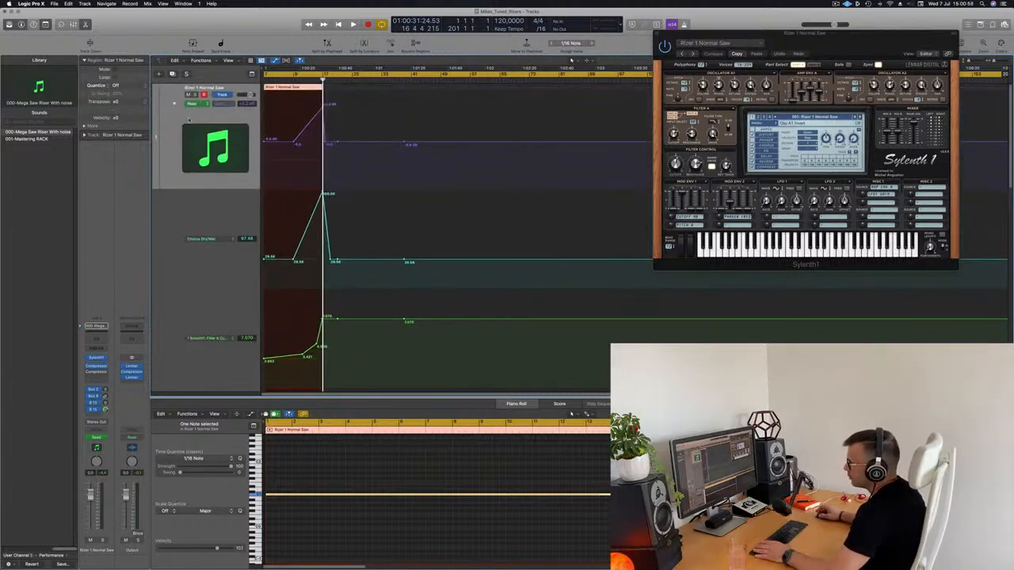
Replay the riser from the beginning and inspect its automated Send 4 parameter and the matching send on the channel strip
{"action": "key", "text": "Return"}
{"action": "key", "text": "space"}
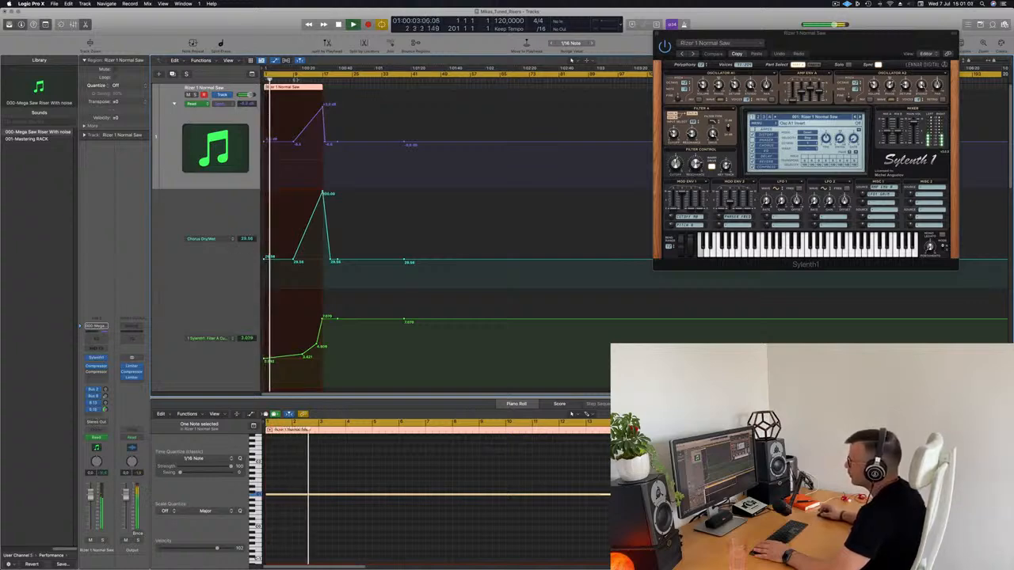
{"action": "key", "text": "Return"}
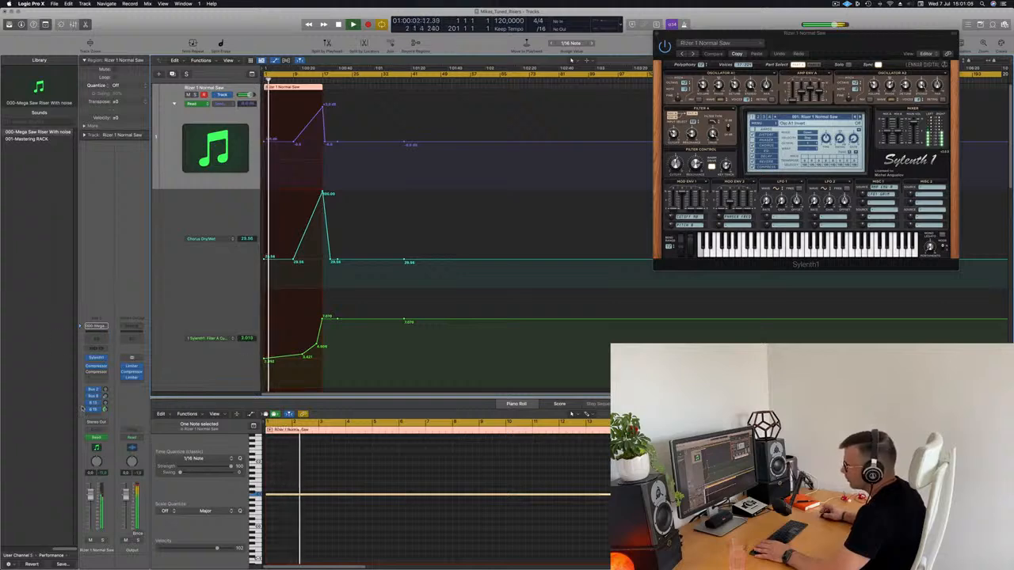
{"action": "left_click", "coordinate": [226, 104]}
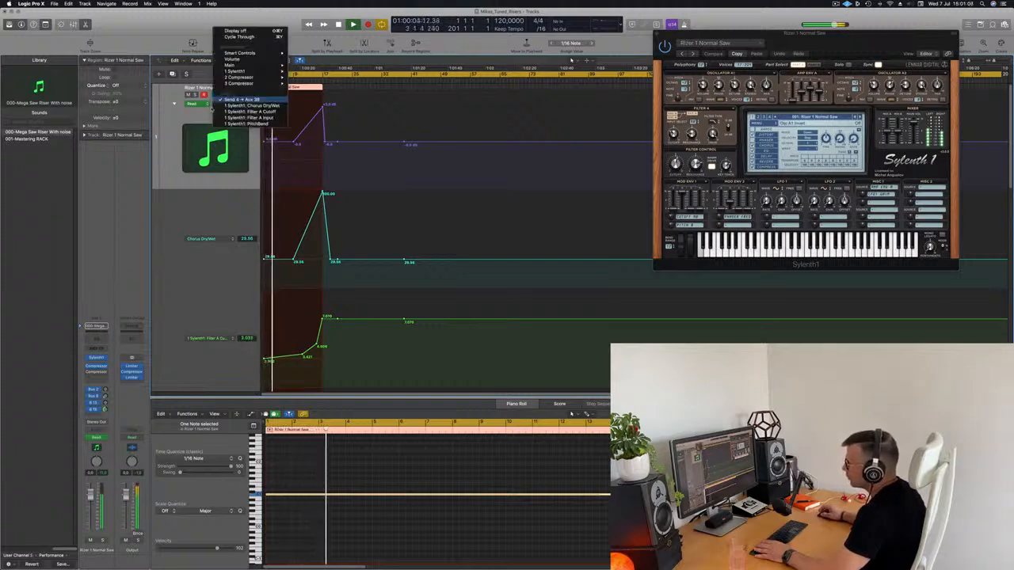
{"action": "left_click", "coordinate": [190, 113]}
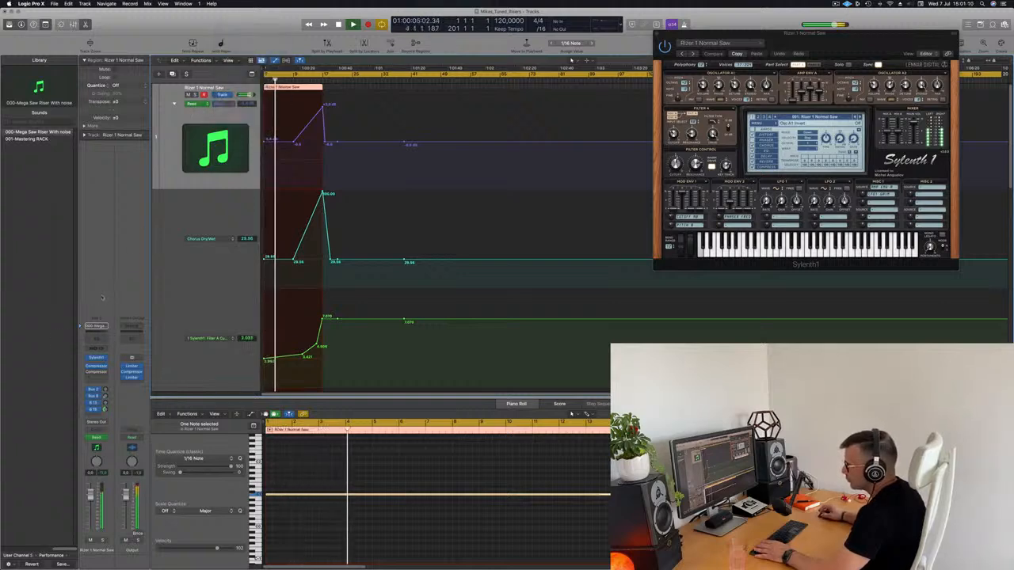
{"action": "left_click", "coordinate": [94, 410]}
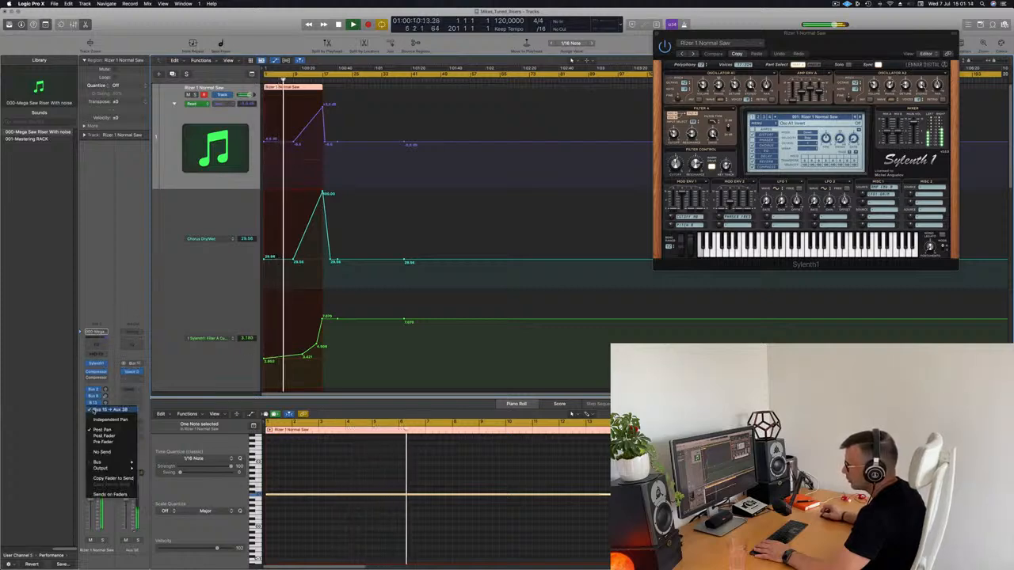
{"action": "left_click", "coordinate": [129, 246]}
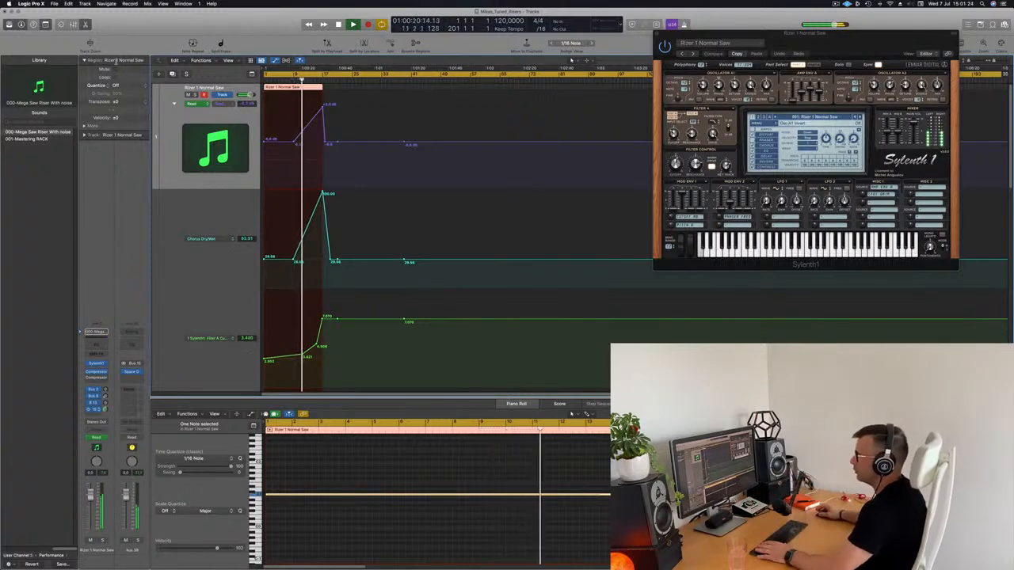
Examine the Chorus Dry/Wet, Filter A Cutoff and Filter A Input automation lanes over the riser region
{"action": "scroll", "coordinate": [162, 205], "scroll_direction": "down", "scroll_amount": 2}
{"action": "scroll", "coordinate": [201, 236], "scroll_direction": "down", "scroll_amount": 1}
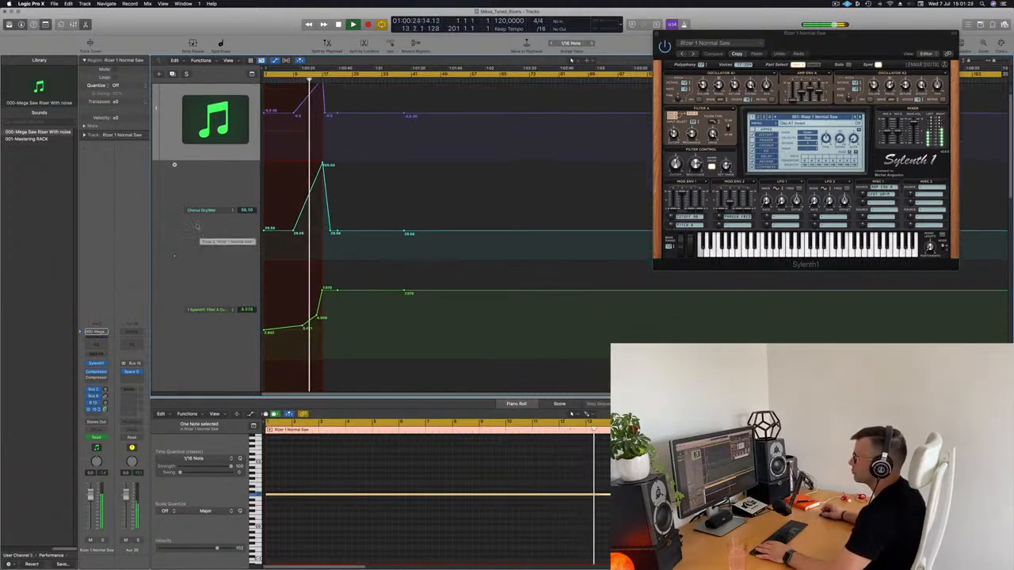
{"action": "scroll", "coordinate": [207, 245], "scroll_direction": "down", "scroll_amount": 3}
{"action": "scroll", "coordinate": [217, 261], "scroll_direction": "up", "scroll_amount": 2}
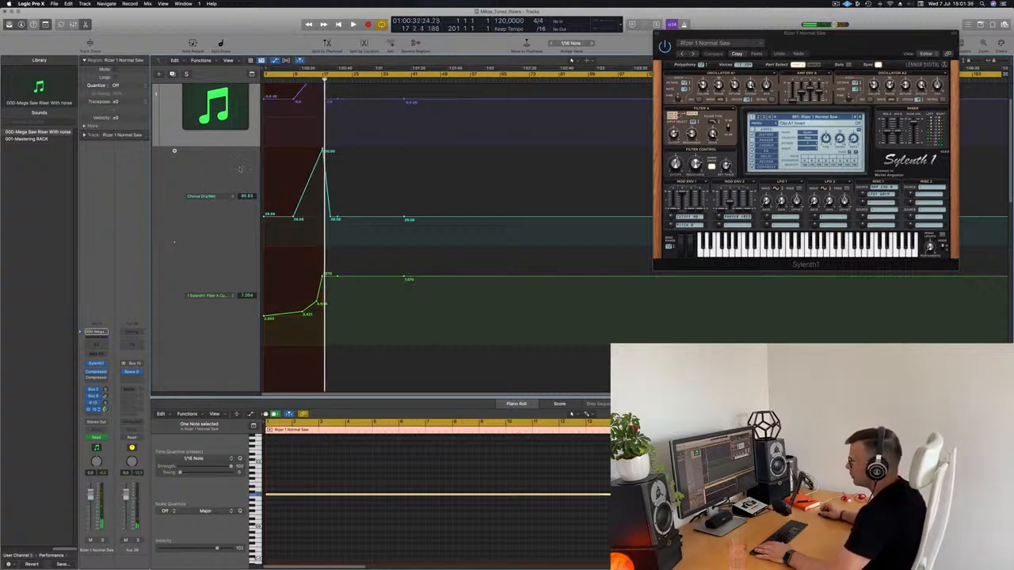
{"action": "scroll", "coordinate": [239, 170], "scroll_direction": "down", "scroll_amount": 3}
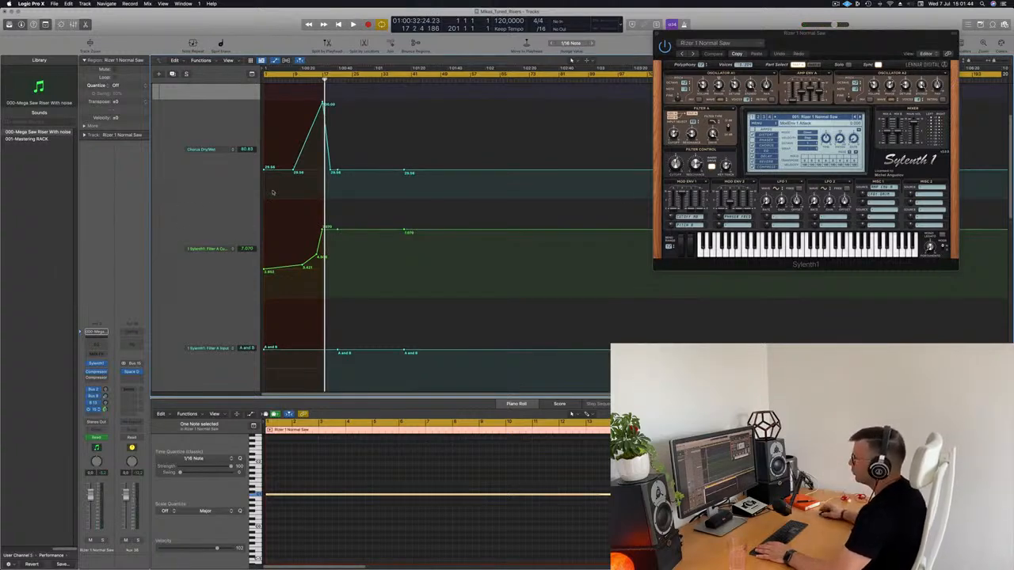
{"action": "scroll", "coordinate": [412, 228], "scroll_direction": "up", "scroll_amount": 5}
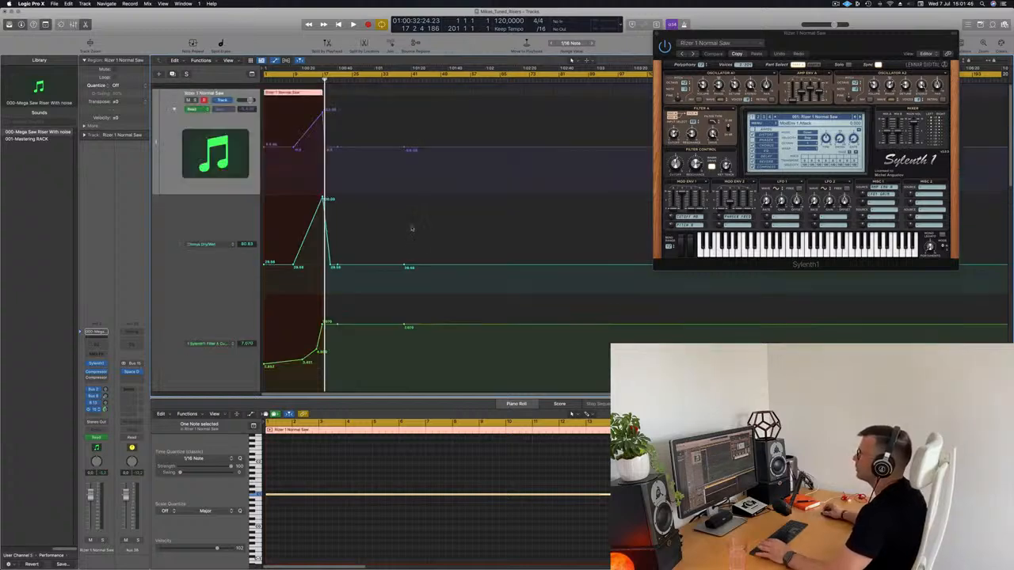
Open the Rizer 1 Normal Saw region in the Piano Roll and transpose its note down by several octaves
{"action": "double_click", "coordinate": [301, 87]}
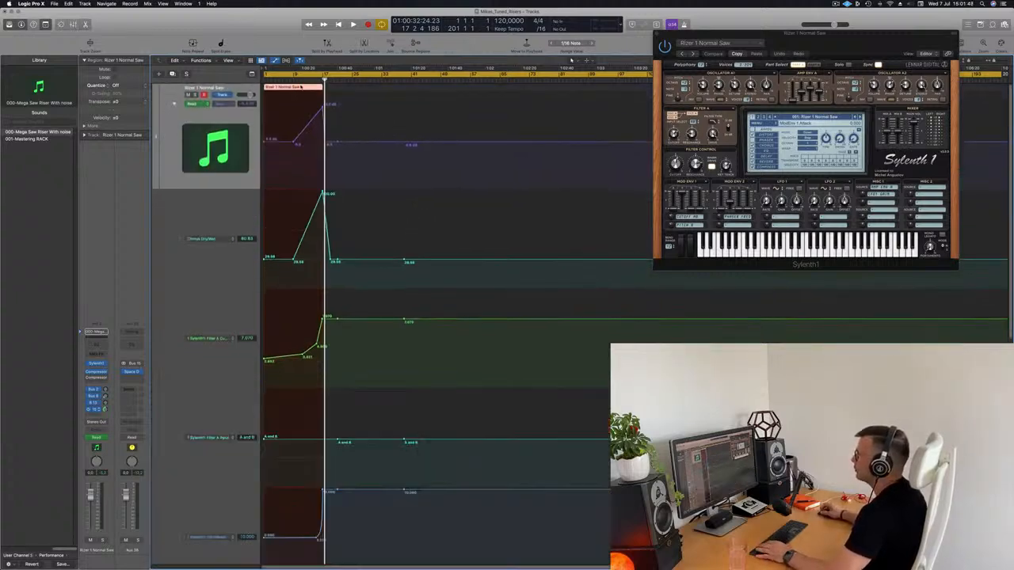
{"action": "key", "text": "p"}
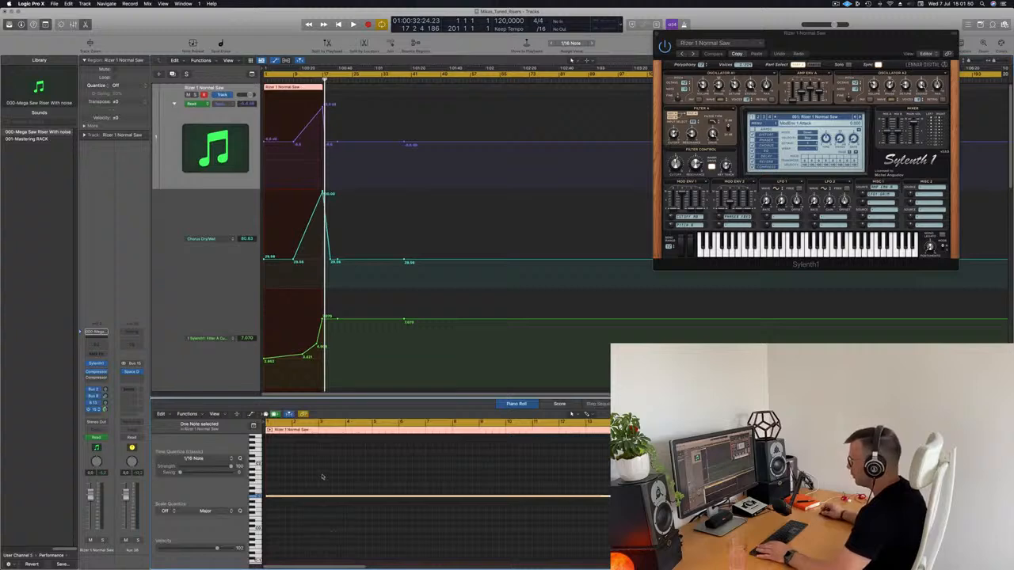
{"action": "key", "text": "alt+shift+Down"}
{"action": "key", "text": "alt+shift+Down"}
{"action": "key", "text": "alt+shift+Down"}
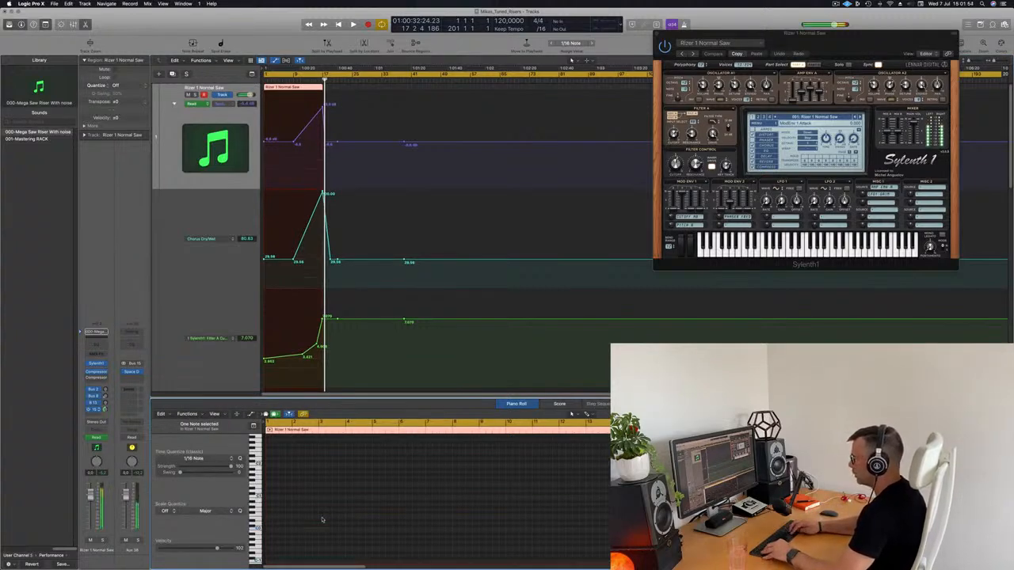
Play from the beginning and move the start point of the Chorus Dry/Wet ramp back to bar 1
{"action": "key", "text": "Return"}
{"action": "key", "text": "space"}
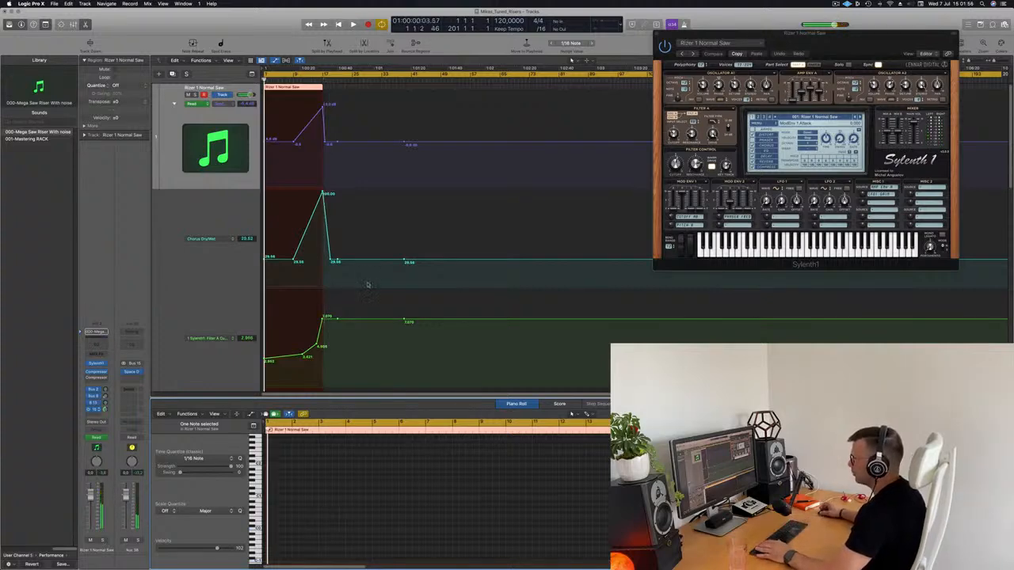
{"action": "scroll", "coordinate": [366, 285], "scroll_direction": "down", "scroll_amount": 3}
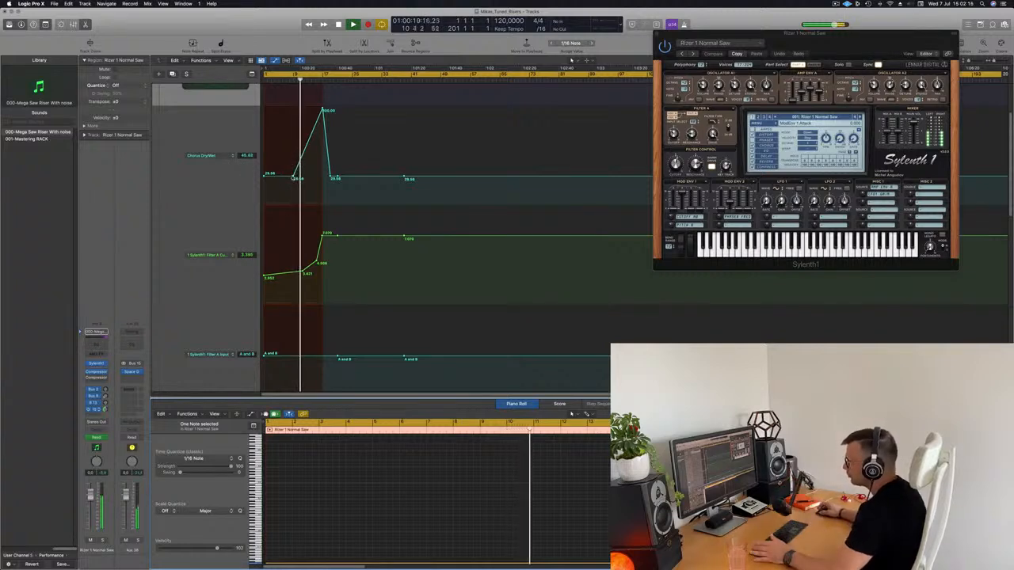
{"action": "left_click_drag", "start_coordinate": [294, 176], "coordinate": [264, 176]}
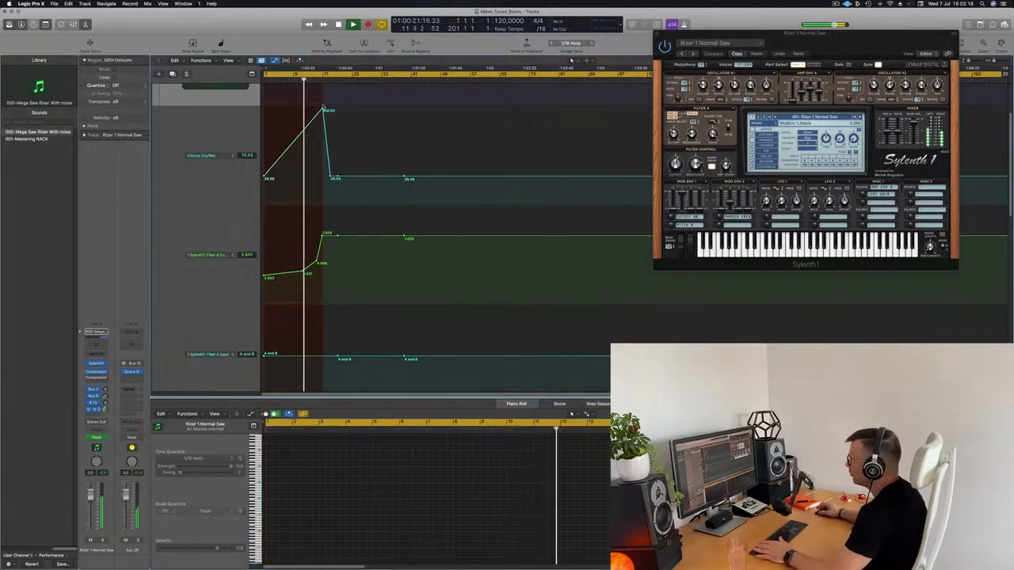
Move the Chorus Dry/Wet peak to the middle of the riser region and its return point to the region's end, then replay
{"action": "left_click_drag", "start_coordinate": [322, 110], "coordinate": [300, 110]}
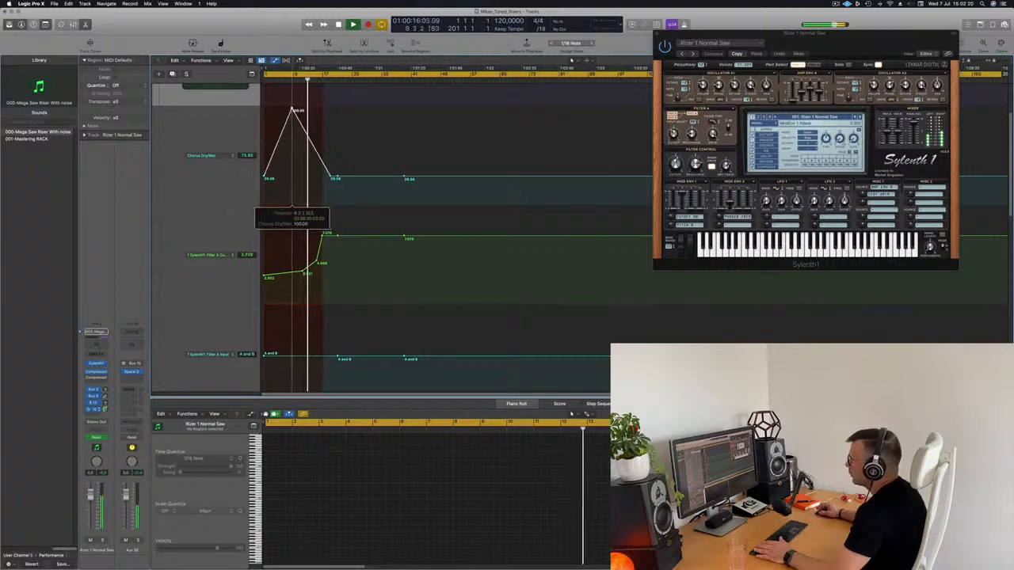
{"action": "left_click_drag", "start_coordinate": [330, 176], "coordinate": [323, 177]}
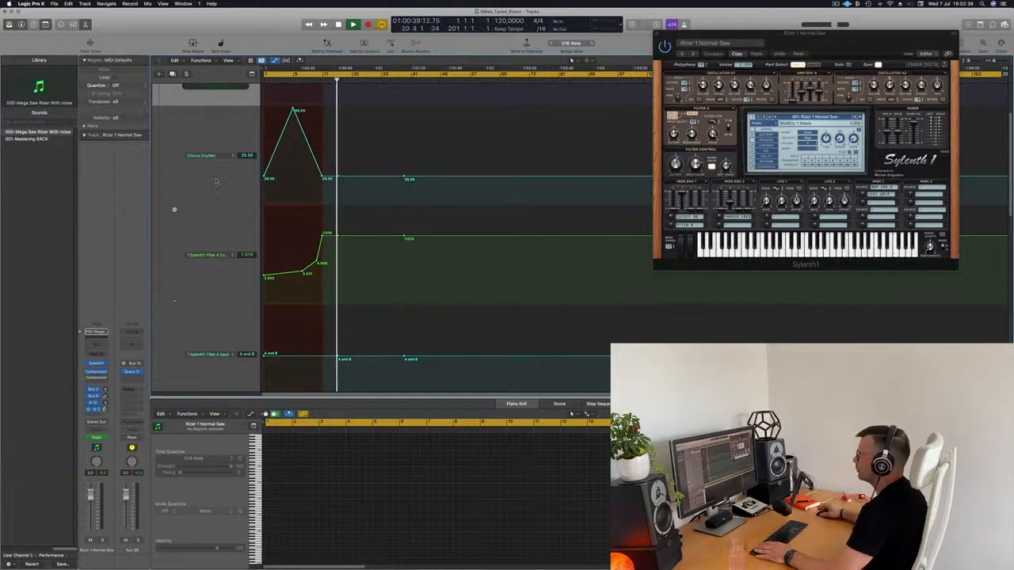
{"action": "key", "text": "space"}
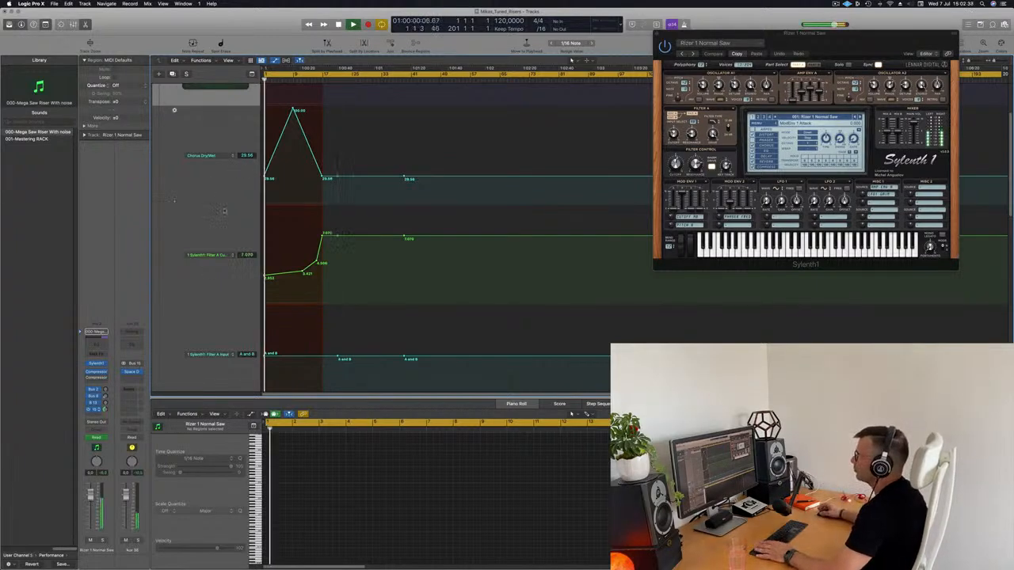
{"action": "scroll", "coordinate": [291, 285], "scroll_direction": "down", "scroll_amount": 5}
{"action": "scroll", "coordinate": [301, 285], "scroll_direction": "down", "scroll_amount": 2}
{"action": "scroll", "coordinate": [301, 269], "scroll_direction": "up", "scroll_amount": 6}
{"action": "scroll", "coordinate": [303, 259], "scroll_direction": "up", "scroll_amount": 4}
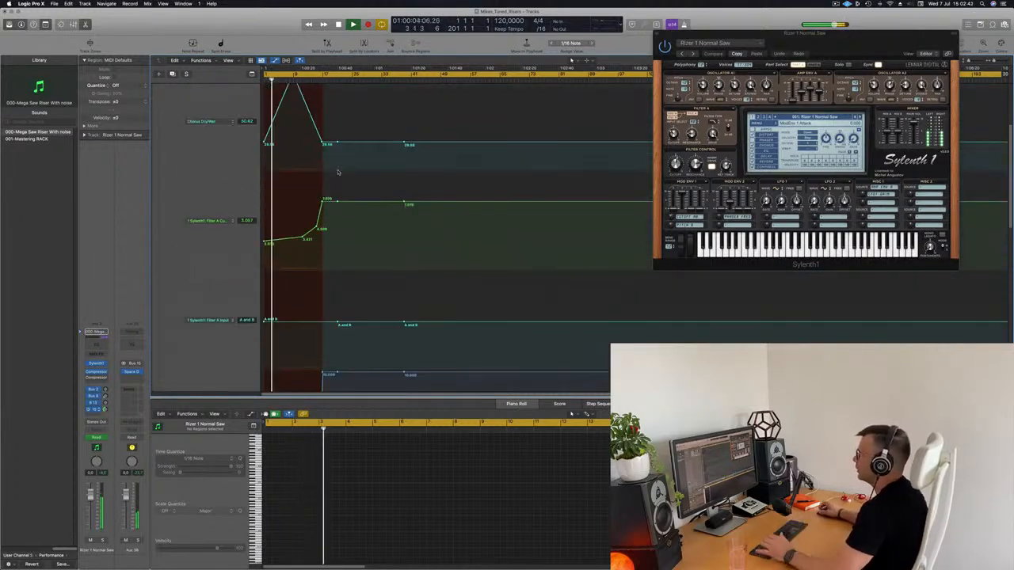
Select the Rizer 1 Normal Saw region, find its note in the Piano Roll and replay from the beginning
{"action": "left_click", "coordinate": [291, 91]}
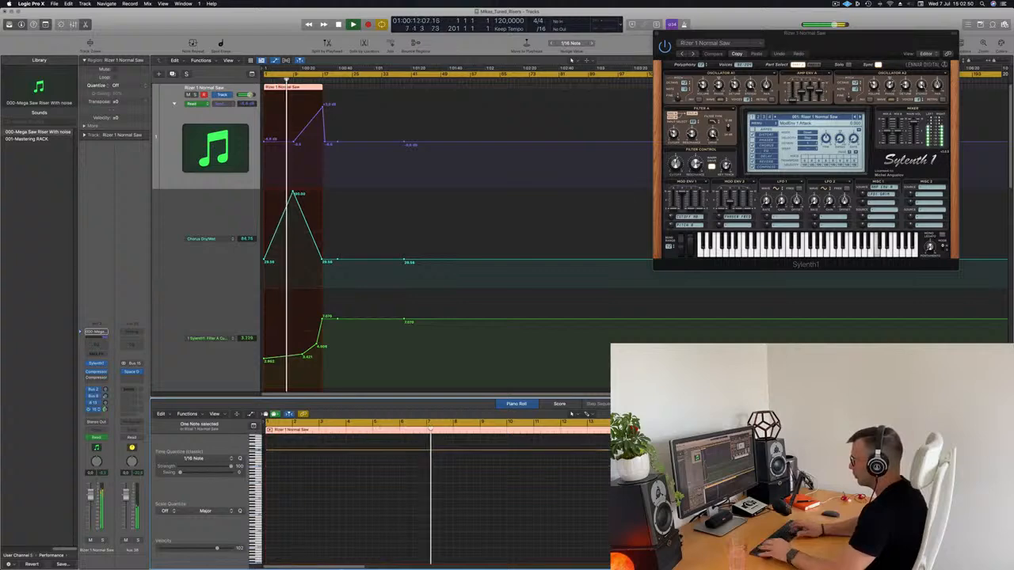
{"action": "key", "text": "space"}
{"action": "scroll", "coordinate": [293, 507], "scroll_direction": "up", "scroll_amount": 5}
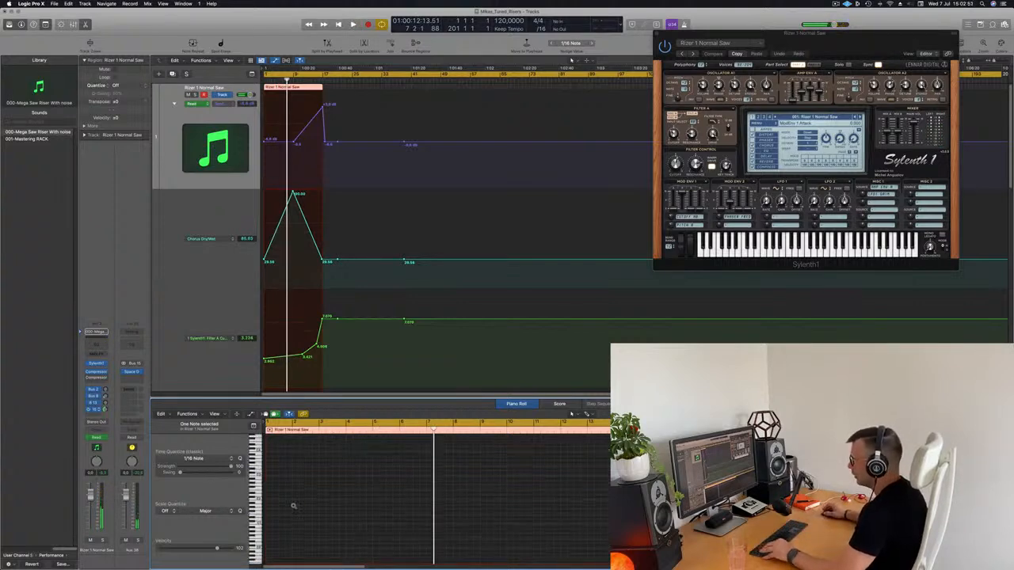
{"action": "scroll", "coordinate": [293, 507], "scroll_direction": "down", "scroll_amount": 5}
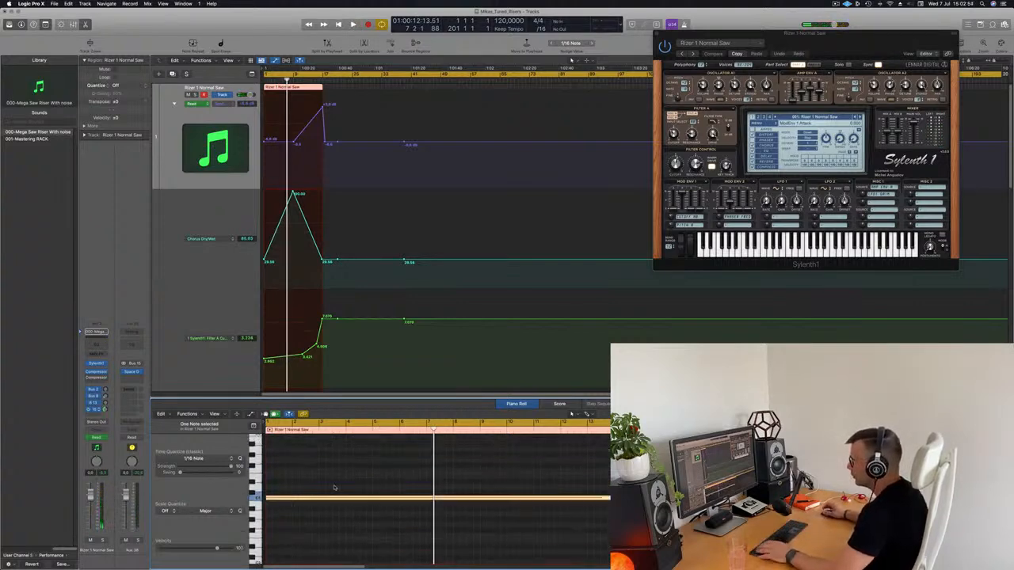
{"action": "key", "text": "Return"}
{"action": "key", "text": "space"}
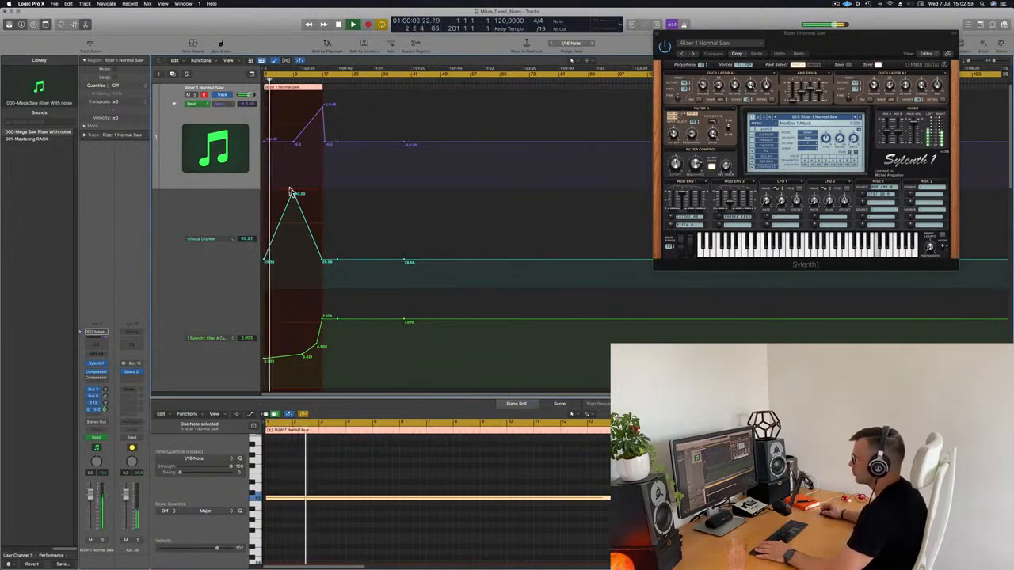
Move the Chorus Dry/Wet peak back to the start of the region at bar 1 and replay the riser
{"action": "left_click_drag", "start_coordinate": [274, 193], "coordinate": [264, 192]}
{"action": "key", "text": "space"}
{"action": "key", "text": "Return"}
{"action": "key", "text": "space"}
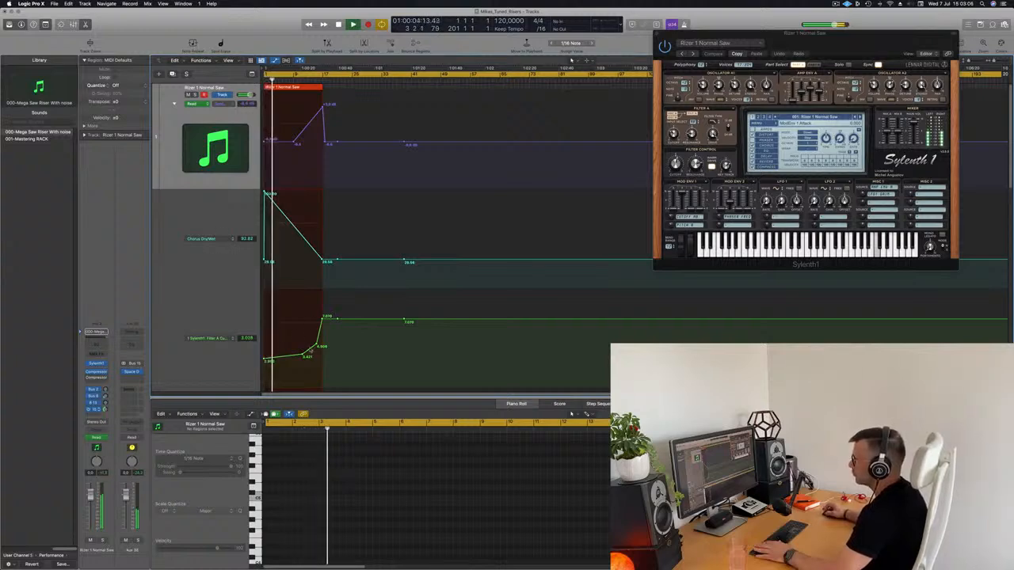
Reshape the Filter A Cutoff automation with a higher start point and a dip to about 2.2 near the middle of the riser
{"action": "left_click_drag", "start_coordinate": [265, 358], "coordinate": [293, 367]}
{"action": "key", "text": "Return"}
{"action": "left_click", "coordinate": [286, 347]}
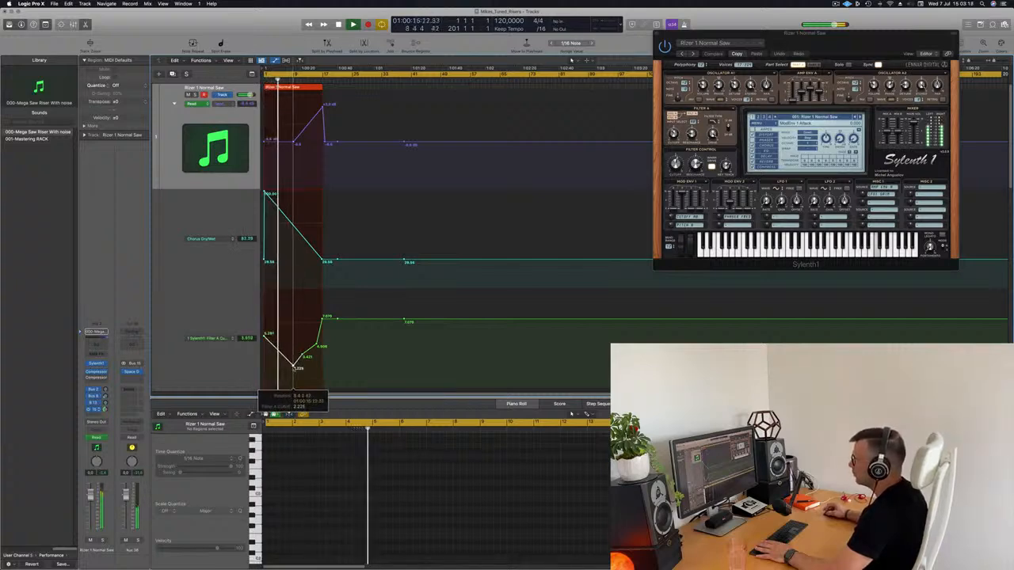
Lower the start point of the Pitchbend automation to -10 and replay the riser from the beginning
{"action": "scroll", "coordinate": [174, 254], "scroll_direction": "down", "scroll_amount": 3}
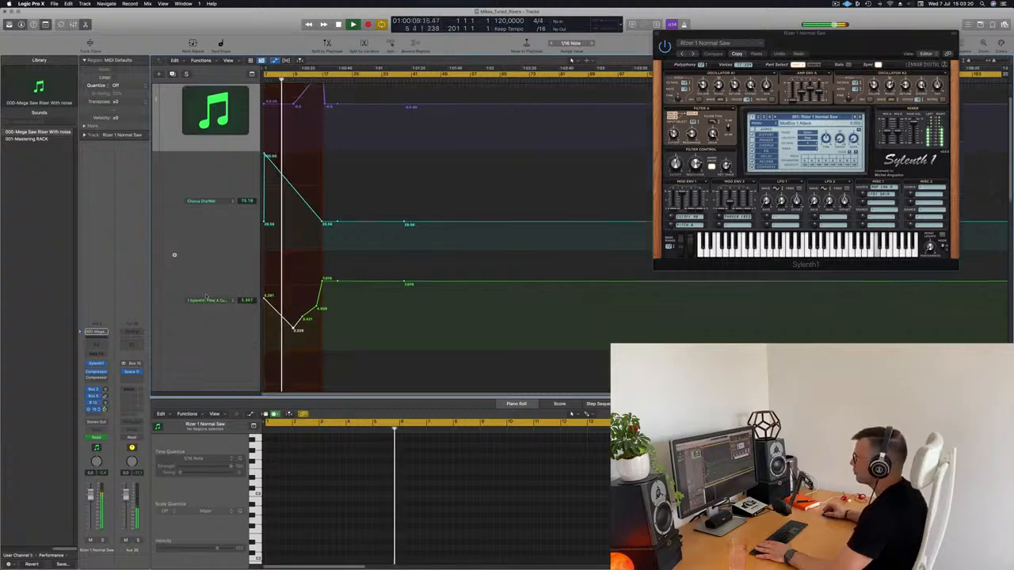
{"action": "scroll", "coordinate": [174, 254], "scroll_direction": "down", "scroll_amount": 5}
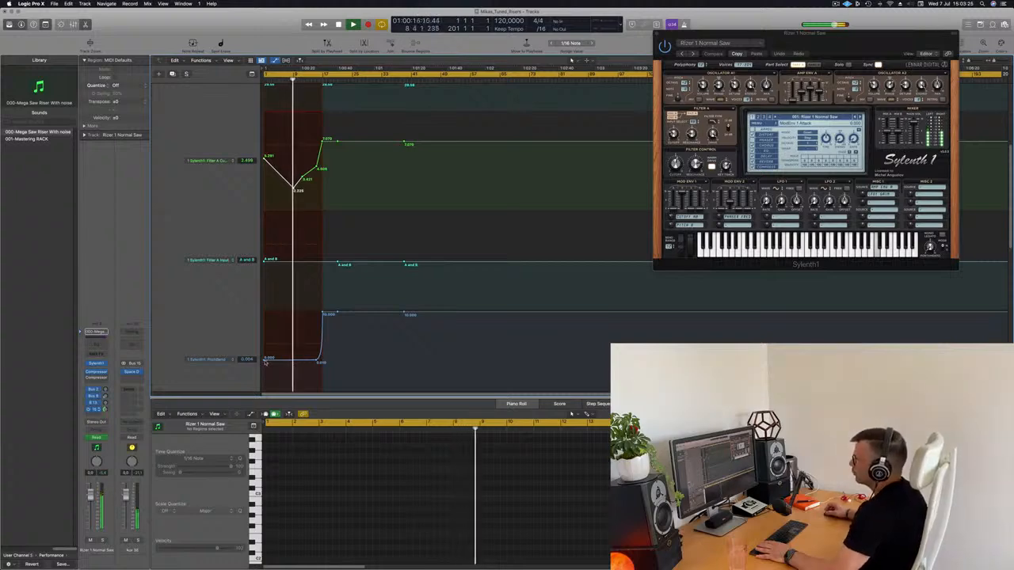
{"action": "scroll", "coordinate": [267, 317], "scroll_direction": "down", "scroll_amount": 2}
{"action": "key", "text": "space"}
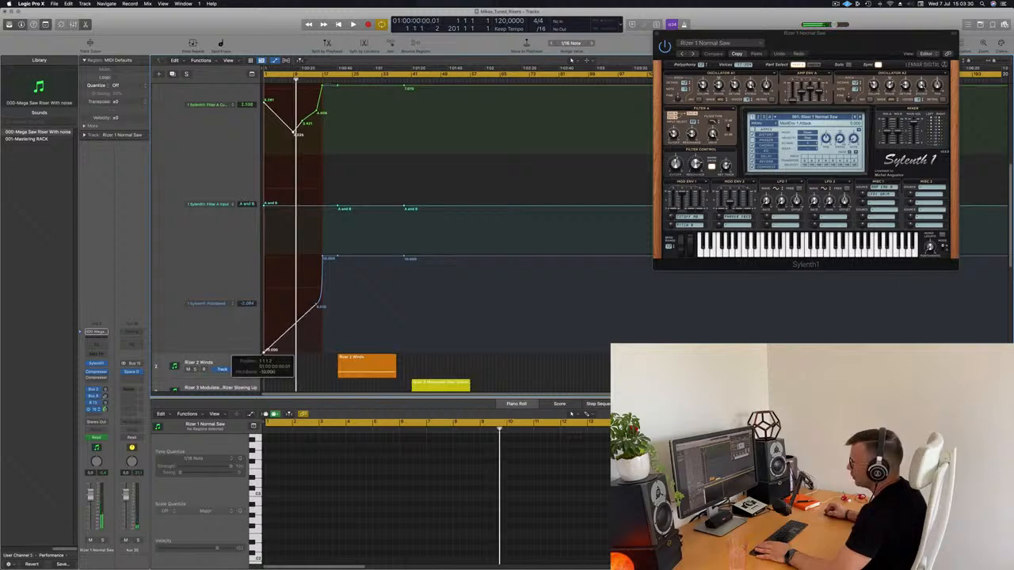
{"action": "key", "text": "space"}
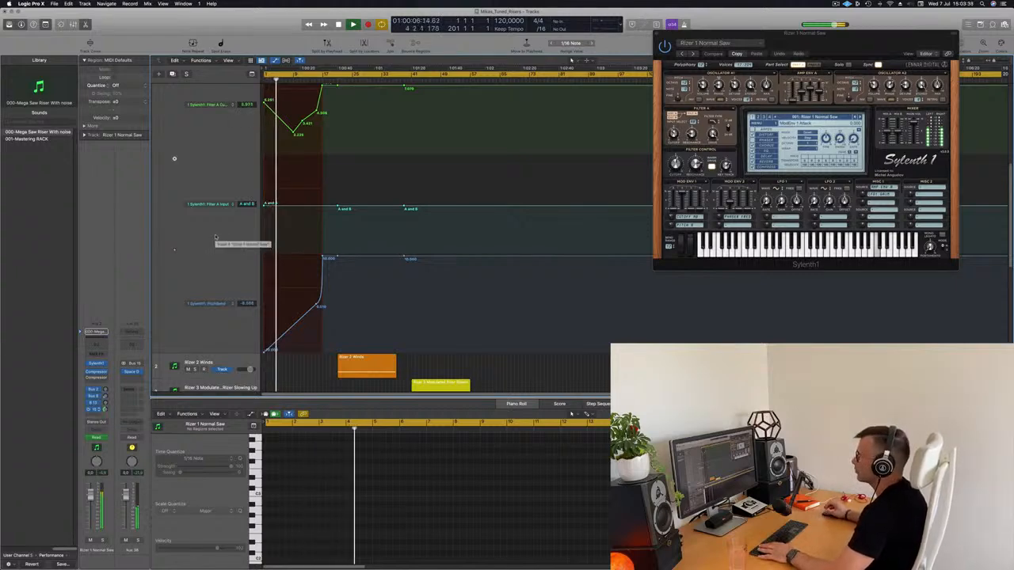
{"action": "scroll", "coordinate": [209, 237], "scroll_direction": "down", "scroll_amount": 3}
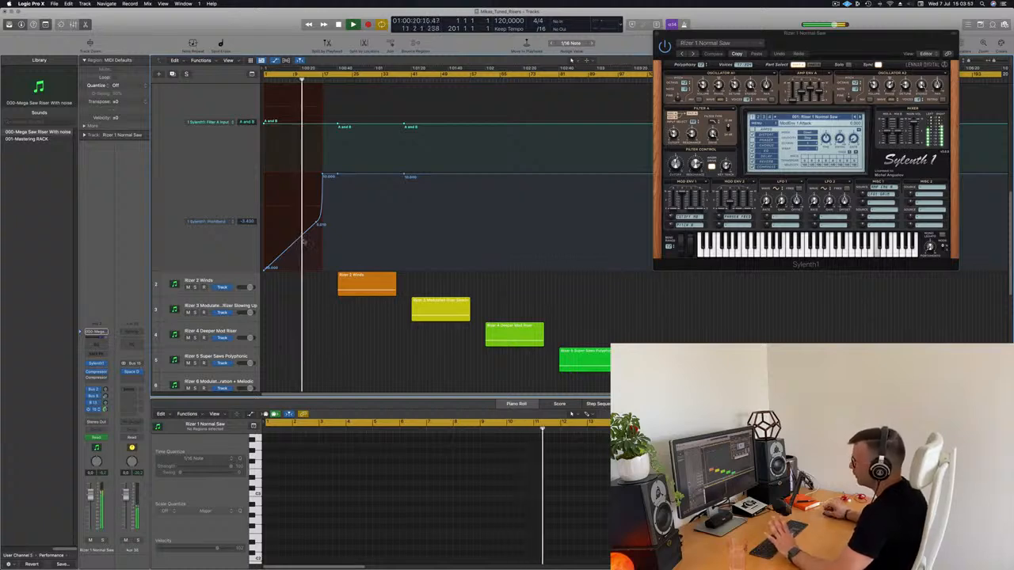
{"action": "scroll", "coordinate": [301, 238], "scroll_direction": "up", "scroll_amount": 2}
{"action": "scroll", "coordinate": [304, 242], "scroll_direction": "up", "scroll_amount": 2}
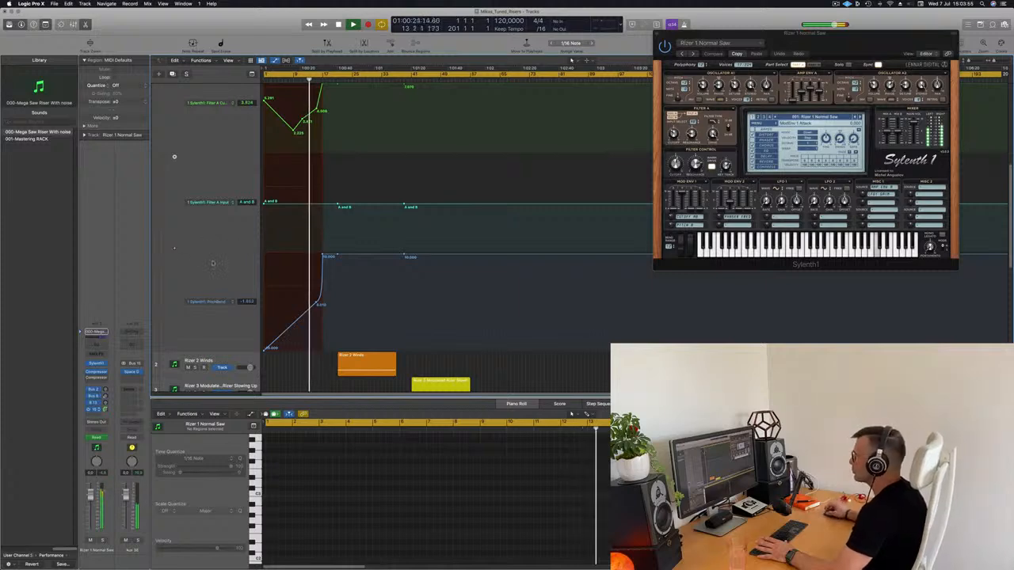
{"action": "scroll", "coordinate": [198, 268], "scroll_direction": "up", "scroll_amount": 1}
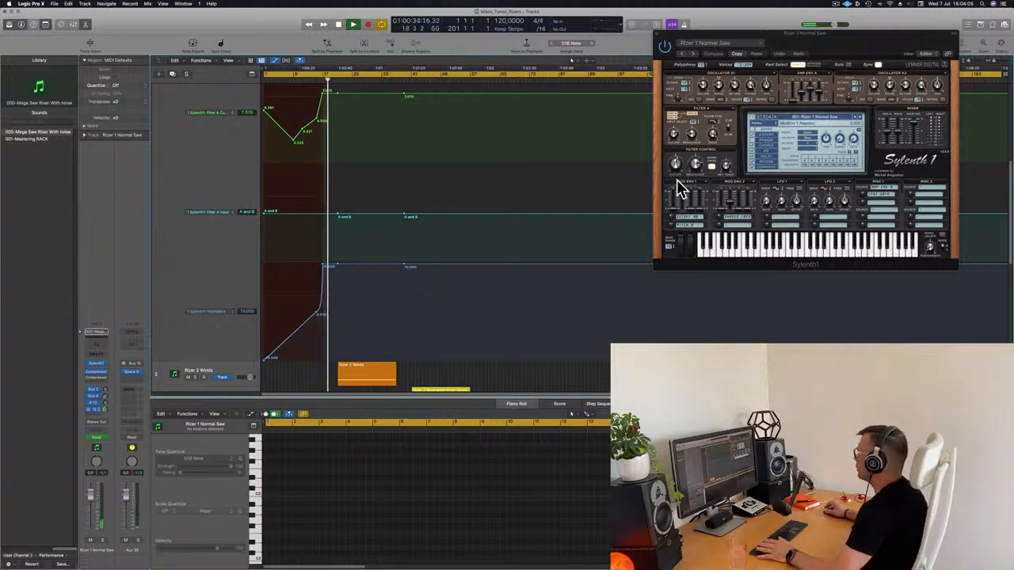
{"action": "key", "text": "space"}
Inspect parts B and A of Sylenth1 and the waveform choices of Oscillator A1, and play the riser briefly
{"action": "left_click_drag", "start_coordinate": [819, 42], "coordinate": [603, 46]}
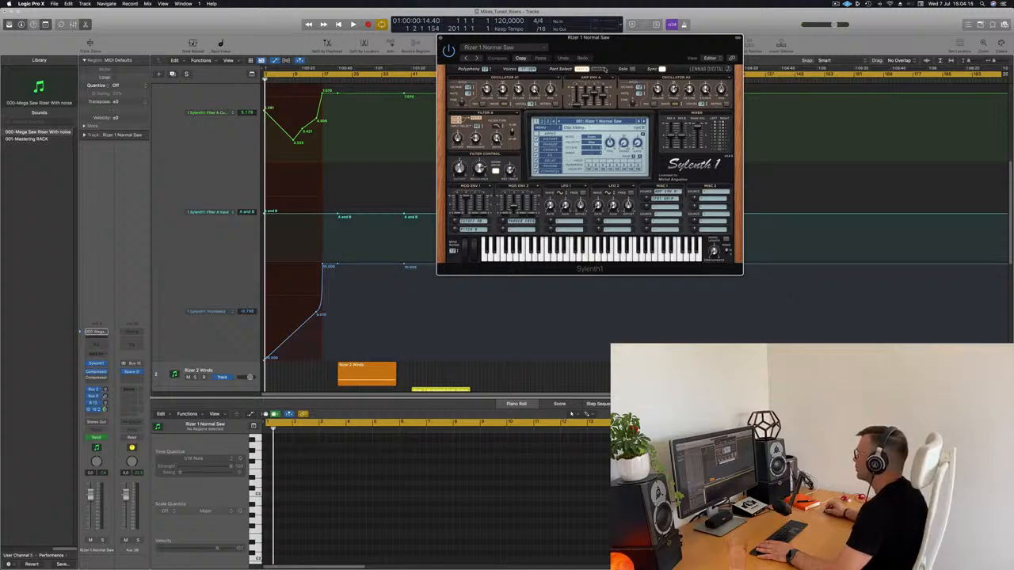
{"action": "left_click", "coordinate": [596, 69]}
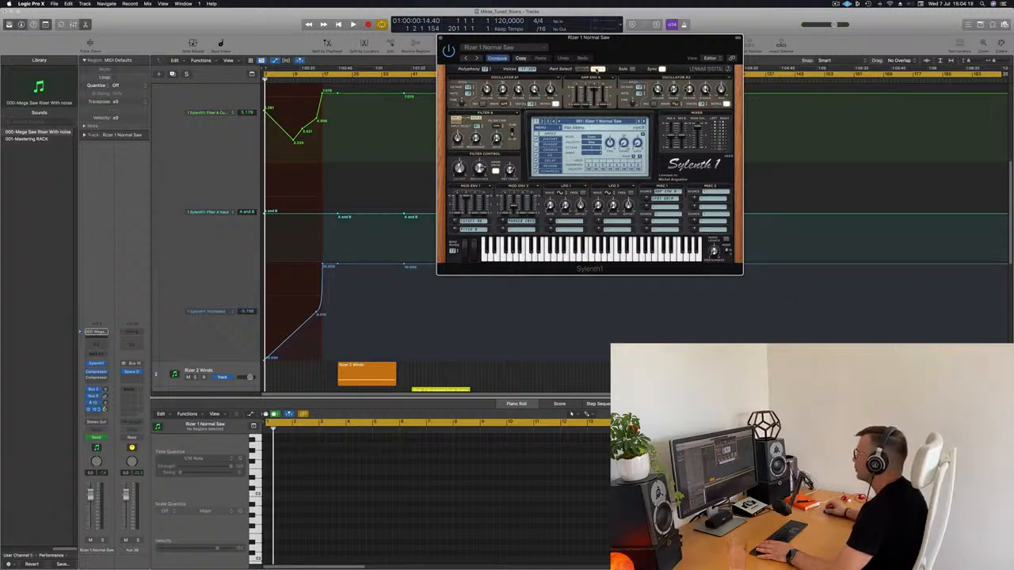
{"action": "left_click", "coordinate": [586, 70]}
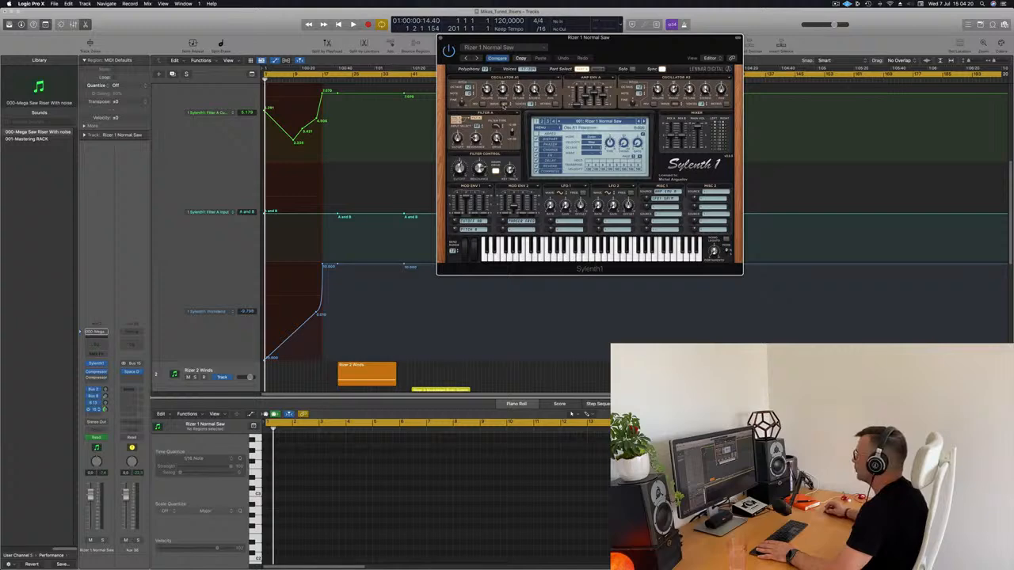
{"action": "left_click", "coordinate": [503, 104]}
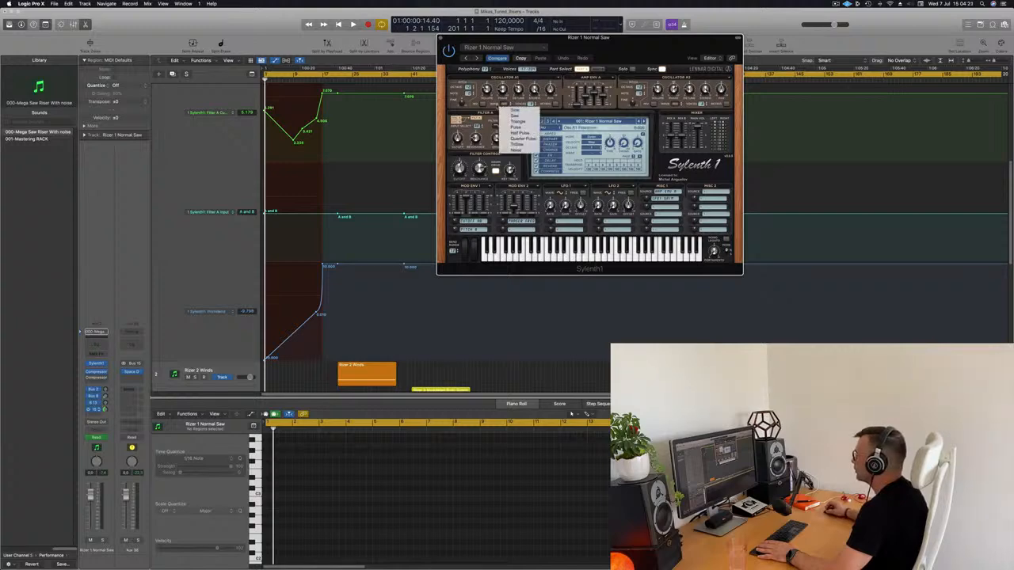
{"action": "left_click", "coordinate": [493, 107]}
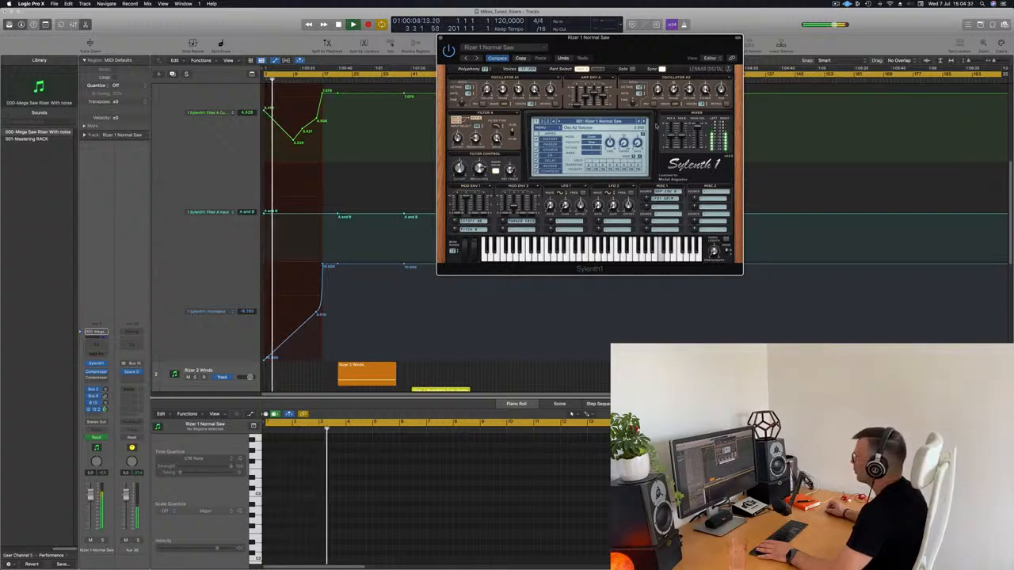
{"action": "left_click_drag", "start_coordinate": [663, 49], "coordinate": [716, 59]}
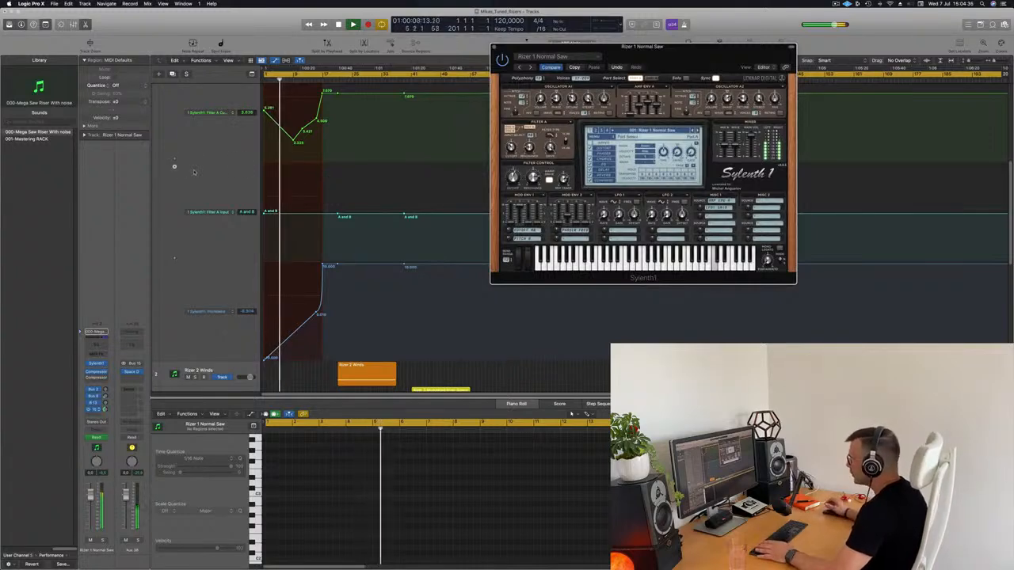
{"action": "key", "text": "space"}
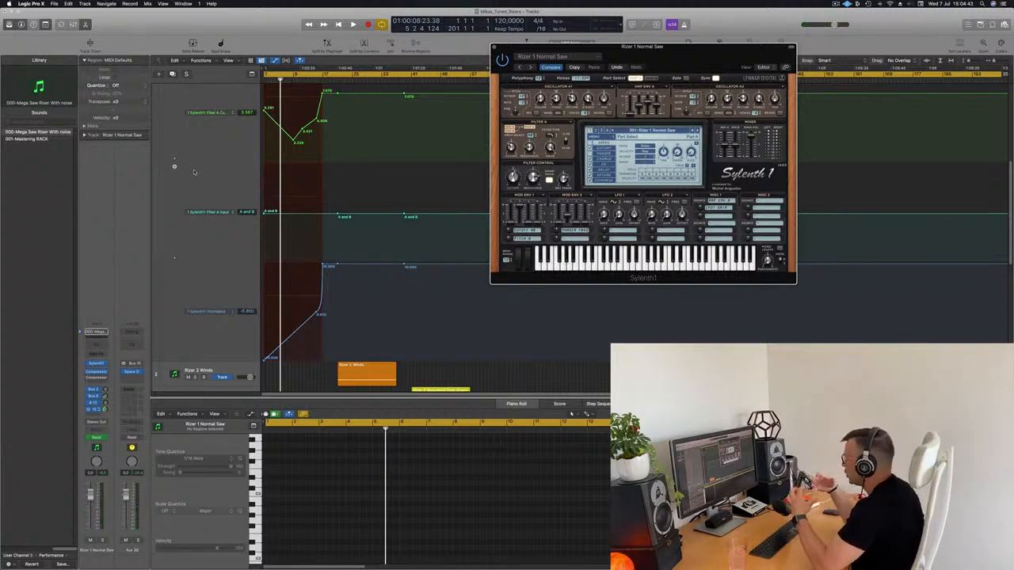
Collapse the automation lanes of the Rizer 1 Normal Saw track and close the Sylenth1 window
{"action": "scroll", "coordinate": [230, 144], "scroll_direction": "up", "scroll_amount": 5}
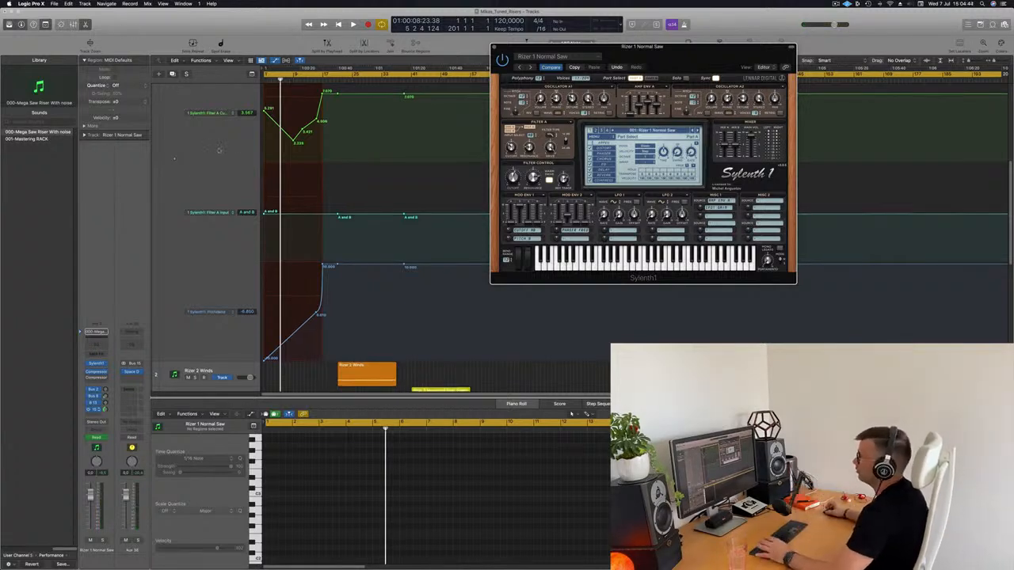
{"action": "key", "text": "a"}
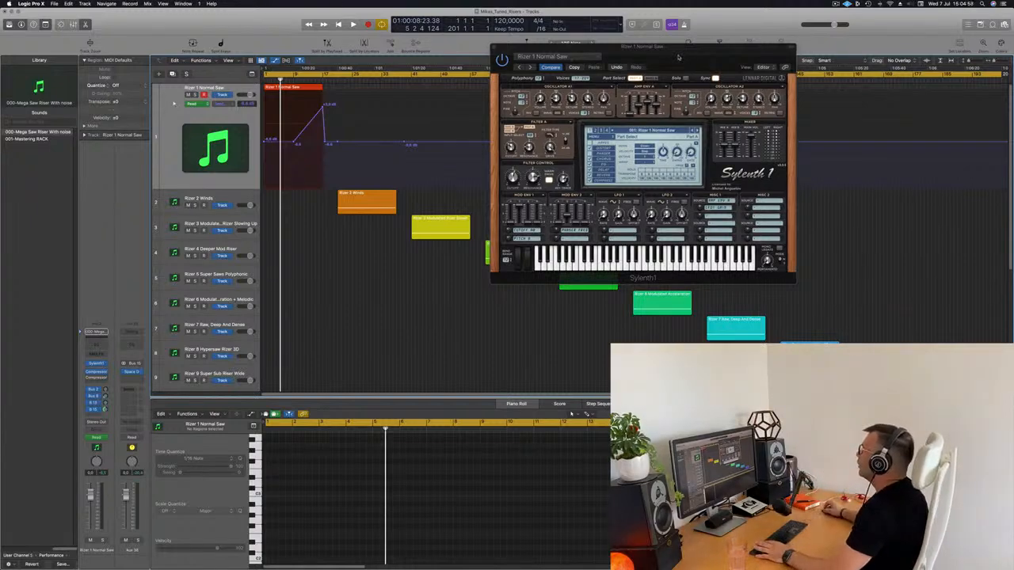
{"action": "left_click_drag", "start_coordinate": [682, 57], "coordinate": [612, 59]}
{"action": "key", "text": "super+w"}
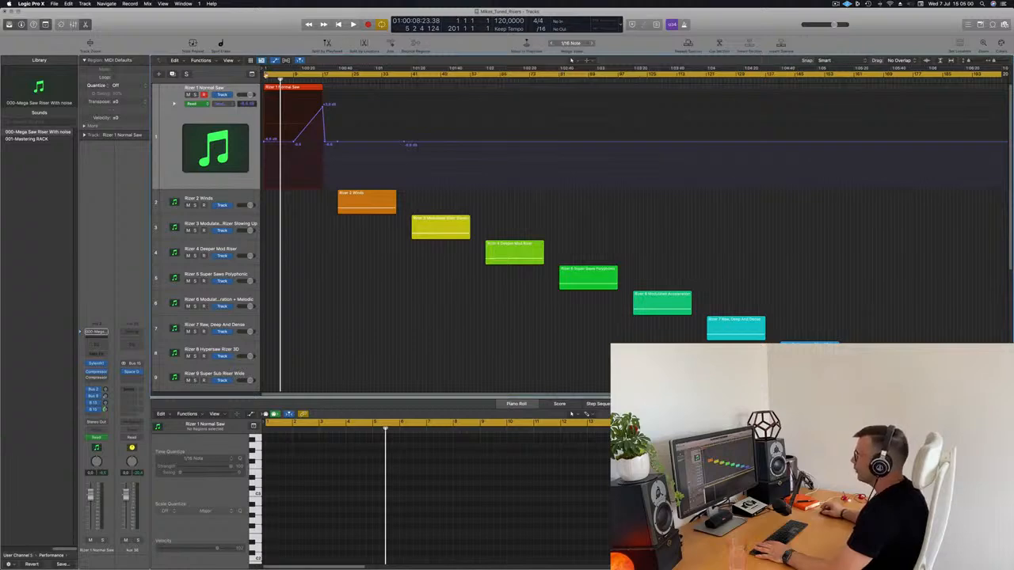
Move the cycle range's start to bar 21, select the Rizer 2 Winds track and start playback there
{"action": "left_click_drag", "start_coordinate": [266, 72], "coordinate": [339, 76]}
{"action": "left_click", "coordinate": [234, 196]}
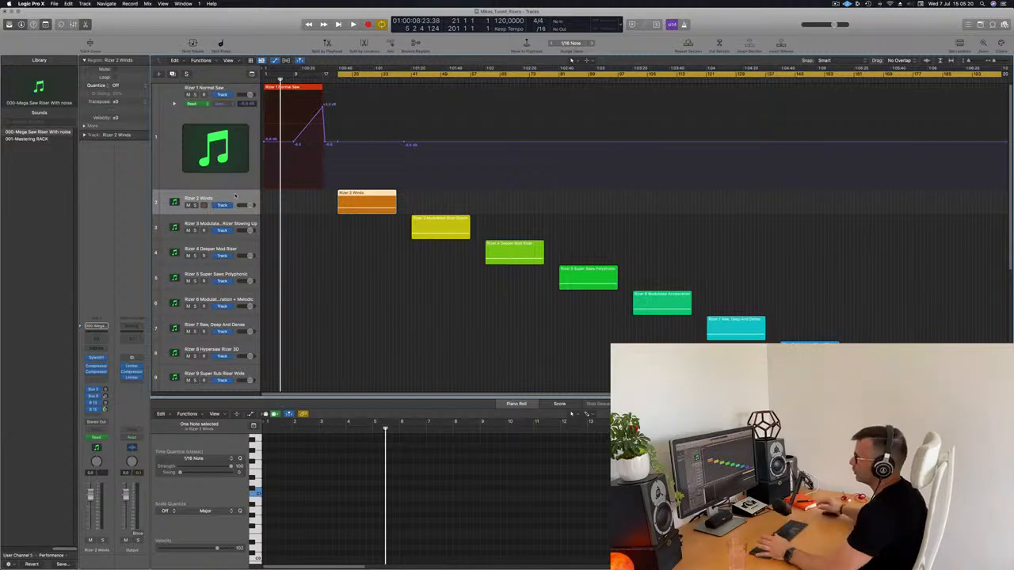
{"action": "left_click", "coordinate": [350, 270]}
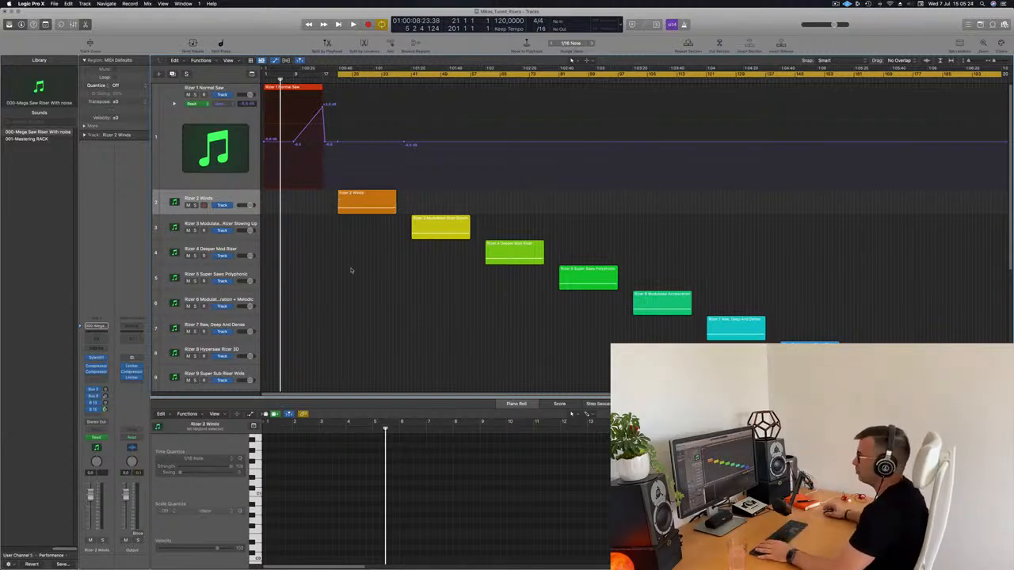
{"action": "key", "text": "space"}
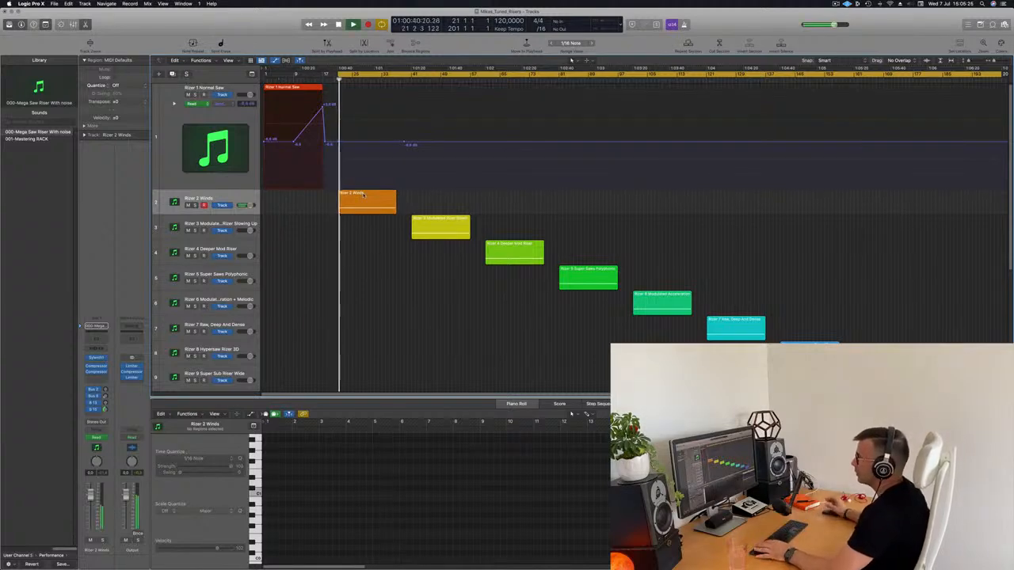
Select the Rizer 2 Winds region, enlarge its track and expand its automation lanes for inspection during playback
{"action": "left_click", "coordinate": [361, 203]}
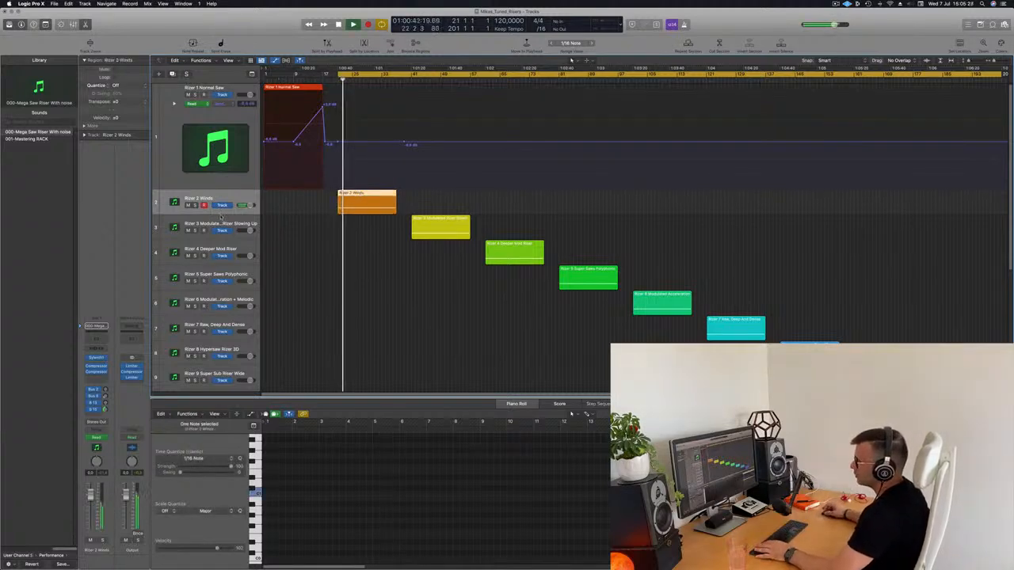
{"action": "left_click_drag", "start_coordinate": [219, 219], "coordinate": [217, 256]}
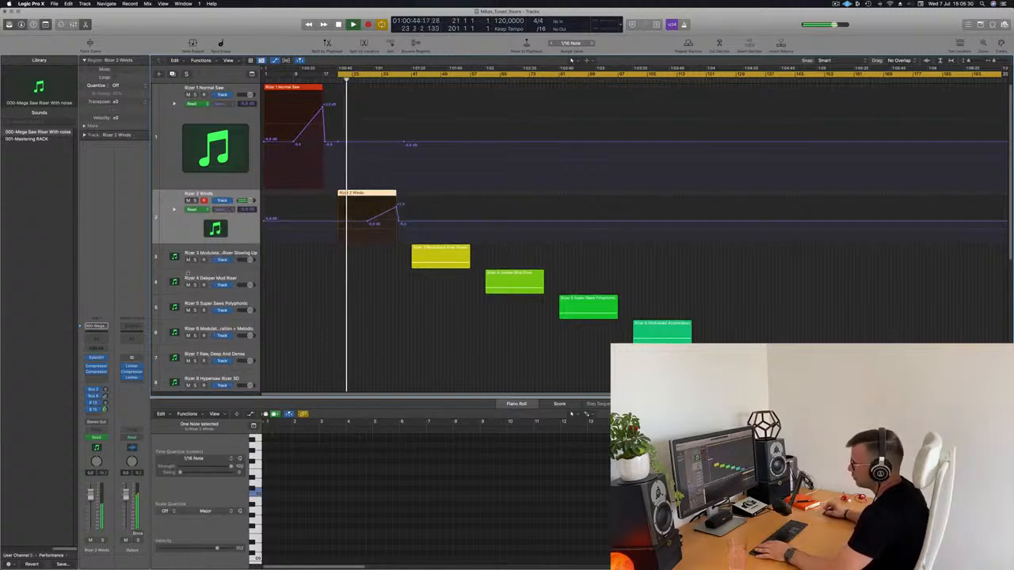
{"action": "left_click", "coordinate": [175, 209]}
{"action": "scroll", "coordinate": [185, 289], "scroll_direction": "down", "scroll_amount": 5}
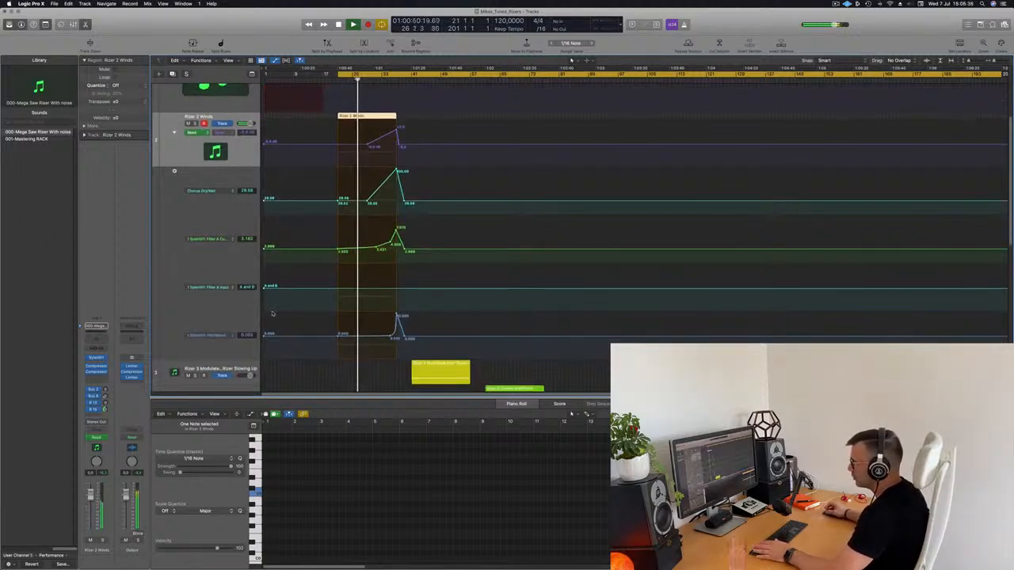
{"action": "scroll", "coordinate": [186, 229], "scroll_direction": "up", "scroll_amount": 5}
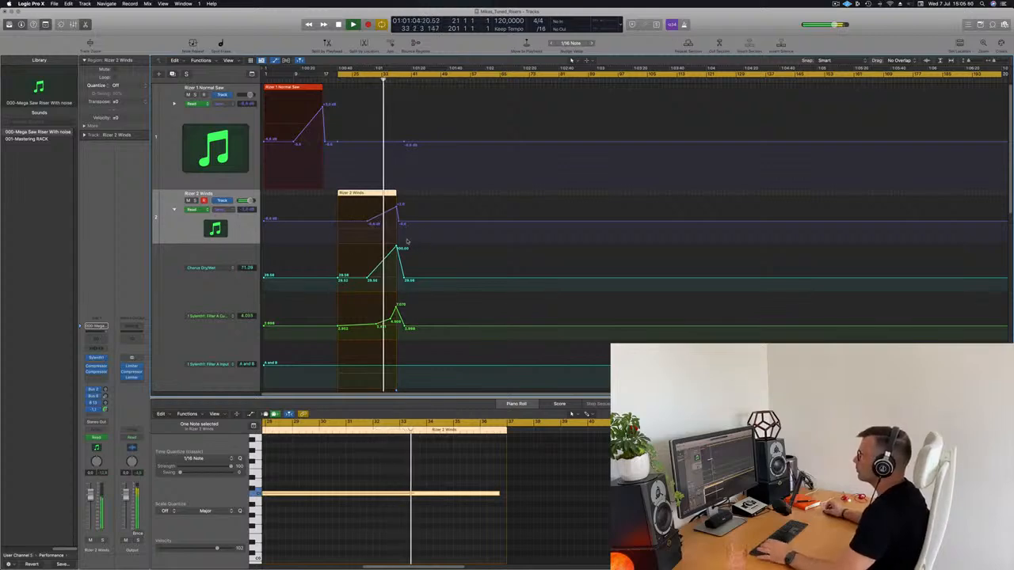
{"action": "scroll", "coordinate": [412, 237], "scroll_direction": "down", "scroll_amount": 5}
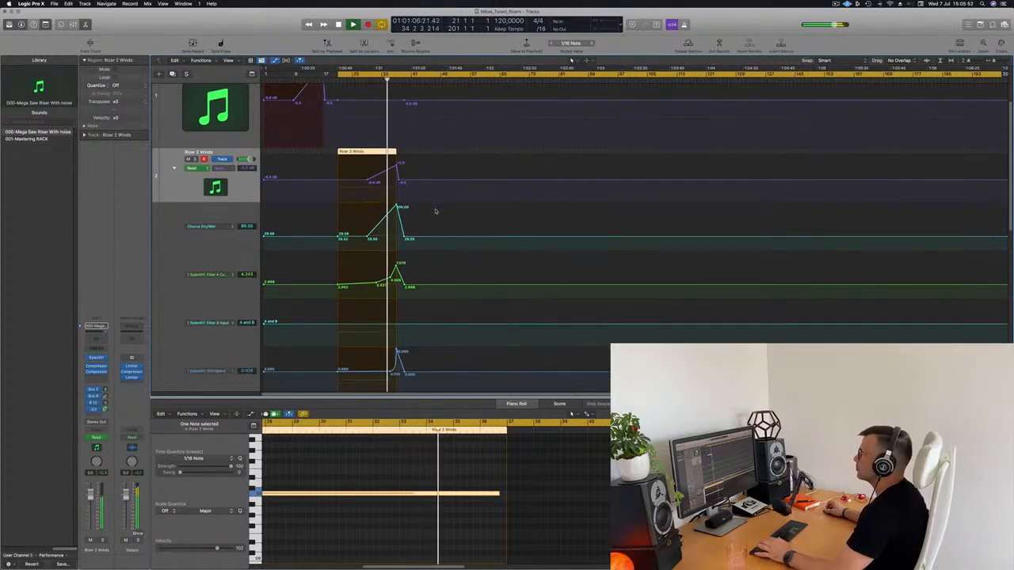
Inspect the remaining automation lanes of Rizer 2 Winds, stop playback and show part B of its Sylenth1 instrument
{"action": "scroll", "coordinate": [435, 210], "scroll_direction": "down", "scroll_amount": 2}
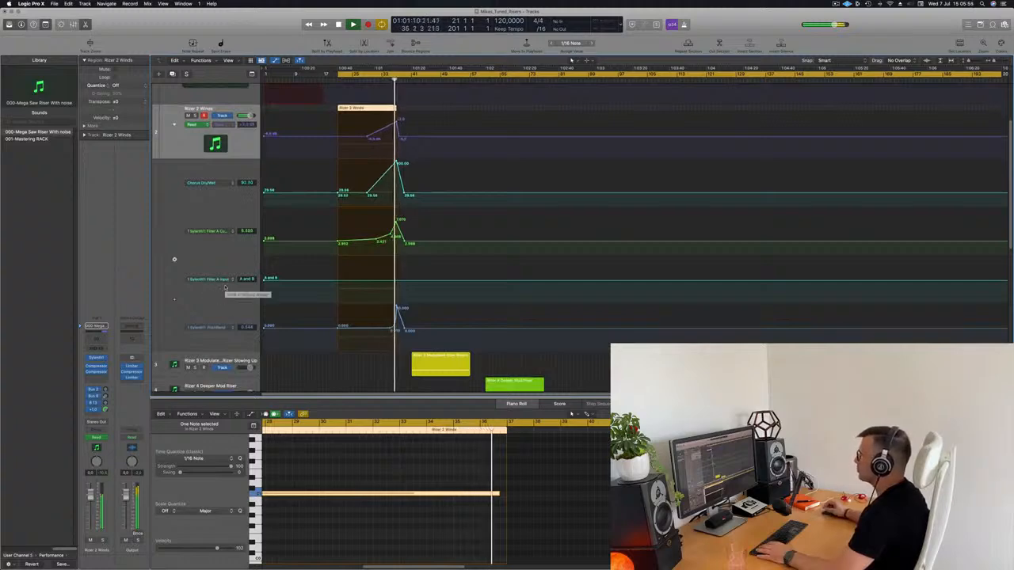
{"action": "key", "text": "space"}
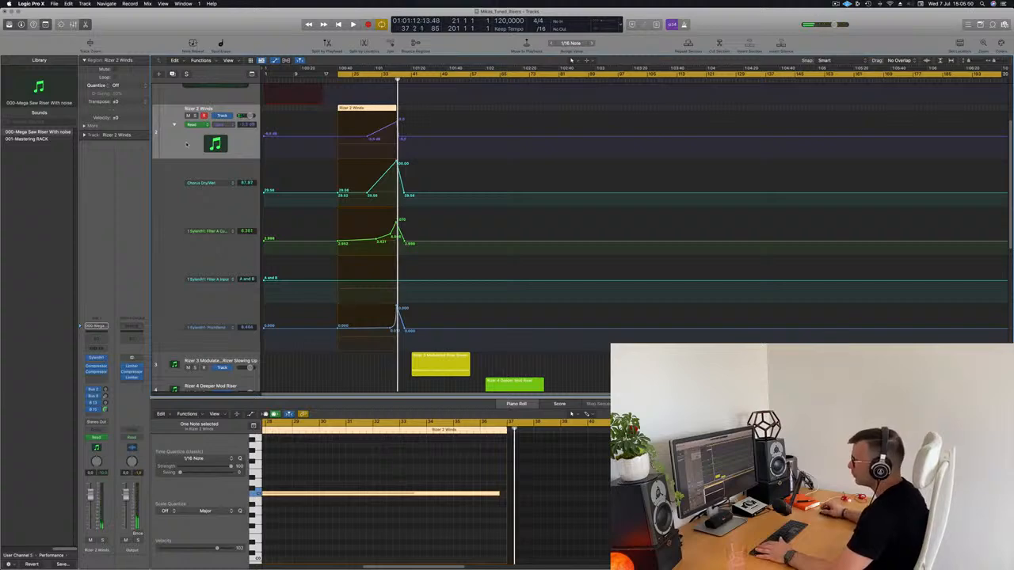
{"action": "left_click", "coordinate": [96, 359]}
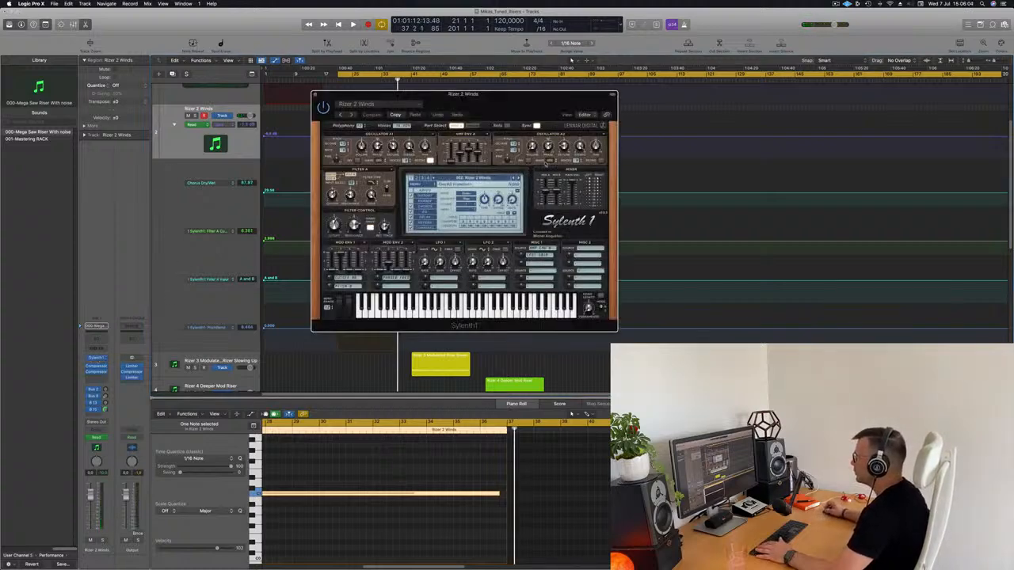
{"action": "left_click", "coordinate": [472, 125]}
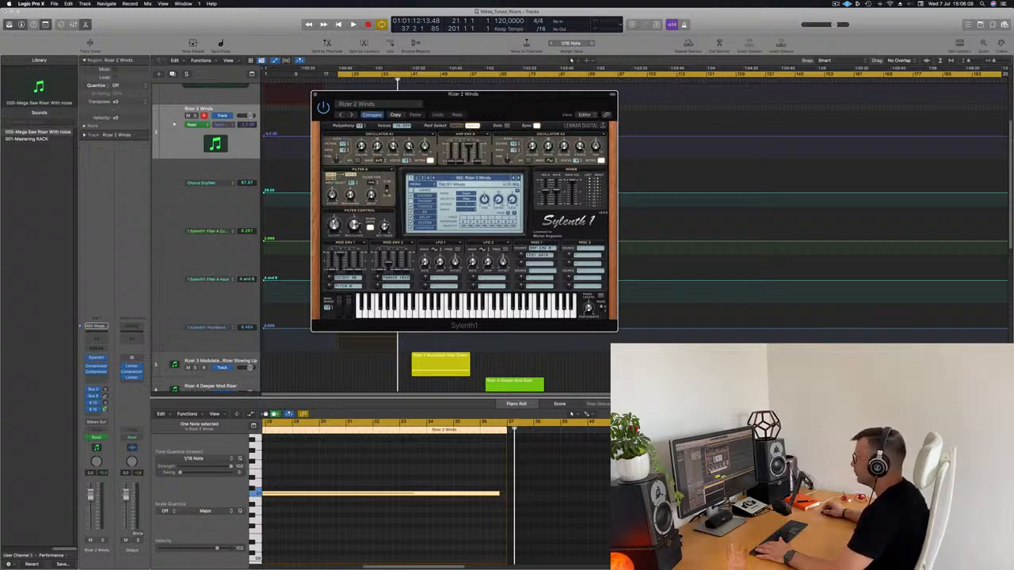
Audition Rizer 2 Winds briefly and set the waveform of Oscillator B1 in Sylenth1 to Triangle
{"action": "key", "text": "space"}
{"action": "left_click_drag", "start_coordinate": [491, 106], "coordinate": [522, 106]}
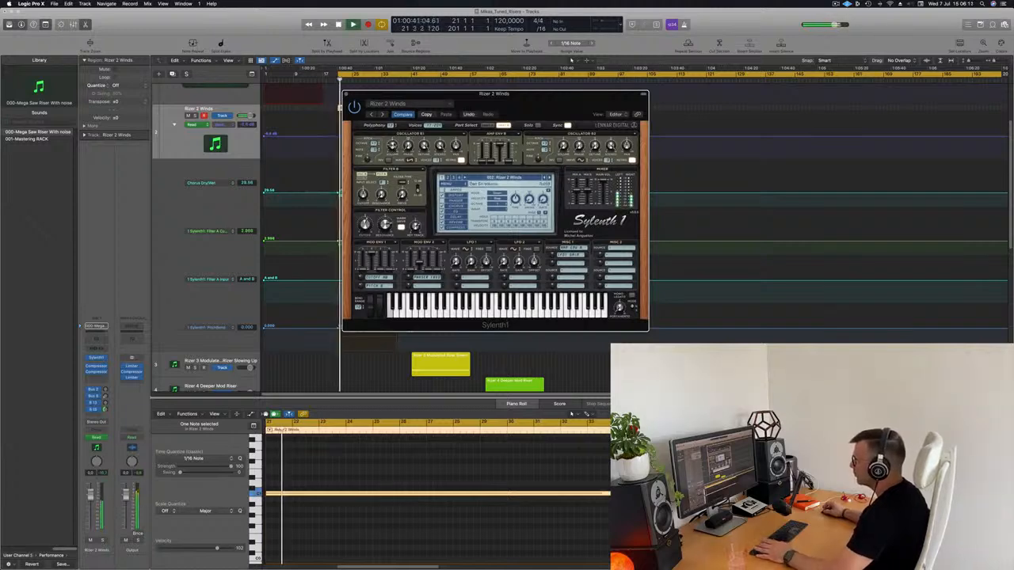
{"action": "key", "text": "space"}
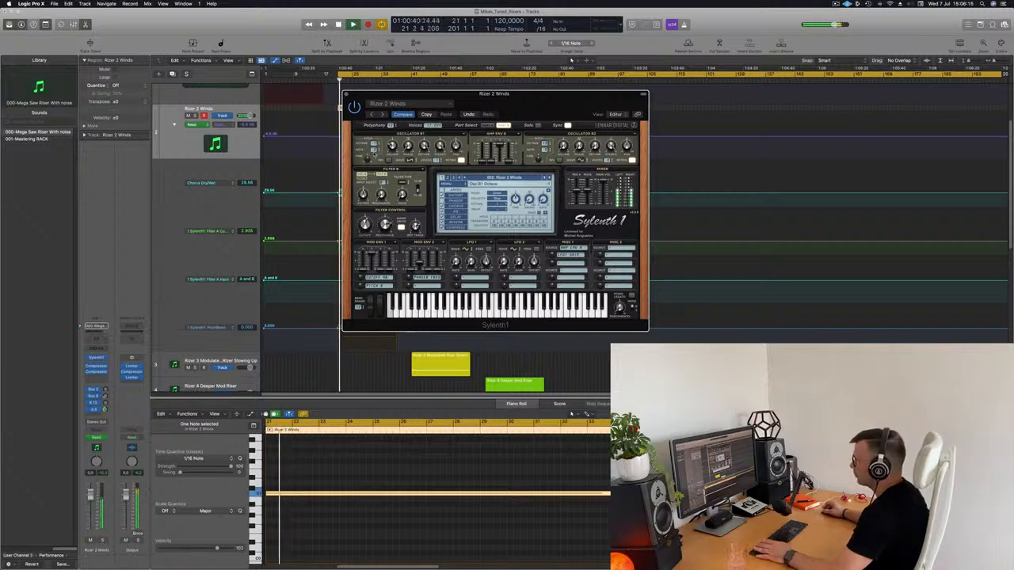
{"action": "left_click", "coordinate": [409, 161]}
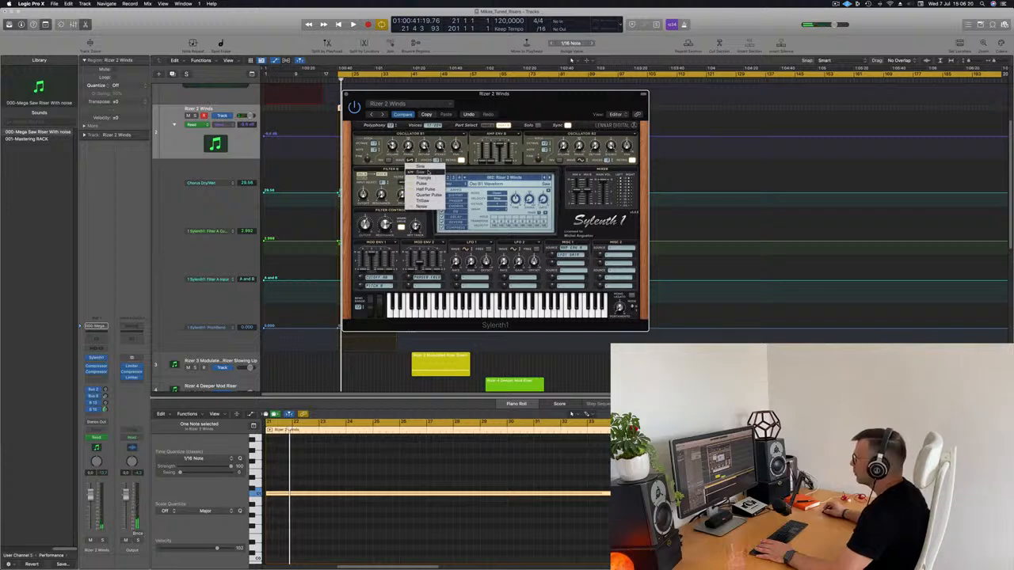
{"action": "left_click", "coordinate": [420, 178]}
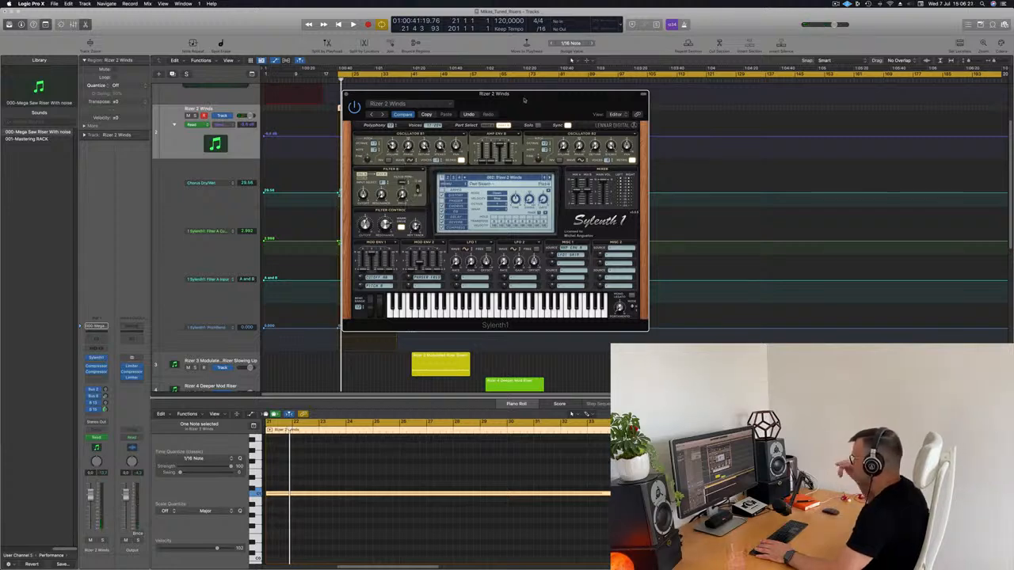
Play the Rizer 2 Winds riser through while examining Sylenth1's Oscillator B1 against the automation lanes, and stop playback at the riser's end
{"action": "key", "text": "space"}
{"action": "left_click_drag", "start_coordinate": [524, 100], "coordinate": [502, 102]}
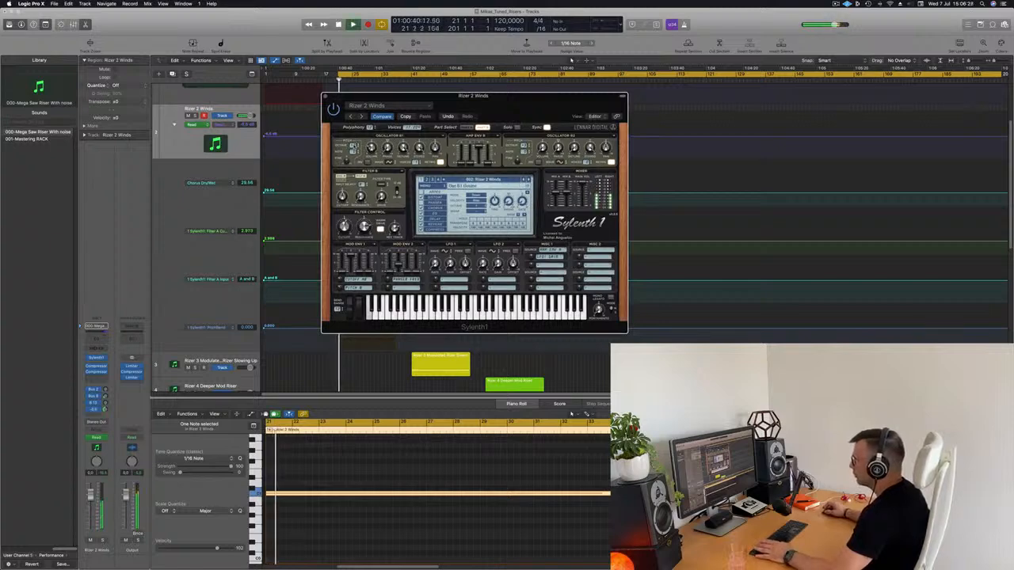
{"action": "left_click_drag", "start_coordinate": [551, 106], "coordinate": [628, 195]}
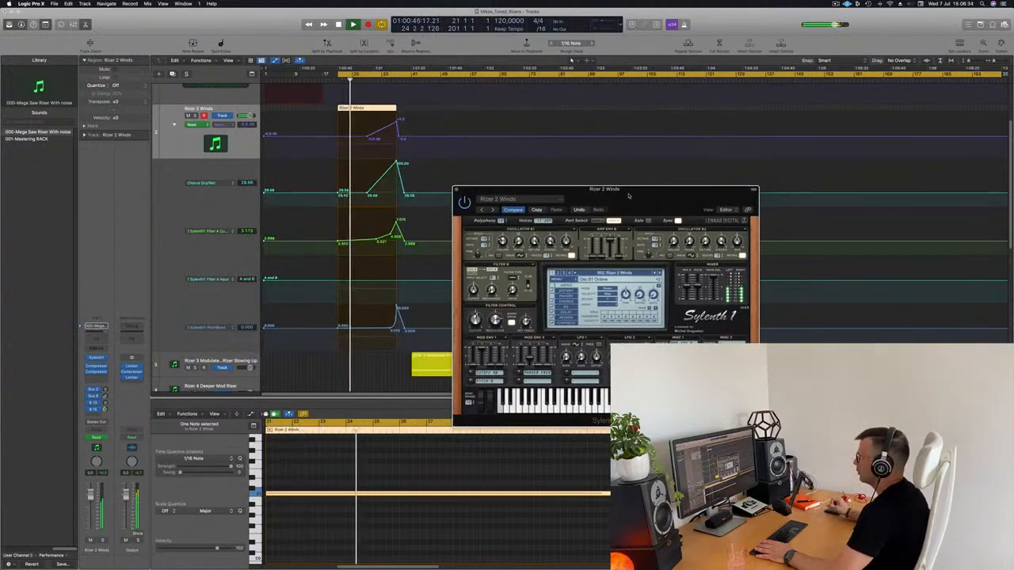
{"action": "left_click_drag", "start_coordinate": [629, 195], "coordinate": [571, 175]}
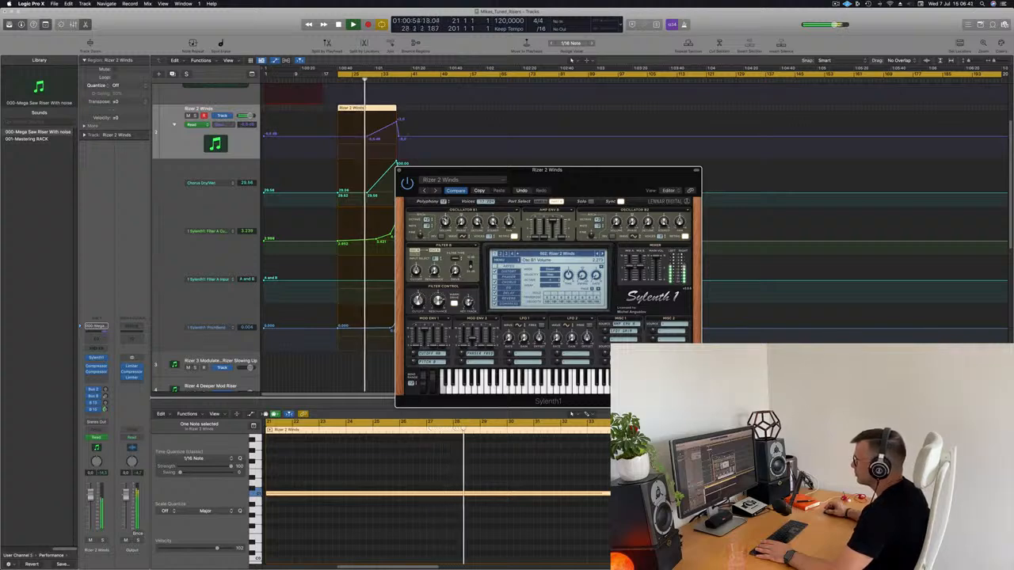
{"action": "left_click_drag", "start_coordinate": [584, 176], "coordinate": [652, 148]}
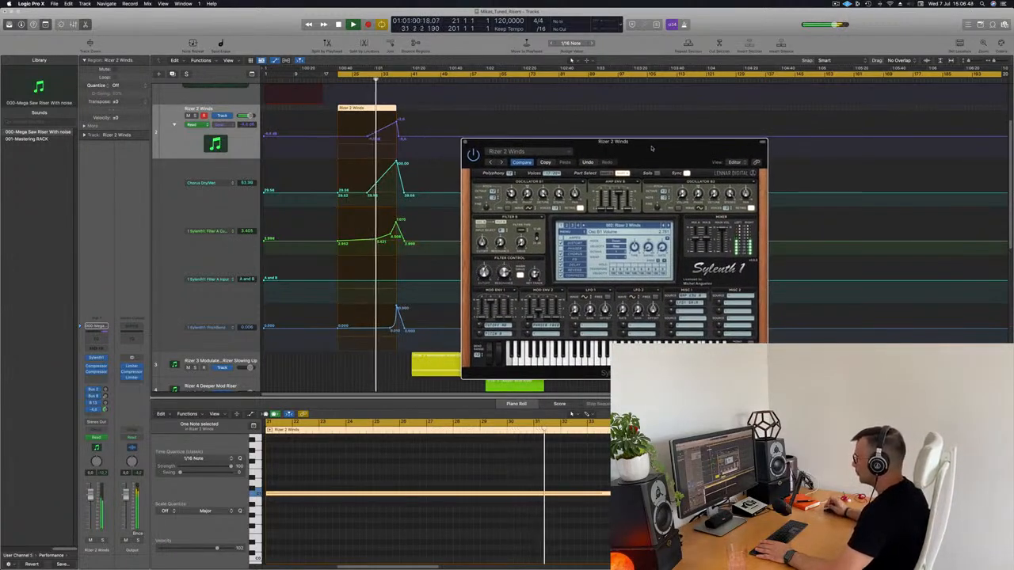
{"action": "left_click_drag", "start_coordinate": [652, 148], "coordinate": [537, 164]}
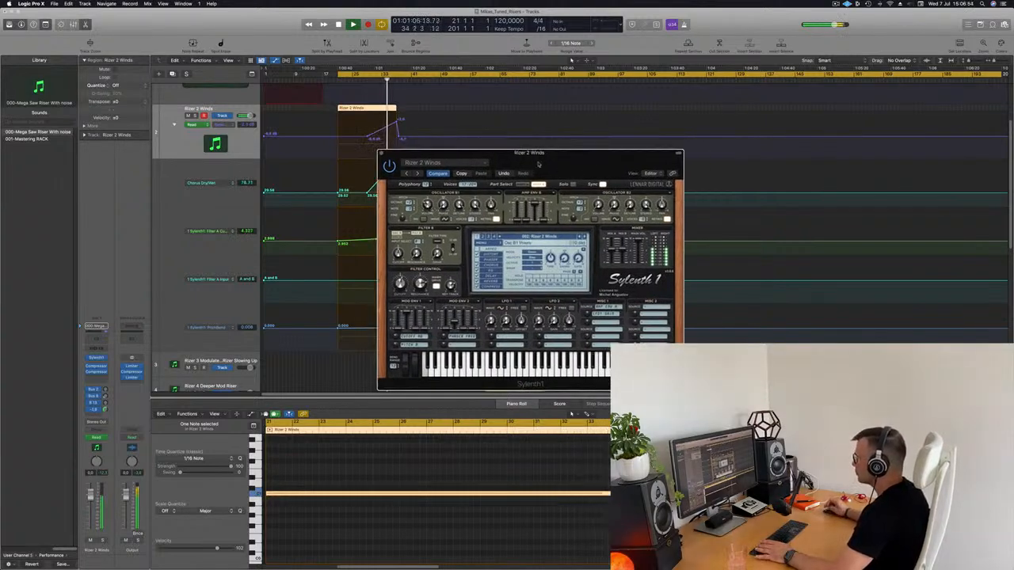
{"action": "left_click_drag", "start_coordinate": [563, 165], "coordinate": [581, 166]}
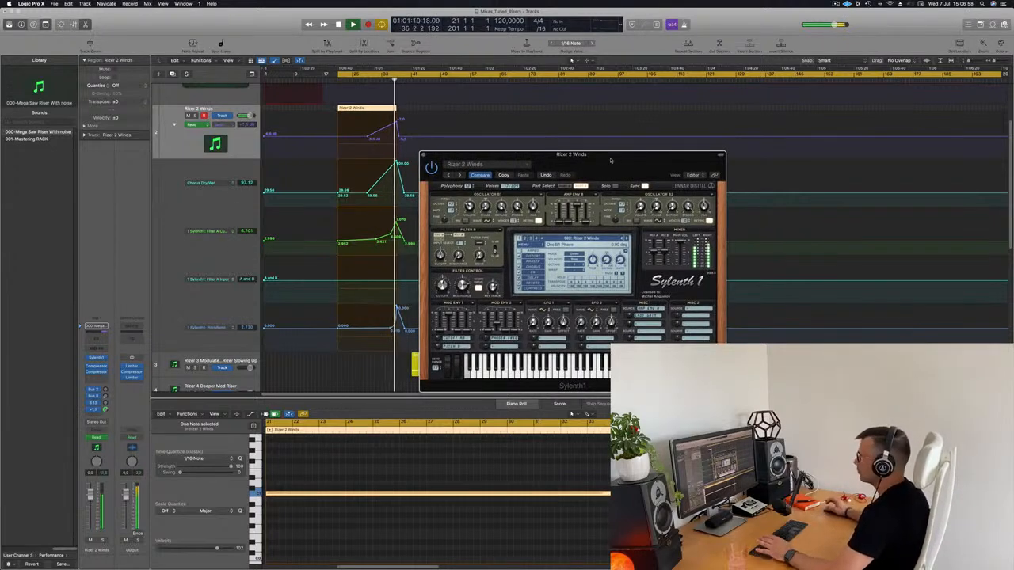
{"action": "left_click_drag", "start_coordinate": [615, 162], "coordinate": [594, 164]}
{"action": "key", "text": "space"}
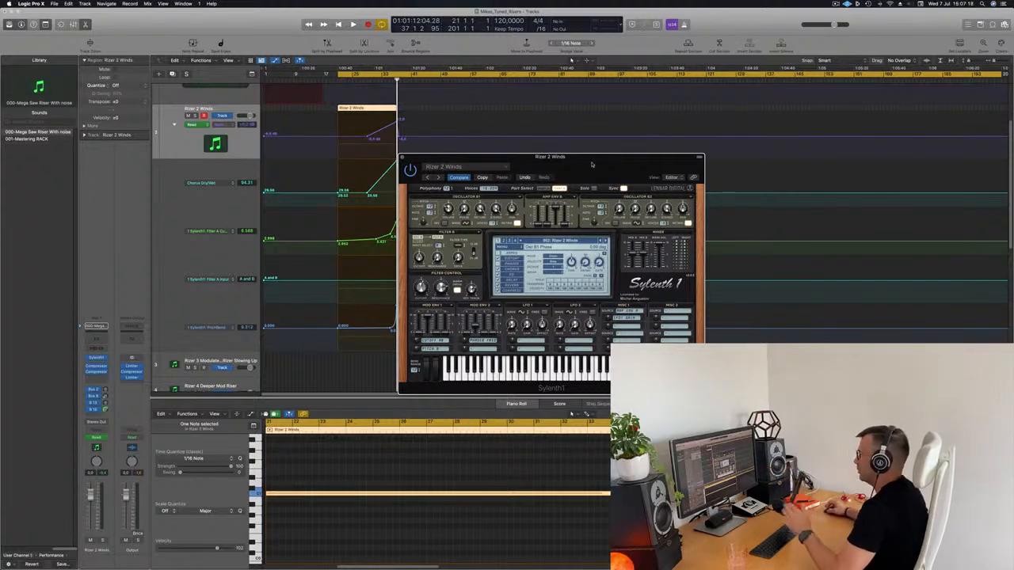
Close the Sylenth1 window of Rizer 2 Winds and move the cycle range's start to bar 41
{"action": "left_click_drag", "start_coordinate": [592, 165], "coordinate": [572, 164]}
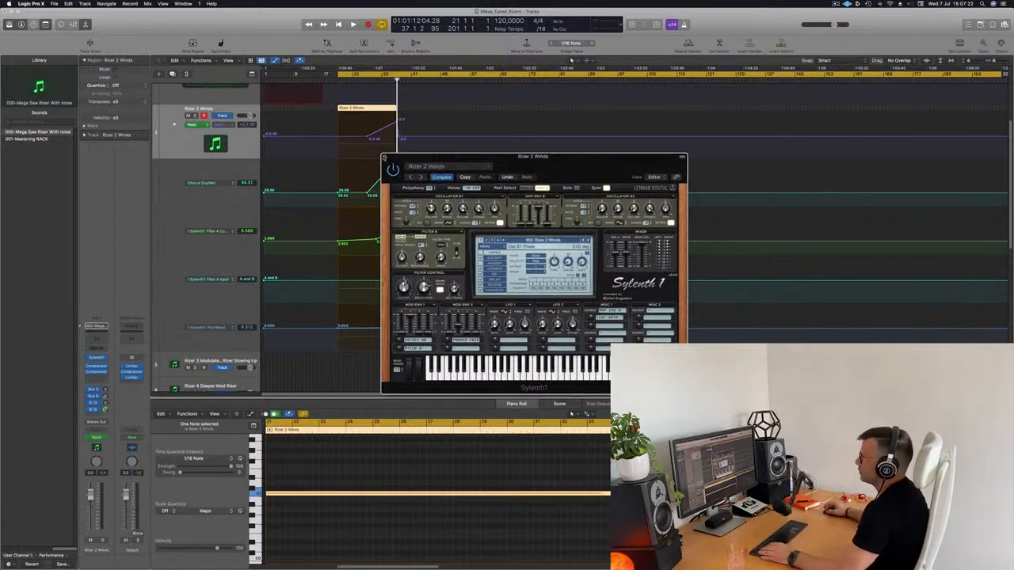
{"action": "left_click", "coordinate": [384, 156]}
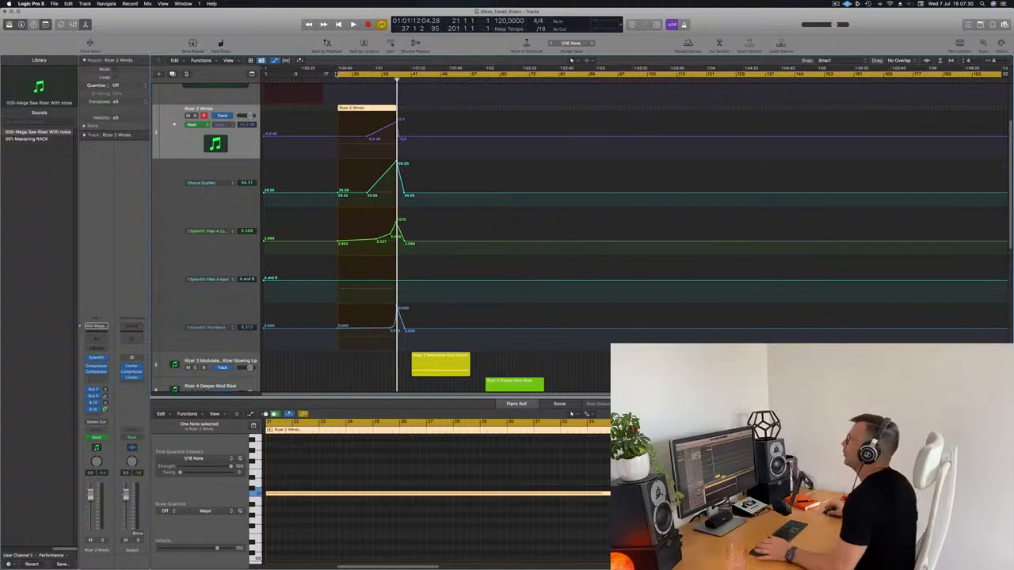
{"action": "left_click_drag", "start_coordinate": [339, 73], "coordinate": [412, 80]}
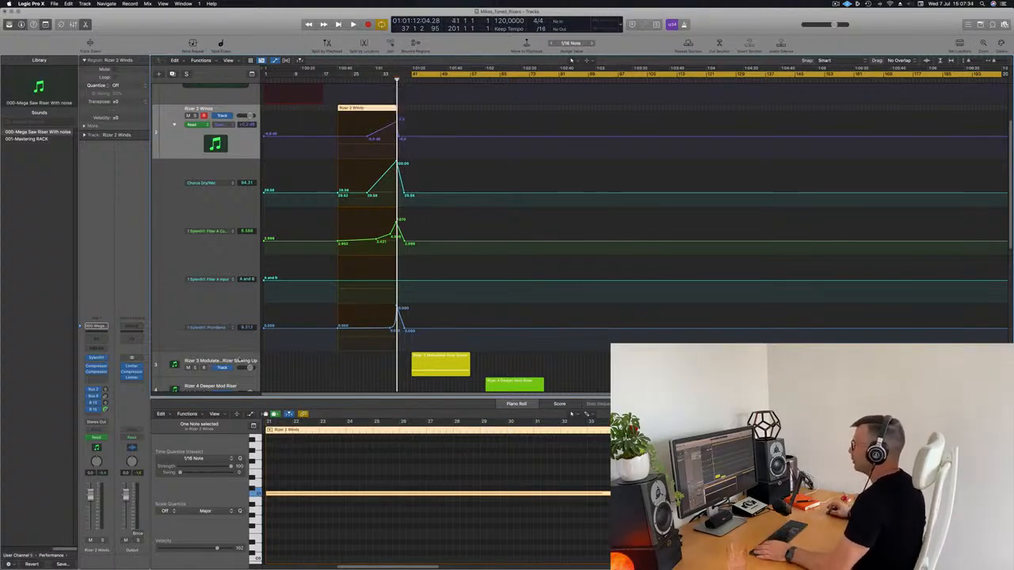
Select the Rizer 3 Modulated Rizer Slowing Up track, enlarge it and expand its automation lanes
{"action": "left_click", "coordinate": [235, 361]}
{"action": "scroll", "coordinate": [174, 162], "scroll_direction": "down", "scroll_amount": 5}
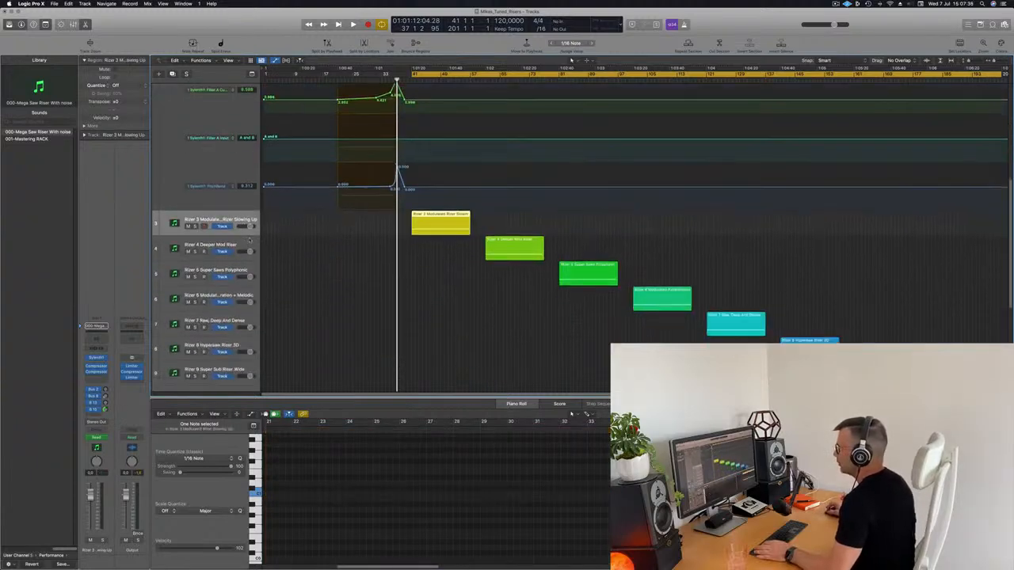
{"action": "left_click_drag", "start_coordinate": [230, 231], "coordinate": [229, 264]}
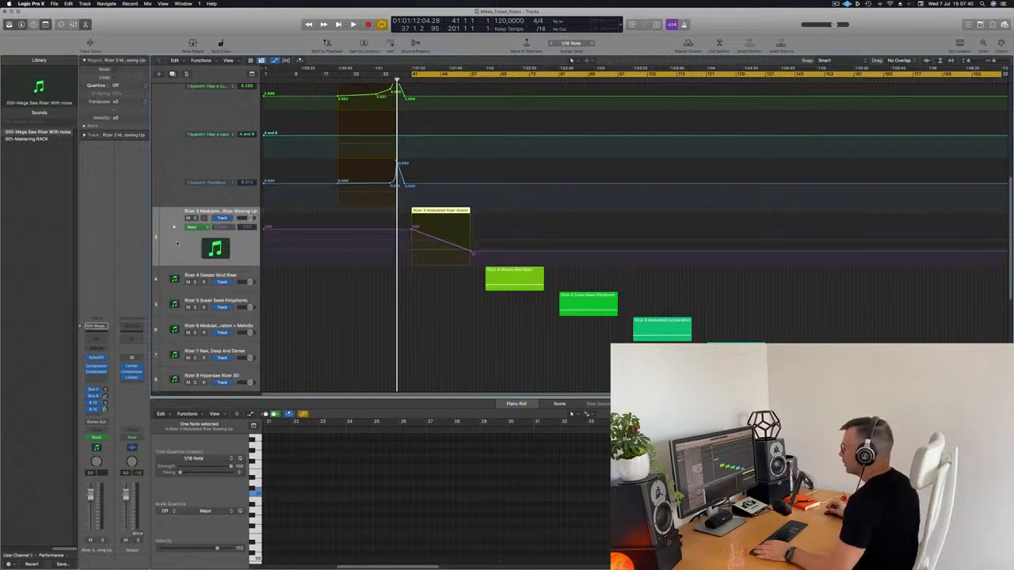
{"action": "left_click", "coordinate": [174, 227]}
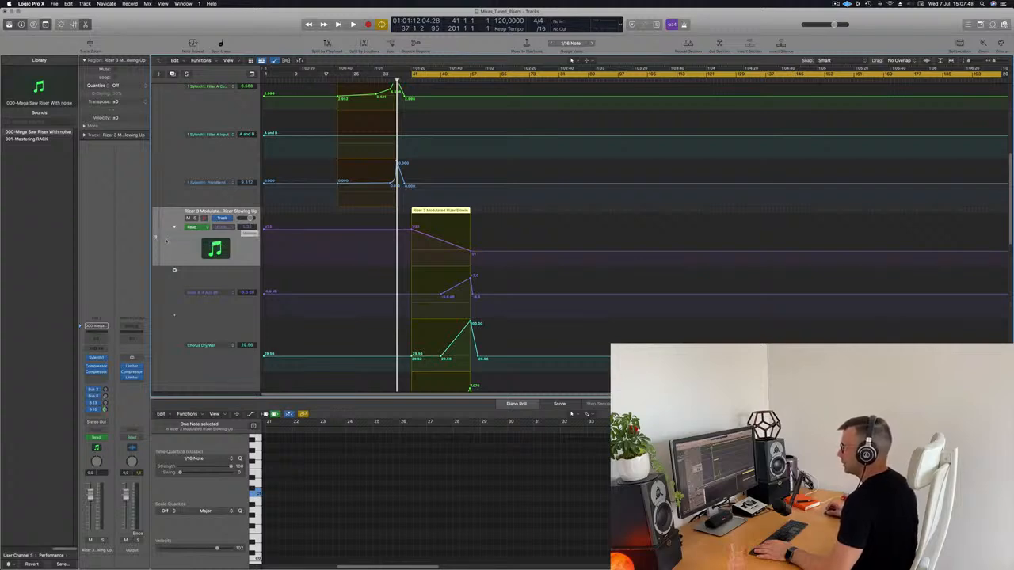
Play the Rizer 3 riser from bar 41 and examine its volume, chorus and filter automation lanes
{"action": "key", "text": "space"}
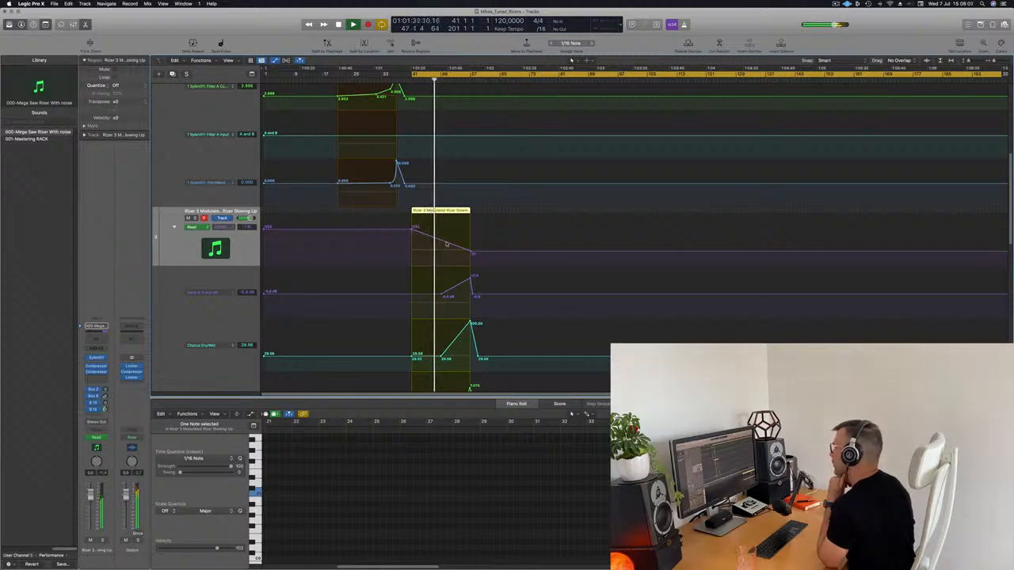
{"action": "scroll", "coordinate": [452, 246], "scroll_direction": "down", "scroll_amount": 1}
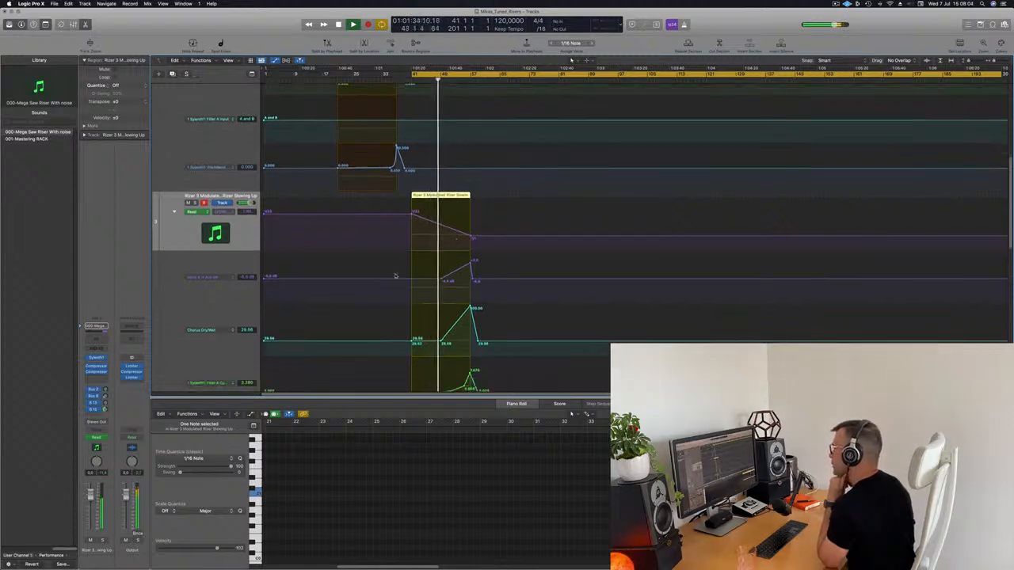
{"action": "scroll", "coordinate": [431, 271], "scroll_direction": "down", "scroll_amount": 1}
{"action": "scroll", "coordinate": [431, 271], "scroll_direction": "down", "scroll_amount": 3}
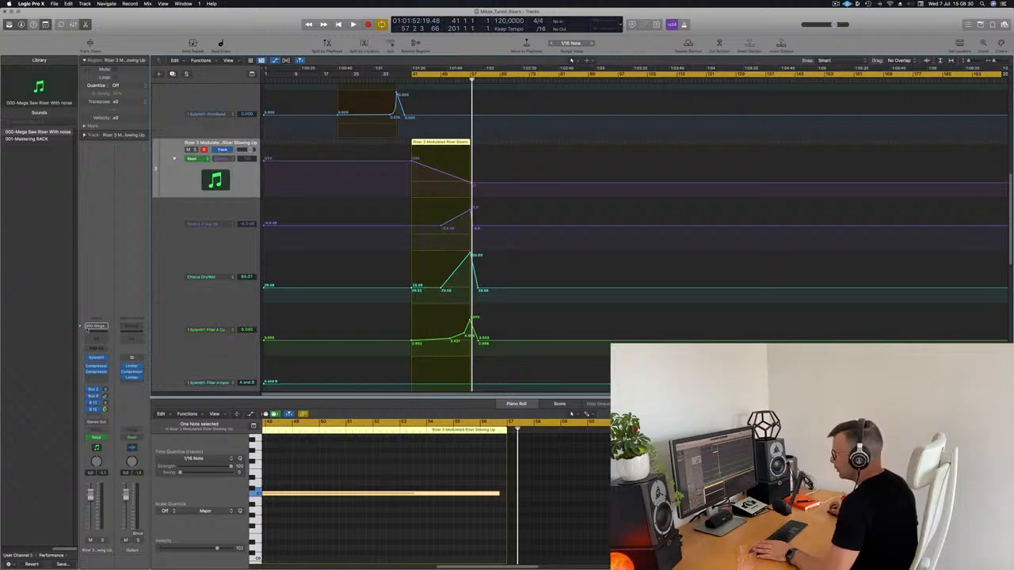
Open Sylenth1 on the Rizer 3 track, place its window beside the automation lanes and play the riser to inspect part B
{"action": "left_click", "coordinate": [96, 359]}
{"action": "left_click_drag", "start_coordinate": [515, 108], "coordinate": [742, 102]}
{"action": "key", "text": "space"}
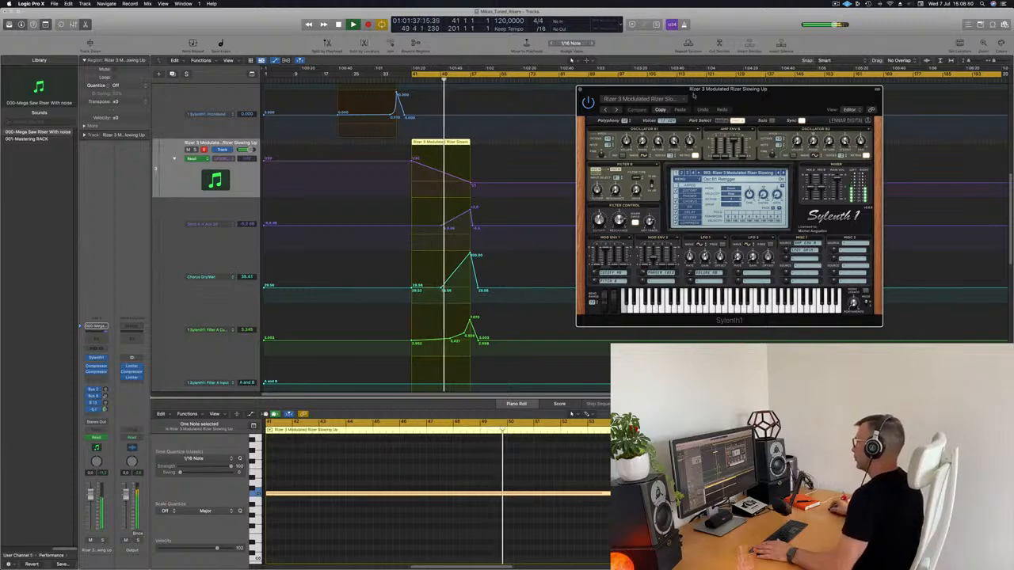
{"action": "left_click_drag", "start_coordinate": [788, 95], "coordinate": [717, 89]}
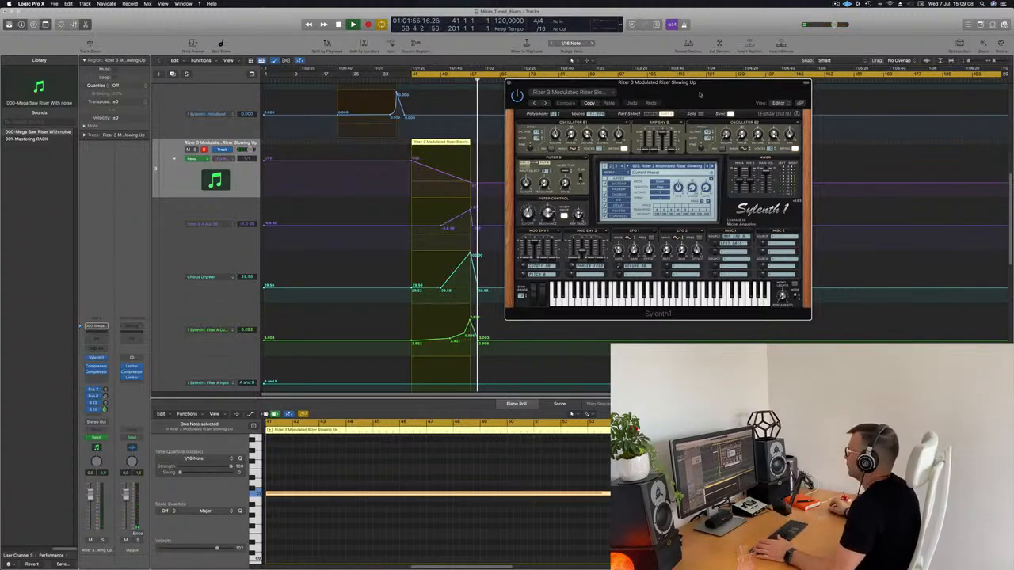
{"action": "left_click_drag", "start_coordinate": [692, 93], "coordinate": [854, 86]}
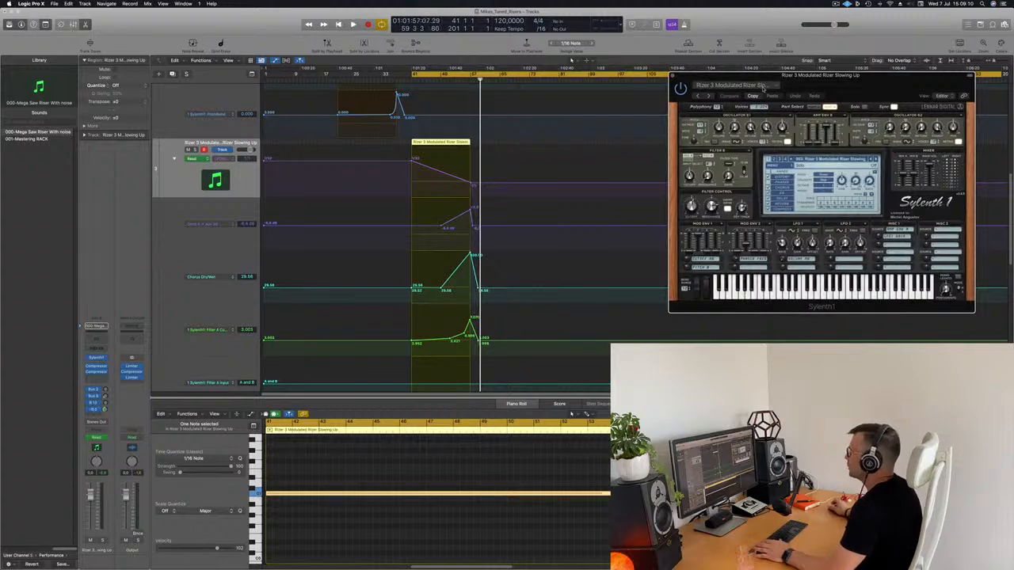
{"action": "left_click_drag", "start_coordinate": [875, 79], "coordinate": [712, 88]}
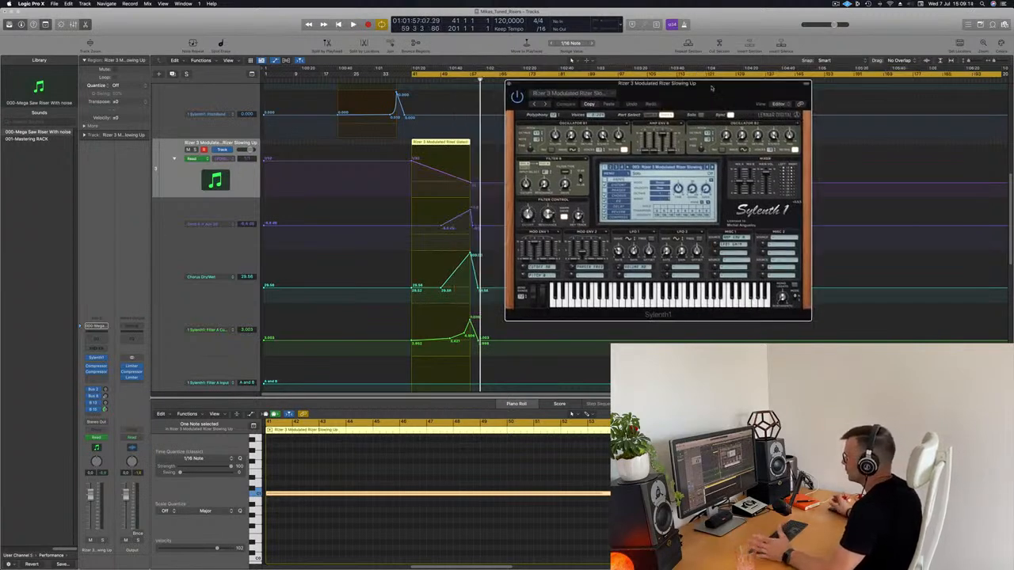
Reshape Rizer 3's PitchBend automation to jump to 10.000 at bar 41 and fall in a straight line to 0.000 at the region's end
{"action": "left_click", "coordinate": [218, 212]}
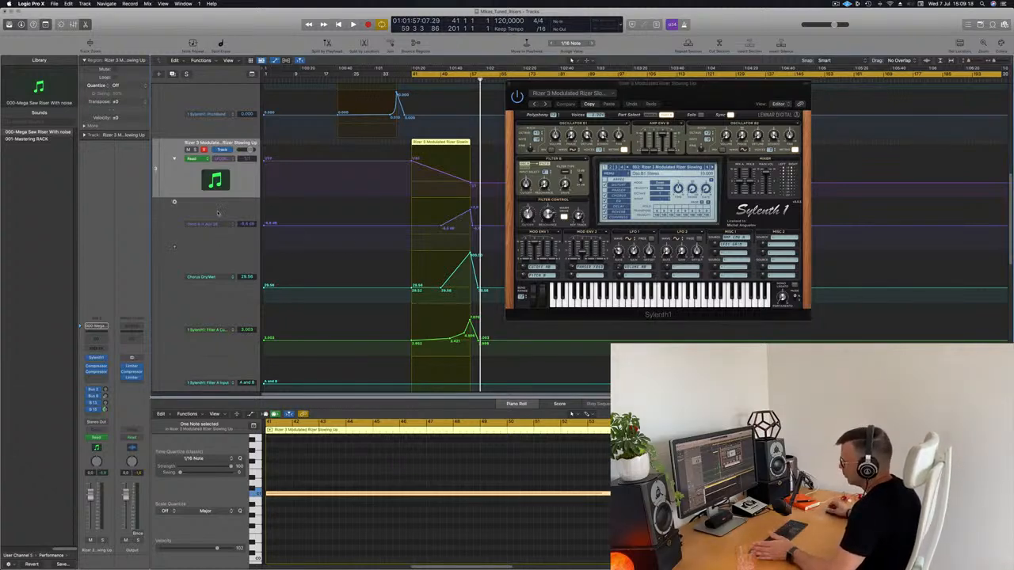
{"action": "scroll", "coordinate": [238, 240], "scroll_direction": "down", "scroll_amount": 2}
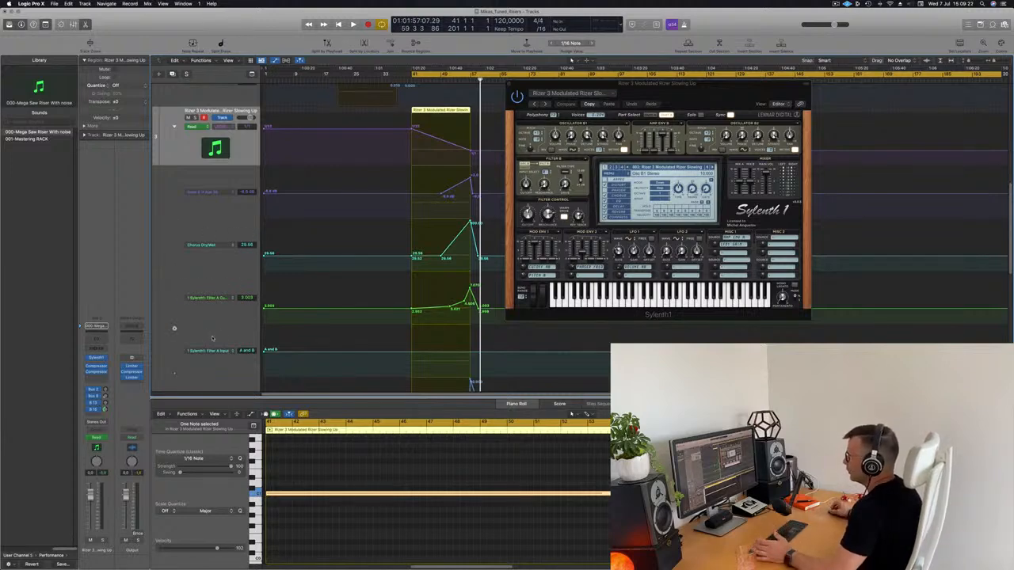
{"action": "scroll", "coordinate": [213, 329], "scroll_direction": "down", "scroll_amount": 4}
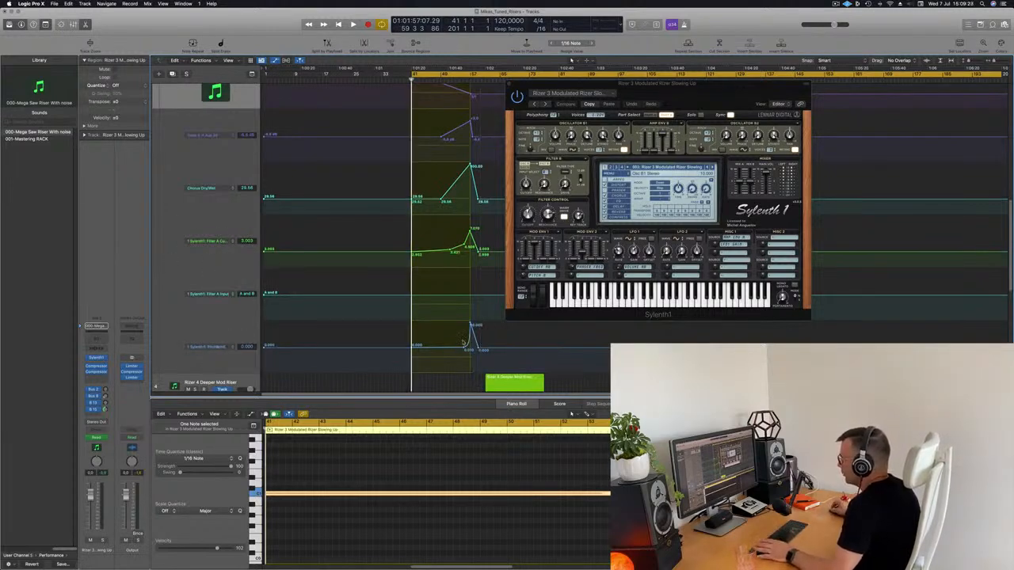
{"action": "left_click_drag", "start_coordinate": [466, 347], "coordinate": [413, 346]}
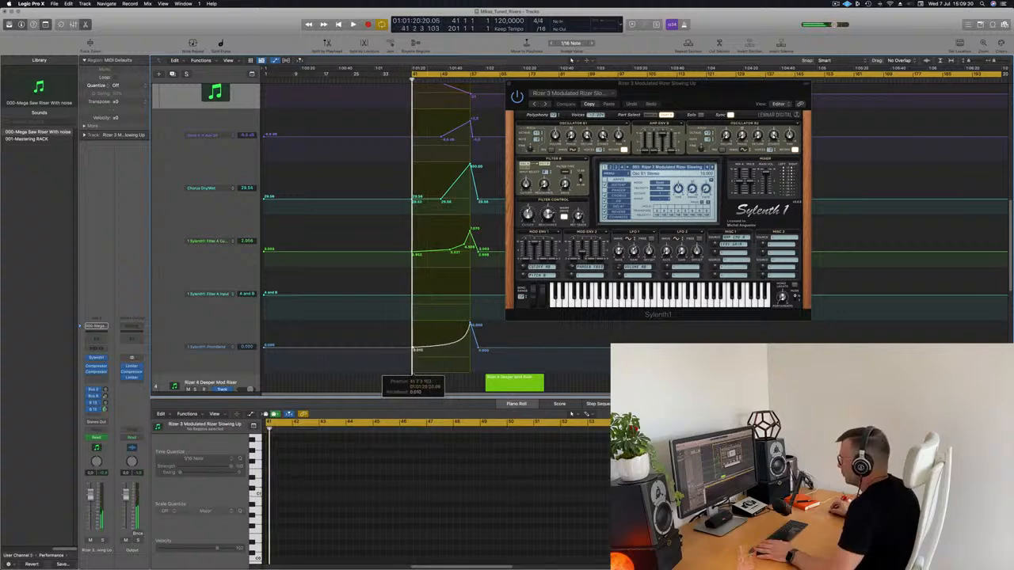
{"action": "left_click_drag", "start_coordinate": [472, 324], "coordinate": [413, 324]}
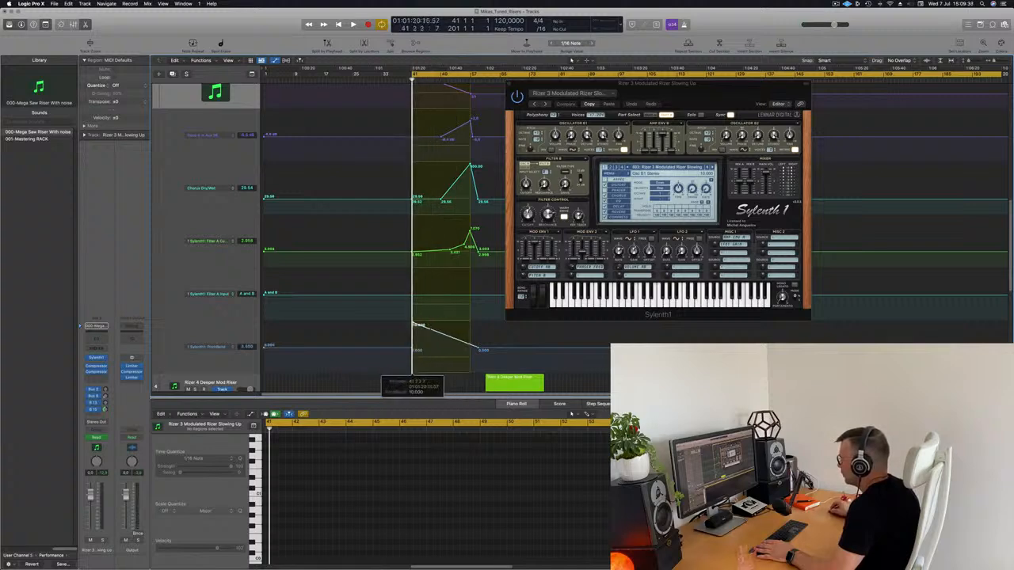
{"action": "key", "text": "space"}
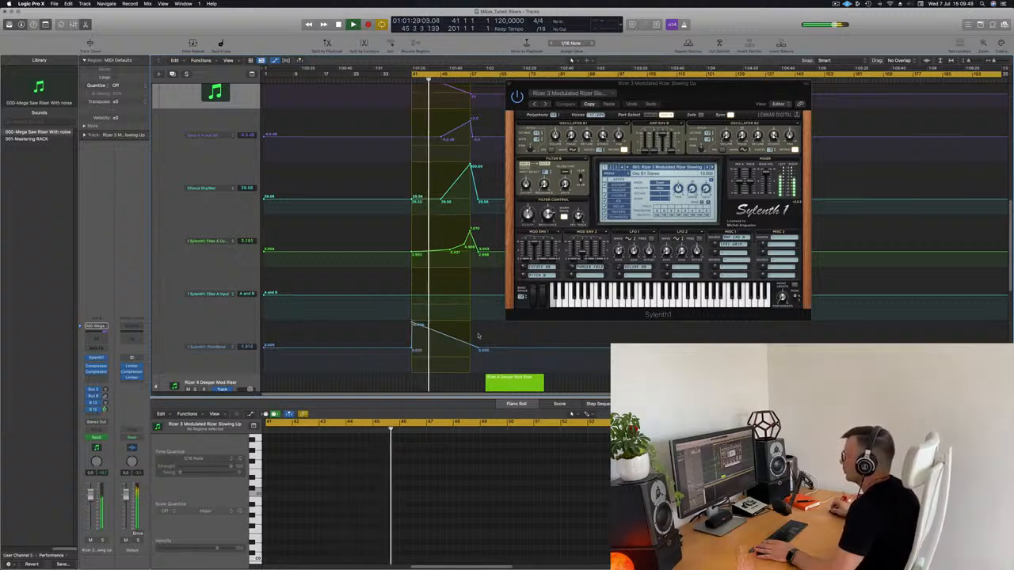
{"action": "left_click_drag", "start_coordinate": [480, 350], "coordinate": [473, 349]}
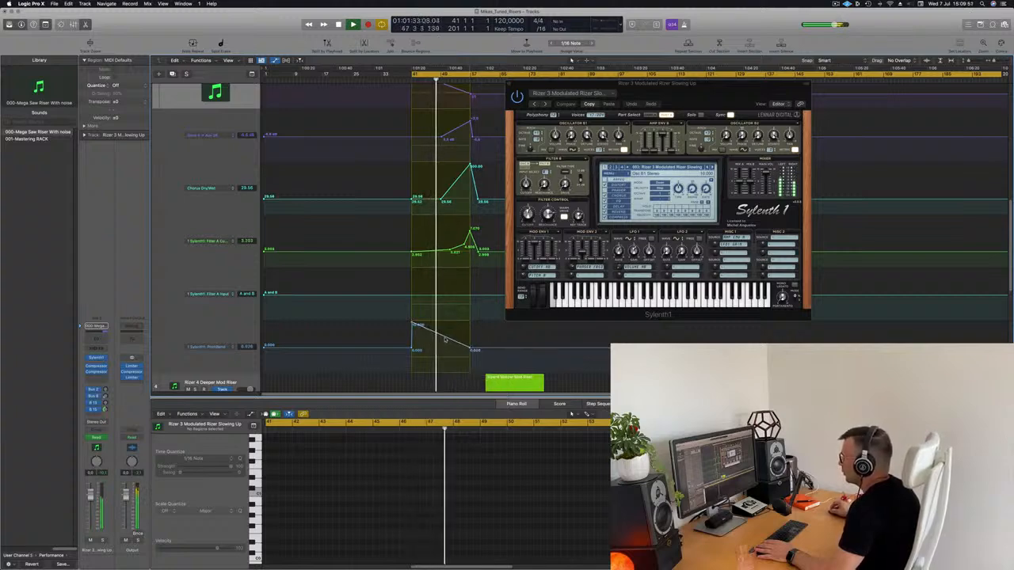
Smooth Rizer 3's filter cutoff automation by moving its middle breakpoint to about bar 49 with a straight rise to the peak
{"action": "scroll", "coordinate": [450, 277], "scroll_direction": "up", "scroll_amount": 2}
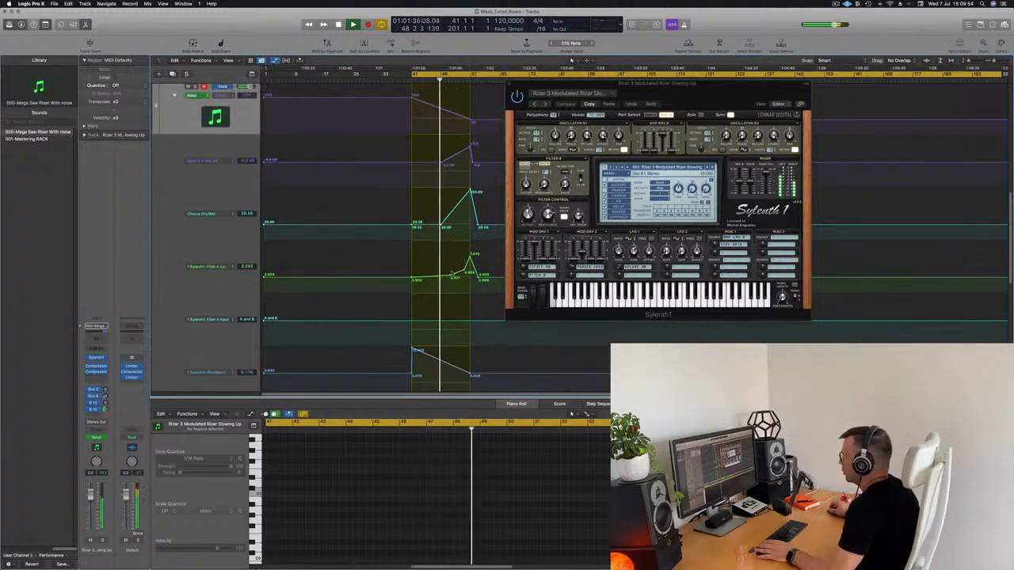
{"action": "left_click_drag", "start_coordinate": [450, 276], "coordinate": [447, 279]}
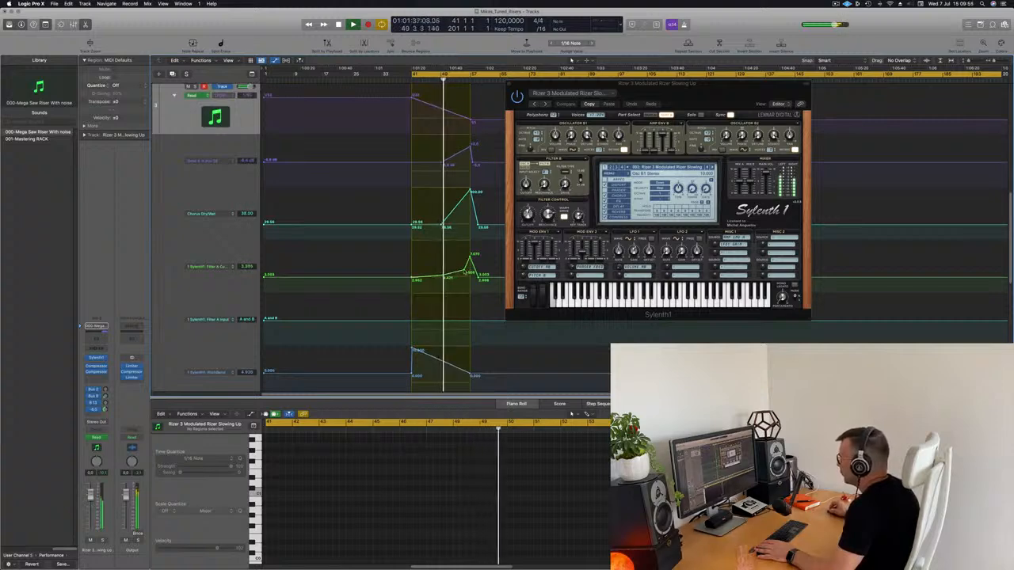
{"action": "left_click_drag", "start_coordinate": [444, 278], "coordinate": [443, 277]}
Raise the final breakpoint of Rizer 3's LFO rate automation to the lane's maximum and move the Sylenth1 window clear of the lanes
{"action": "scroll", "coordinate": [467, 158], "scroll_direction": "up", "scroll_amount": 2}
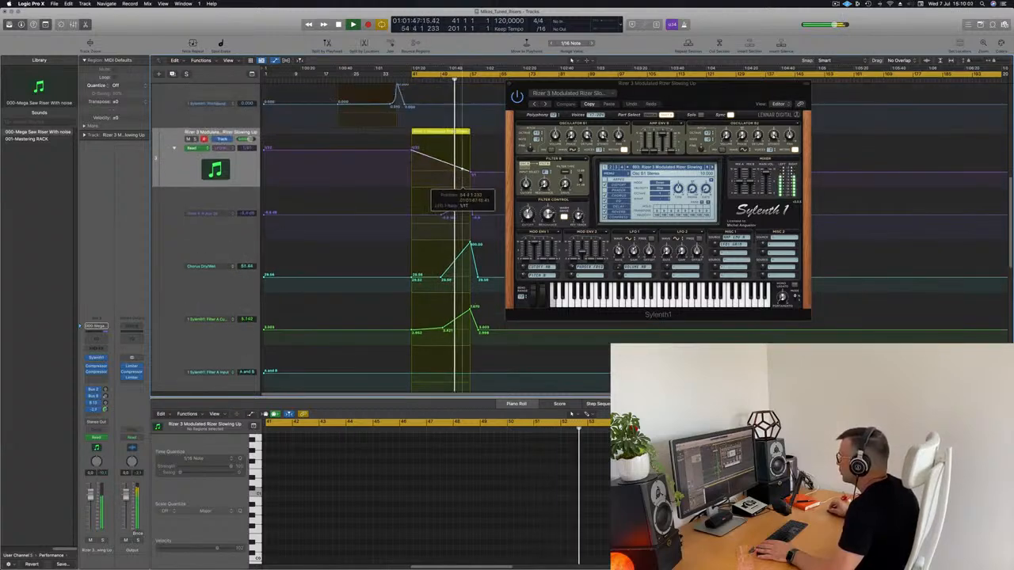
{"action": "left_click_drag", "start_coordinate": [471, 171], "coordinate": [470, 136]}
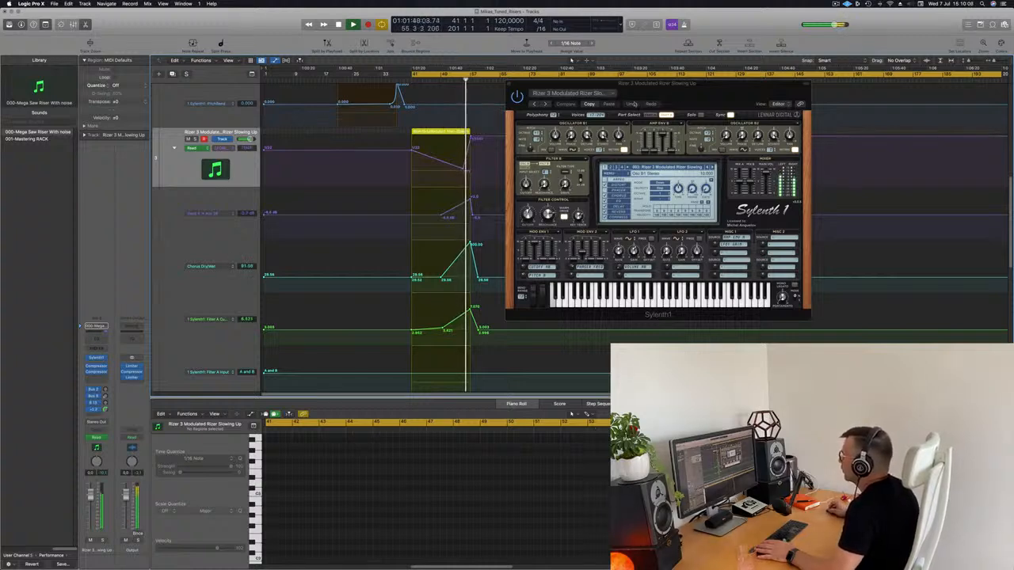
{"action": "left_click_drag", "start_coordinate": [726, 94], "coordinate": [917, 111]}
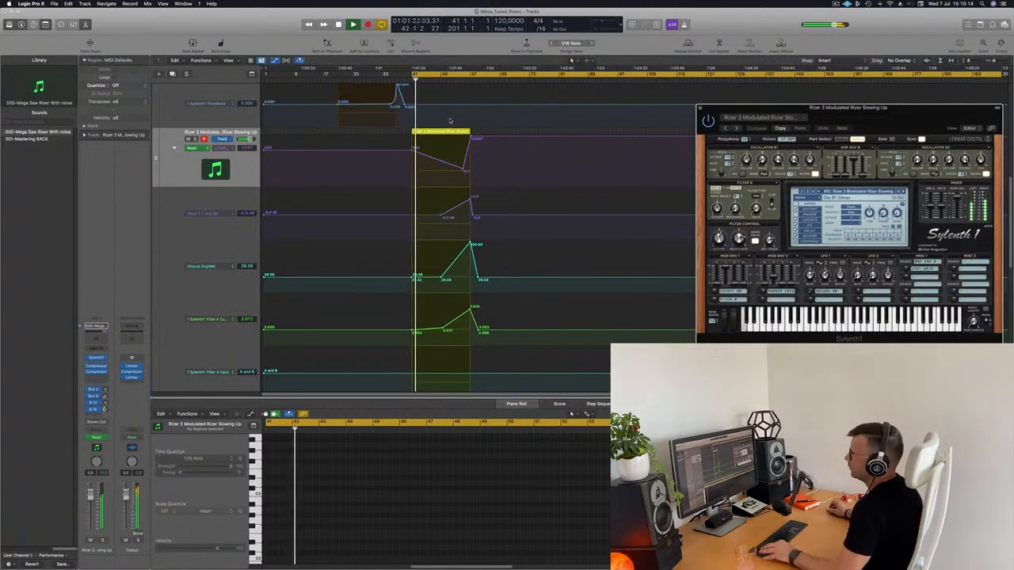
Close the Sylenth1 window and collapse Rizer 3's automation lanes
{"action": "left_click", "coordinate": [252, 164]}
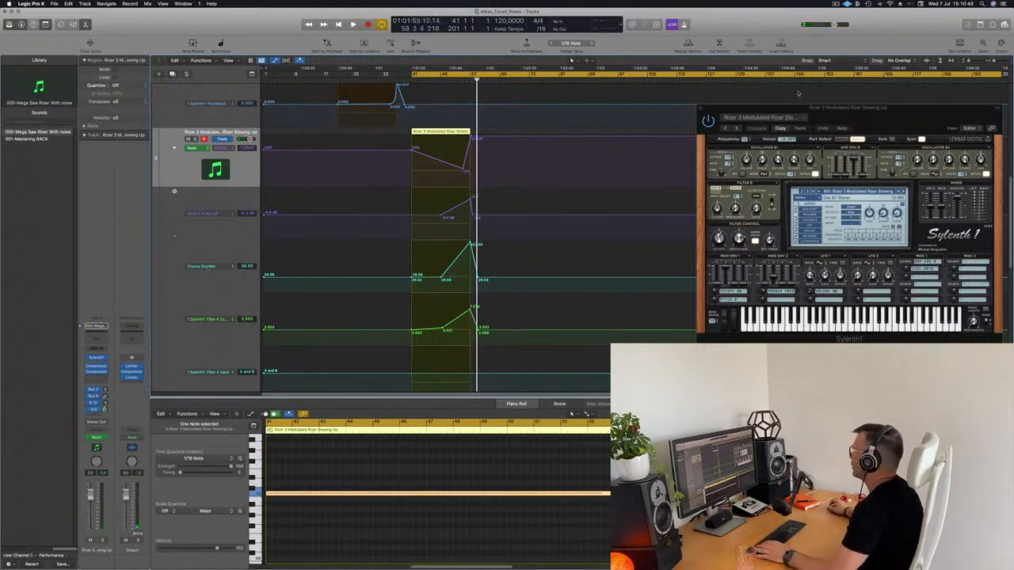
{"action": "left_click_drag", "start_coordinate": [743, 106], "coordinate": [639, 102]}
{"action": "left_click", "coordinate": [597, 102]}
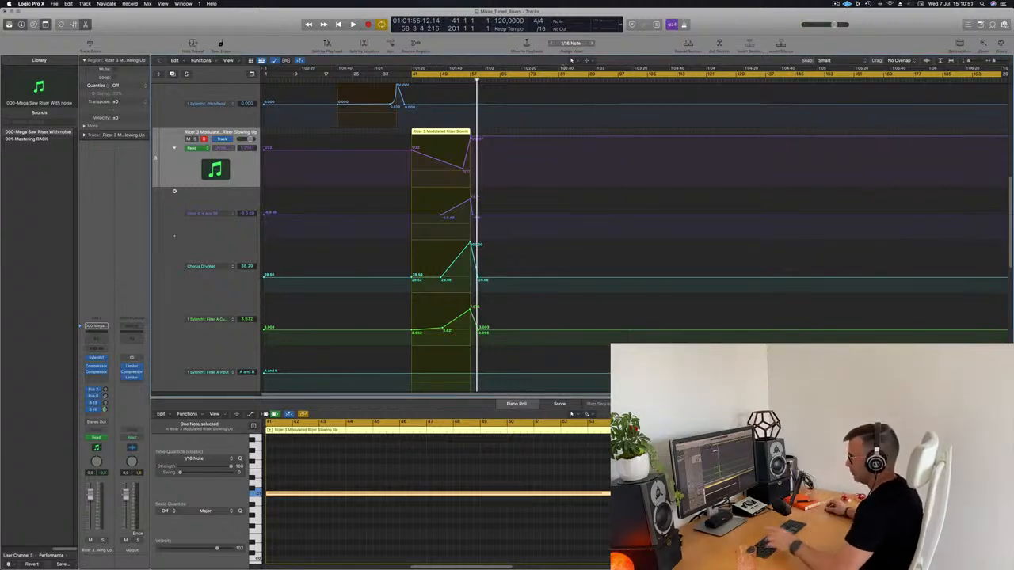
{"action": "scroll", "coordinate": [336, 231], "scroll_direction": "up", "scroll_amount": 3}
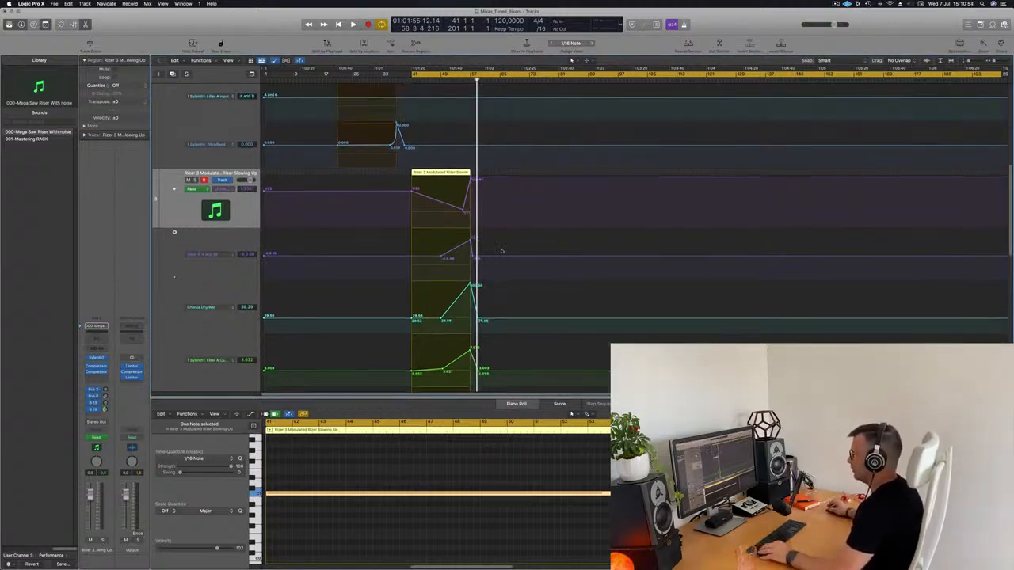
{"action": "left_click", "coordinate": [175, 217]}
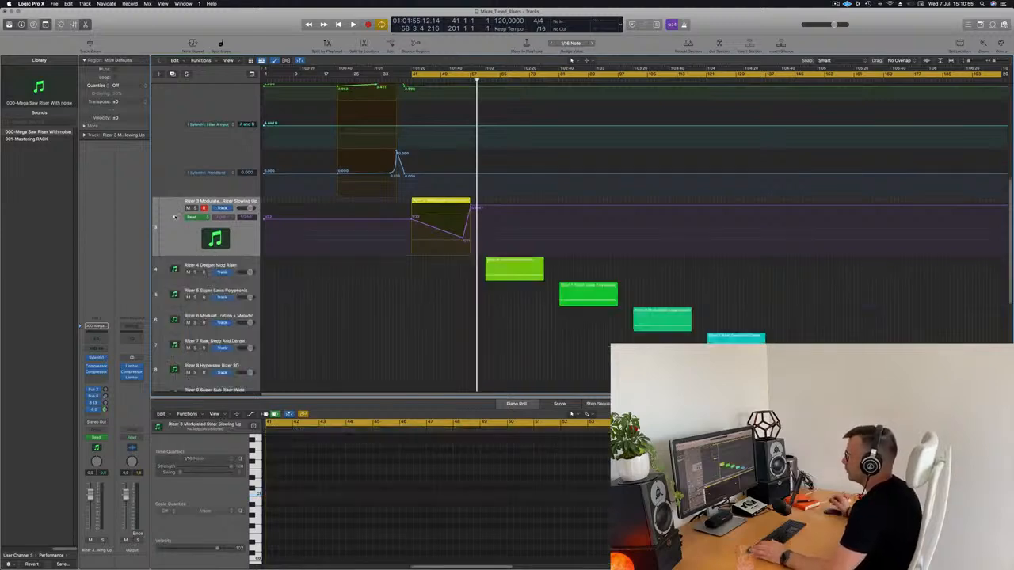
Start the cycle range at bar 61, then select the Rizer 4 Deeper Mod Riser track, enlarge it and expand its automation lanes
{"action": "left_click_drag", "start_coordinate": [412, 77], "coordinate": [485, 77]}
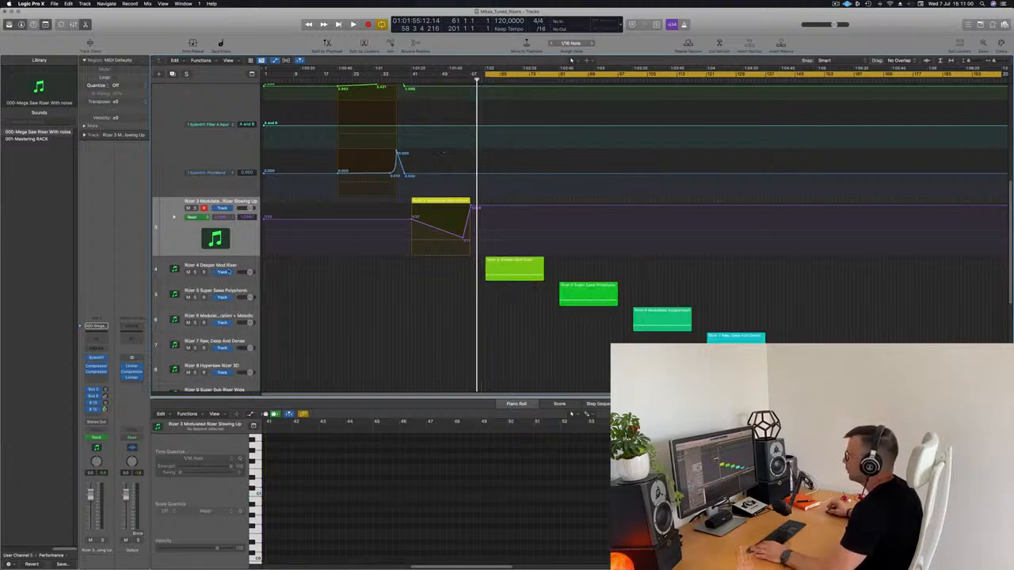
{"action": "left_click", "coordinate": [244, 264]}
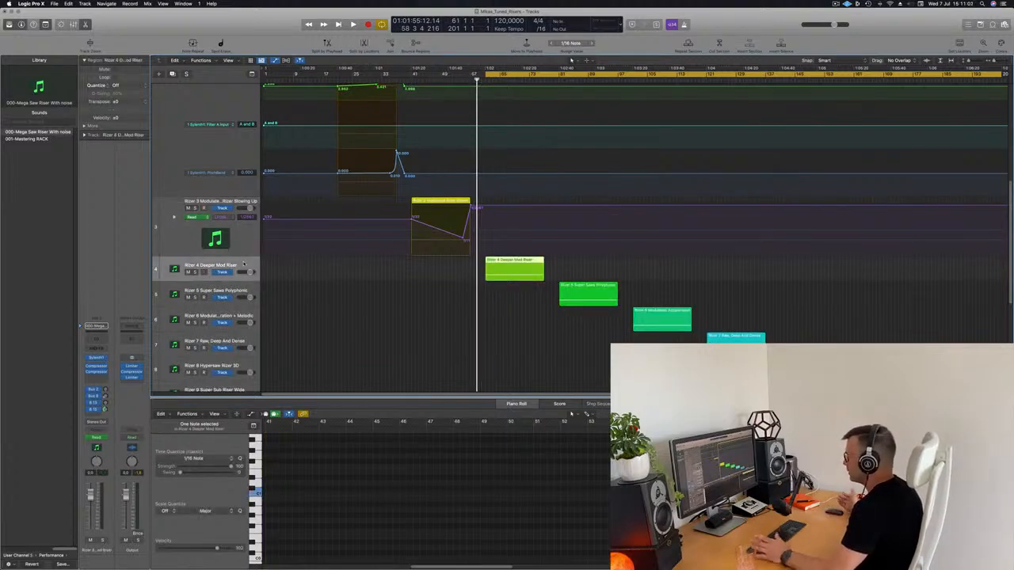
{"action": "left_click_drag", "start_coordinate": [217, 281], "coordinate": [217, 300]}
{"action": "left_click", "coordinate": [175, 287]}
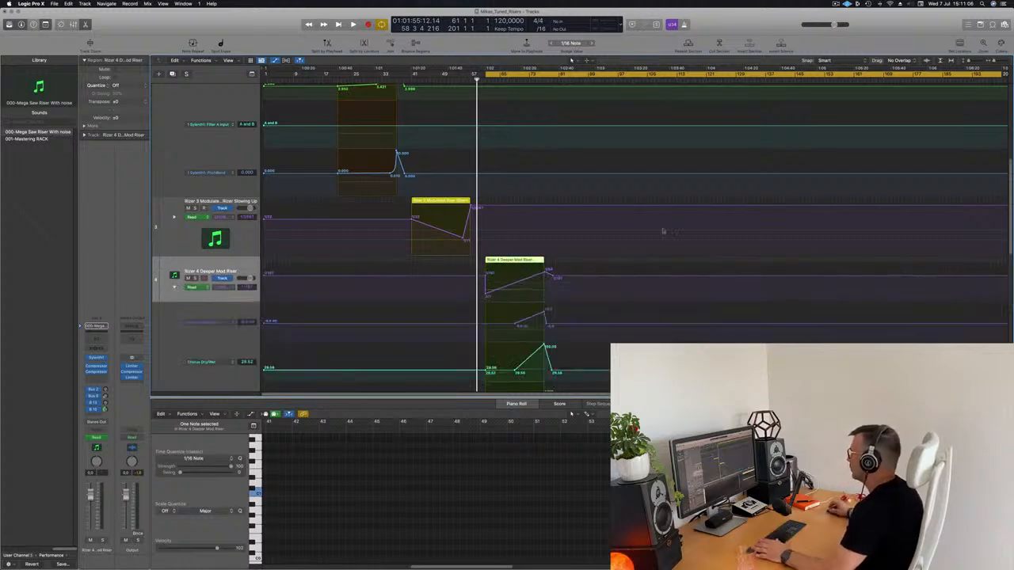
Play the Rizer 4 riser from bar 61 and examine its rate, send, chorus, filter and PitchBend automation lanes
{"action": "key", "text": "space"}
{"action": "scroll", "coordinate": [625, 260], "scroll_direction": "down", "scroll_amount": 5}
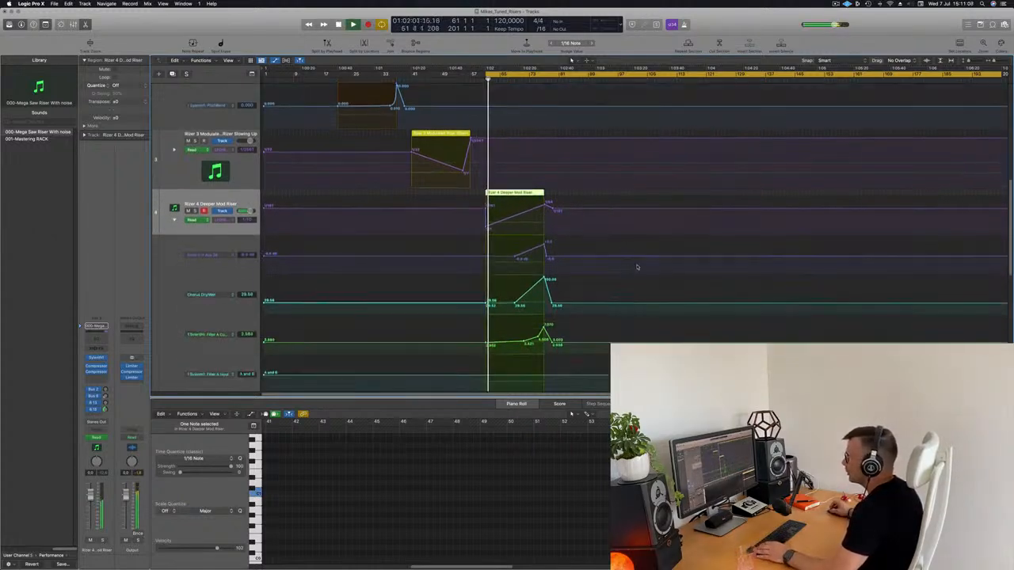
{"action": "scroll", "coordinate": [638, 253], "scroll_direction": "down", "scroll_amount": 2}
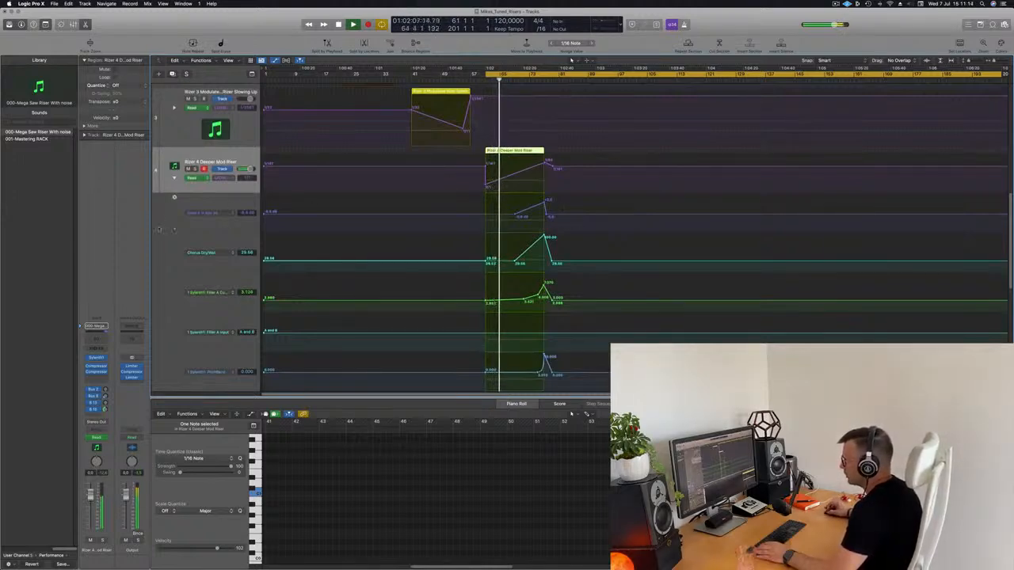
{"action": "scroll", "coordinate": [198, 281], "scroll_direction": "down", "scroll_amount": 1}
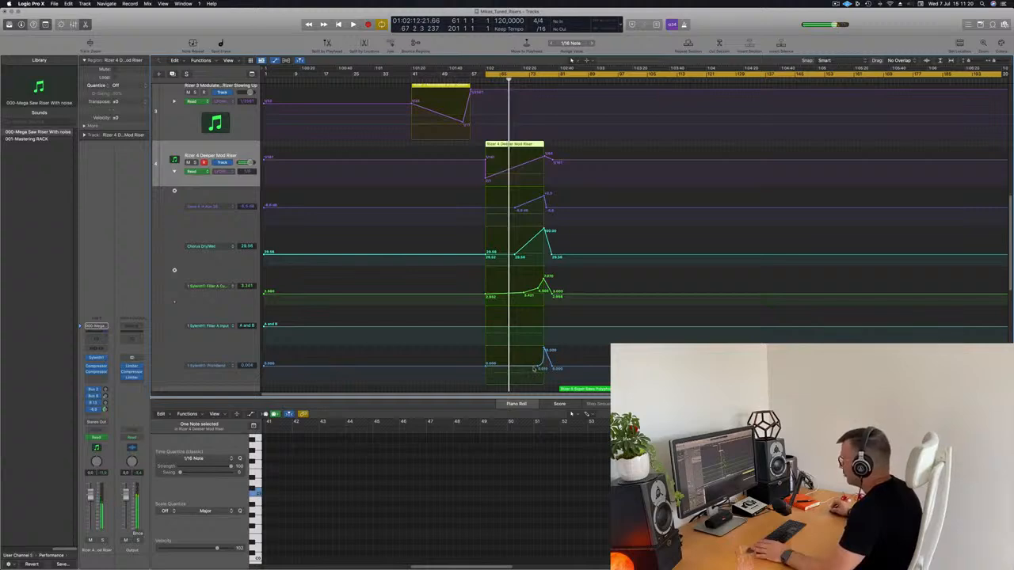
Raise Rizer 4's PitchBend automation to 10.000 at bar 61 and move its low point to about bar 69, ahead of the final rise
{"action": "left_click_drag", "start_coordinate": [486, 367], "coordinate": [485, 349]}
{"action": "key", "text": "space"}
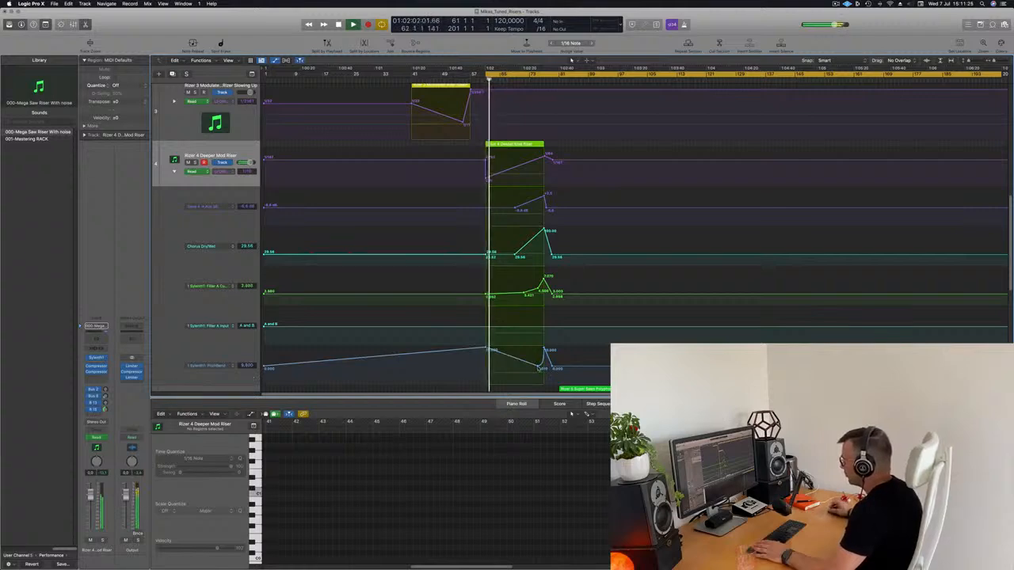
{"action": "left_click_drag", "start_coordinate": [538, 367], "coordinate": [535, 368]}
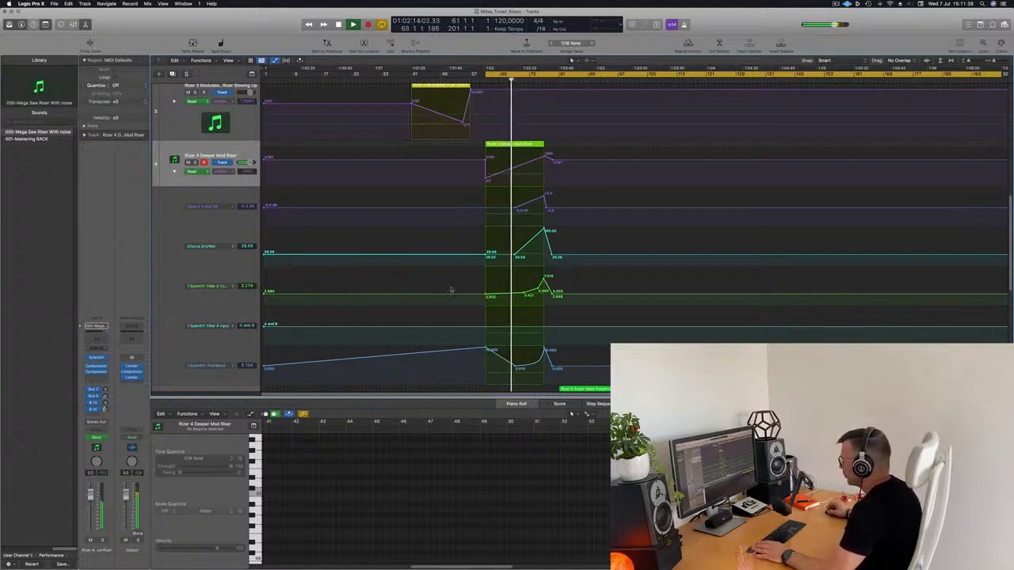
Move Rizer 4's middle filter cutoff breakpoint to about bar 69 and raise the send automation's peak at the region's end
{"action": "left_click_drag", "start_coordinate": [525, 295], "coordinate": [518, 295]}
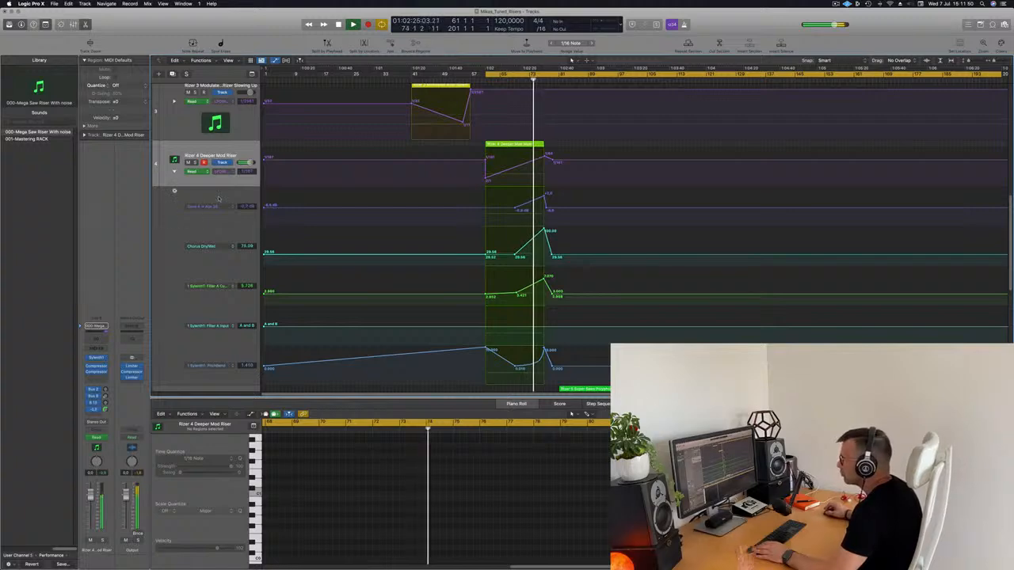
{"action": "left_click", "coordinate": [544, 196]}
{"action": "left_click_drag", "start_coordinate": [544, 197], "coordinate": [544, 191]}
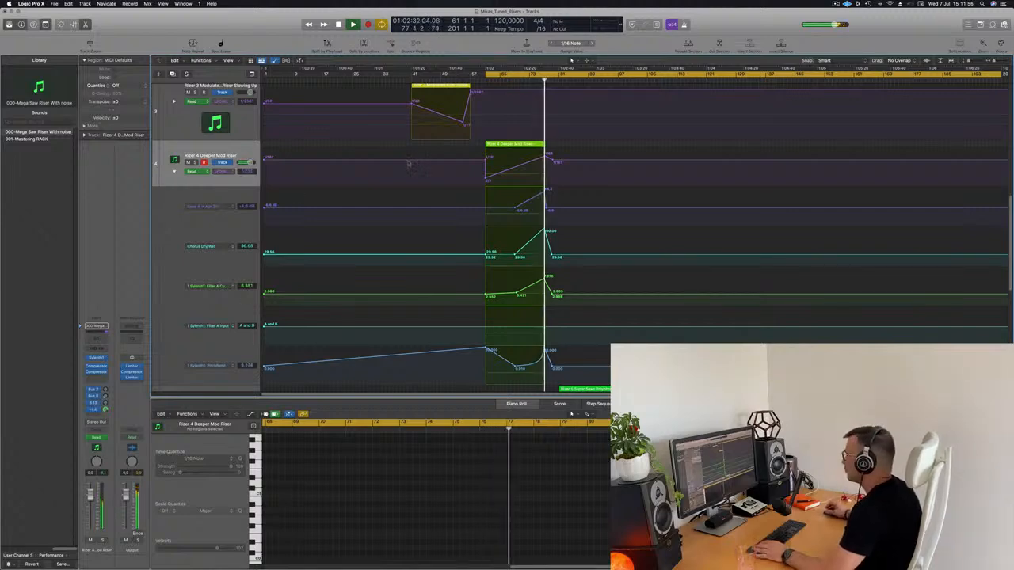
{"action": "key", "text": "space"}
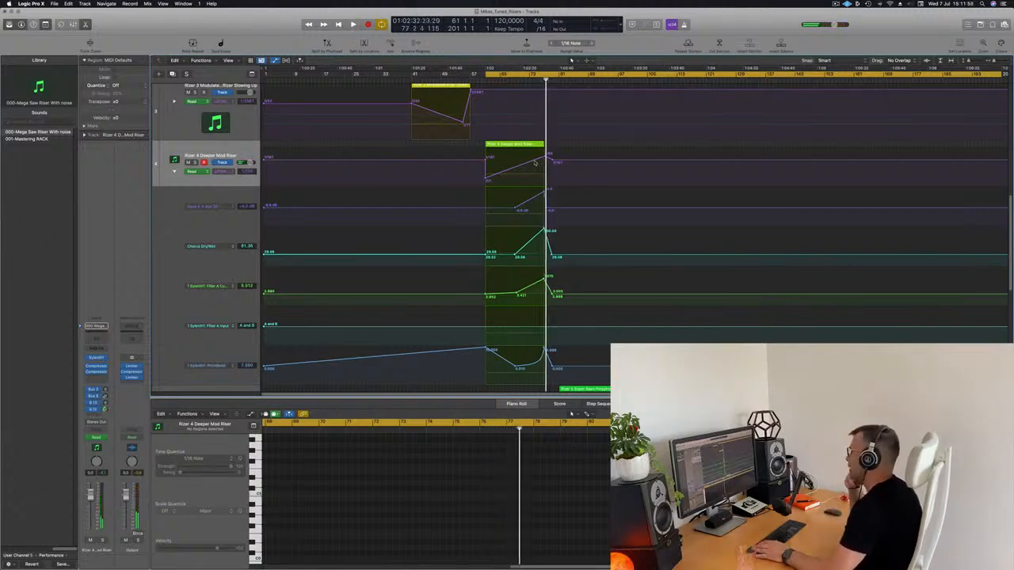
Play the Rizer 4 riser and inspect the Space Designer reverb on Aux 38, fed by its Bus 15 send
{"action": "key", "text": "shift+space"}
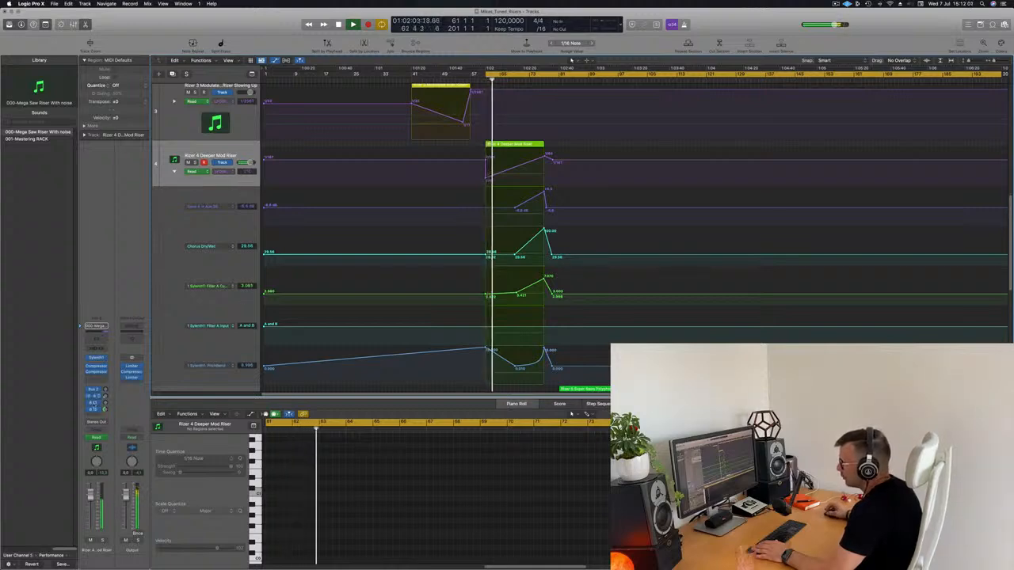
{"action": "double_click", "coordinate": [94, 409]}
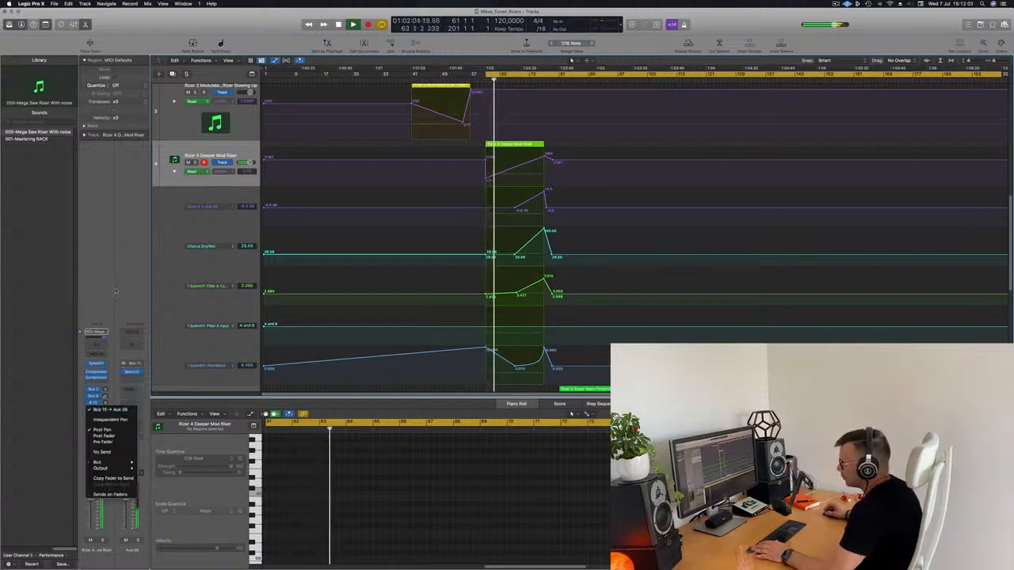
{"action": "left_click", "coordinate": [132, 371]}
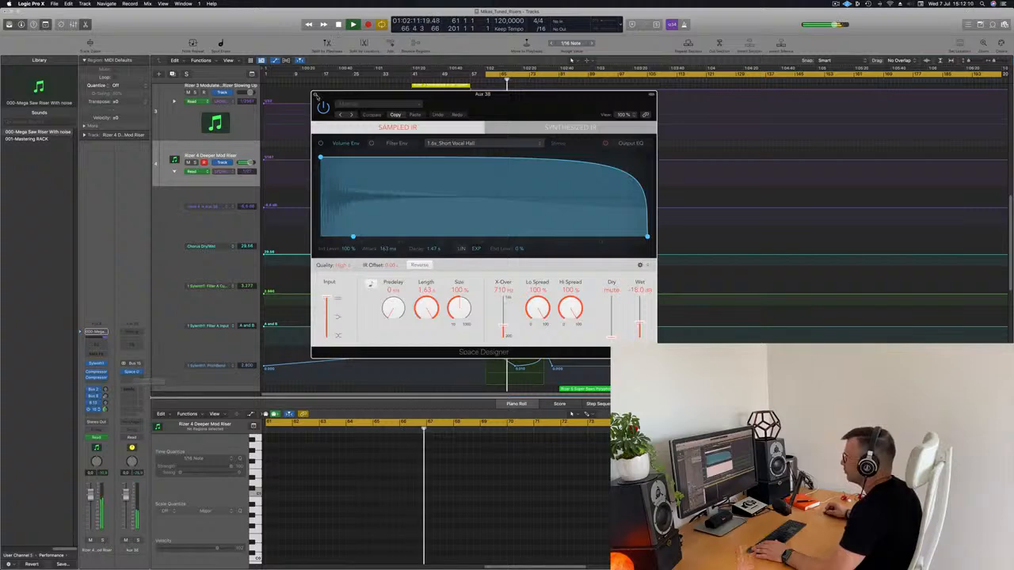
{"action": "left_click", "coordinate": [314, 94]}
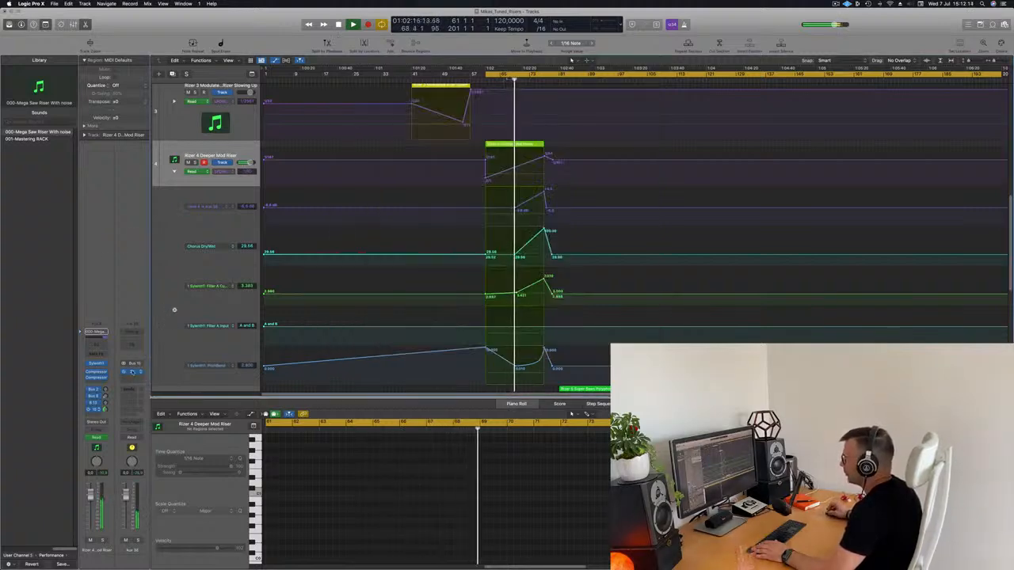
{"action": "left_click", "coordinate": [131, 371]}
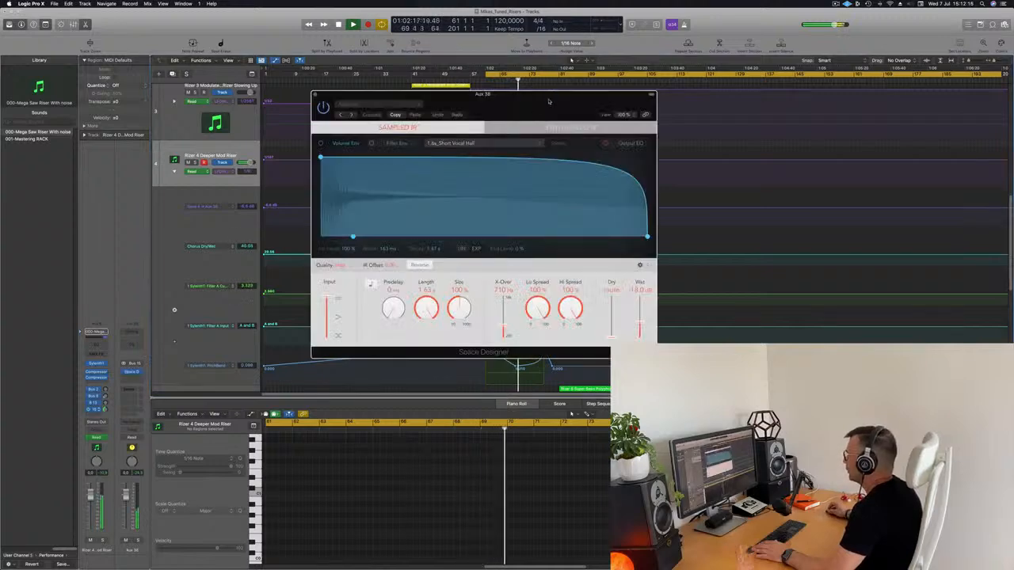
{"action": "left_click_drag", "start_coordinate": [550, 101], "coordinate": [522, 104]}
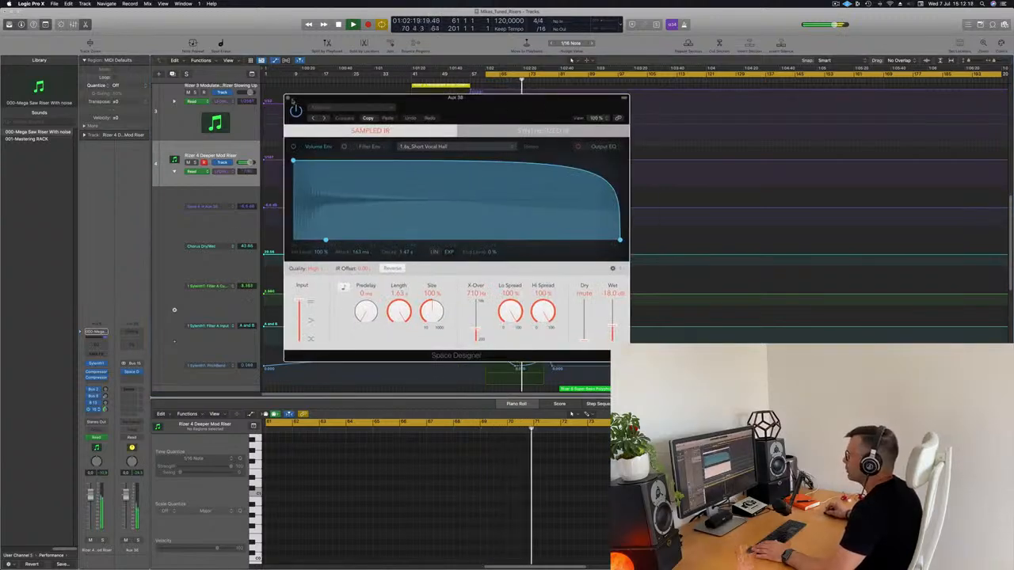
{"action": "left_click", "coordinate": [289, 98]}
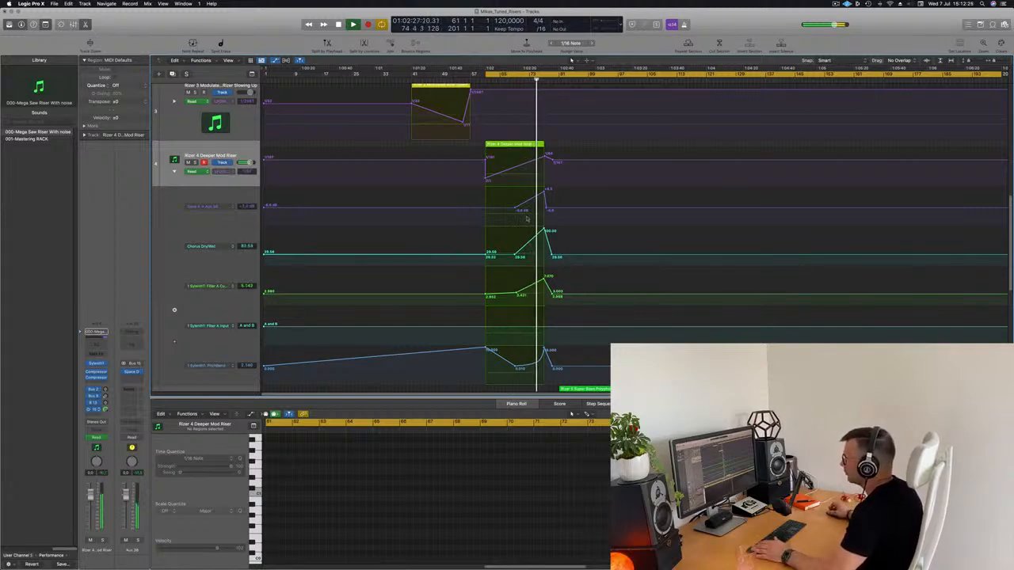
Reshape the start of Rizer 4's filter cutoff automation to fall from 10.000 at bar 61 to about 2.2 near bar 65
{"action": "scroll", "coordinate": [491, 199], "scroll_direction": "down", "scroll_amount": 5}
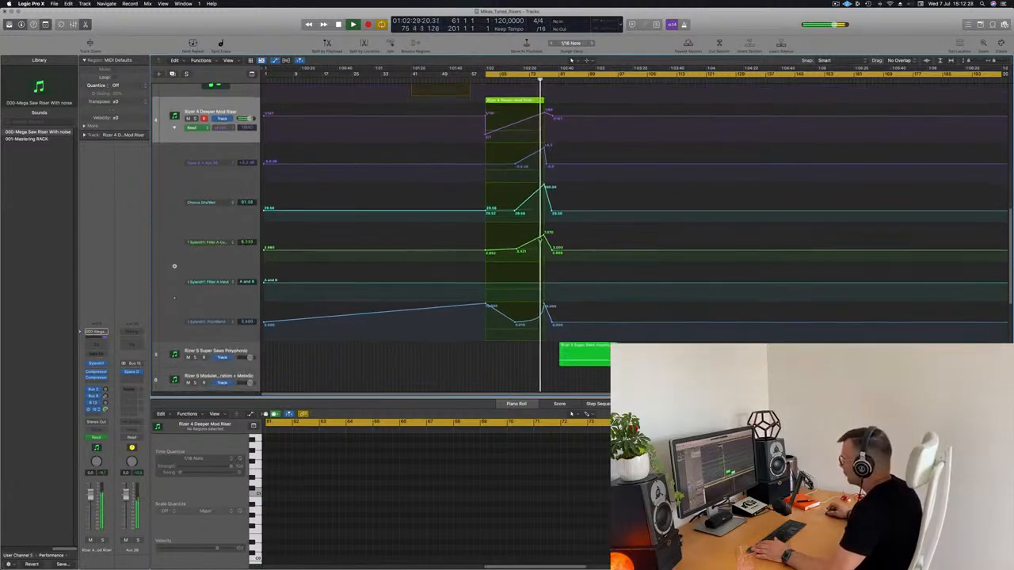
{"action": "key", "text": "space"}
{"action": "left_click_drag", "start_coordinate": [487, 253], "coordinate": [515, 247]}
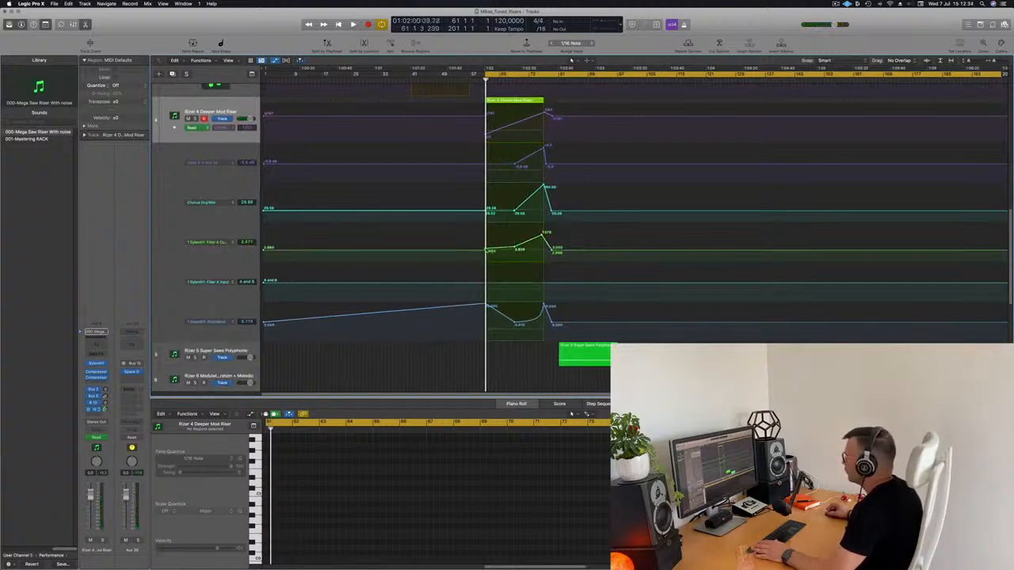
{"action": "key", "text": "space"}
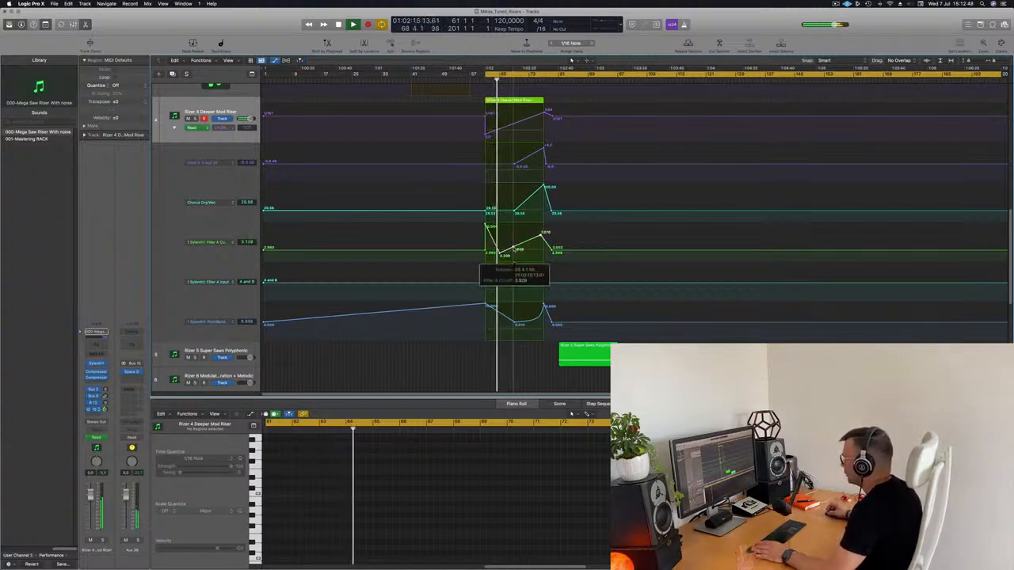
Raise Rizer 4's filter cutoff automation to 10.000 near bar 68 and at the region's end, with a dip to about 5.25 near bar 72
{"action": "left_click_drag", "start_coordinate": [512, 241], "coordinate": [516, 227]}
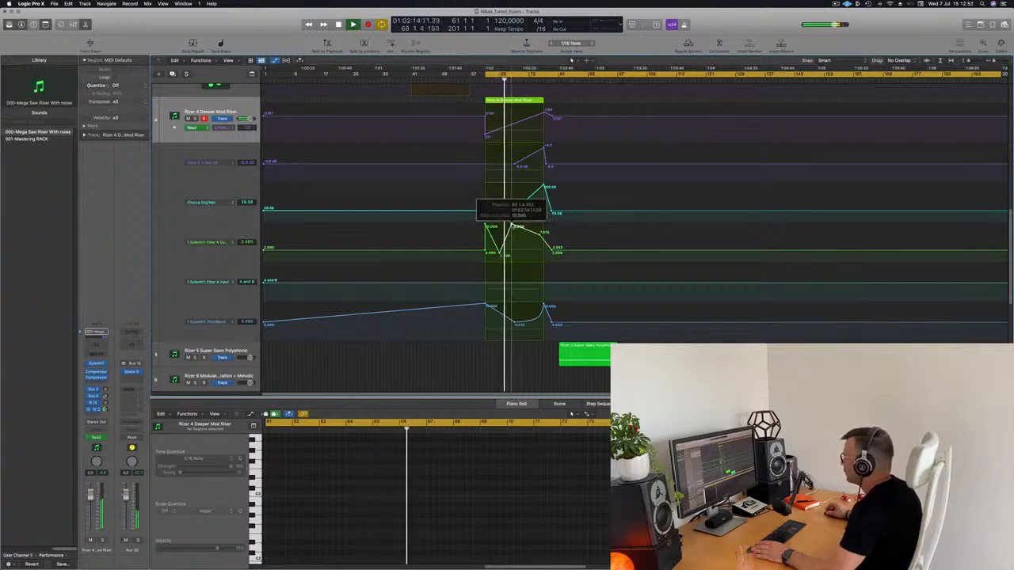
{"action": "mouse_move", "coordinate": [541, 233]}
{"action": "left_mouse_down"}
{"action": "mouse_move", "coordinate": [542, 246]}
{"action": "mouse_move", "coordinate": [543, 226]}
{"action": "left_mouse_up"}
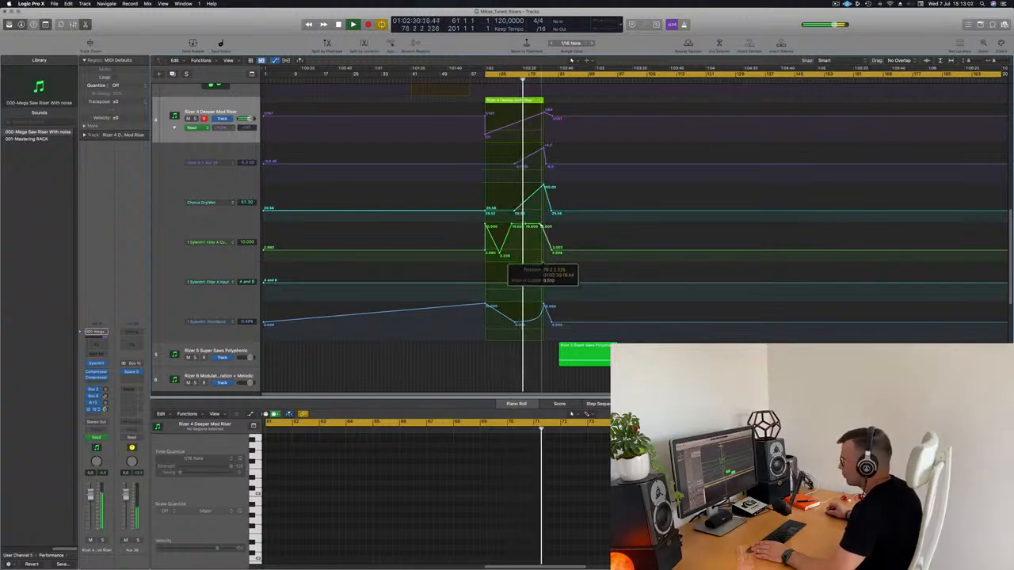
{"action": "left_click_drag", "start_coordinate": [525, 225], "coordinate": [532, 243]}
{"action": "key", "text": "space"}
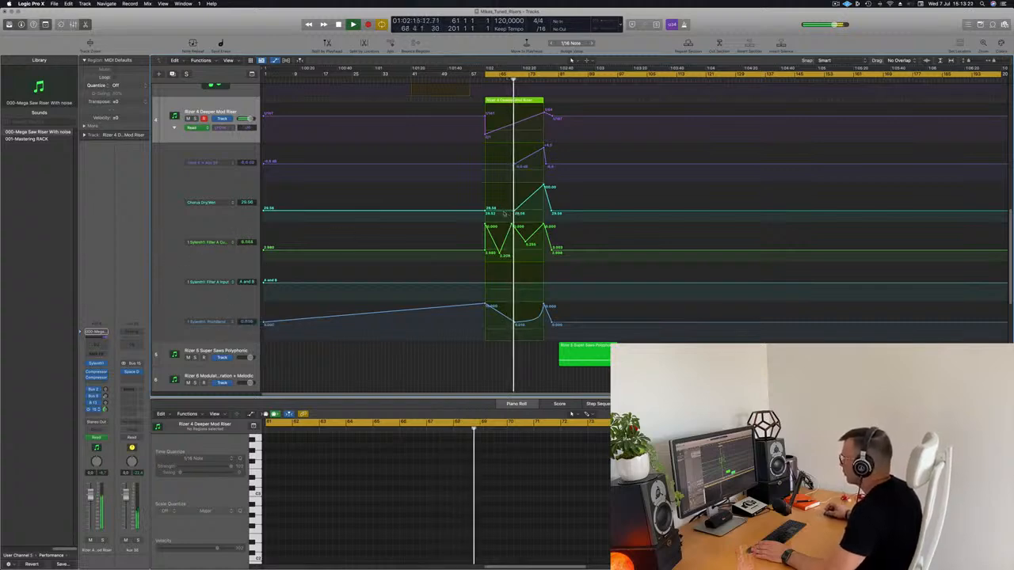
Raise Rizer 4's Chorus Dry/Wet automation to 100.00 at bar 61, play the result and select the Rizer 4 region
{"action": "left_click_drag", "start_coordinate": [485, 211], "coordinate": [486, 186]}
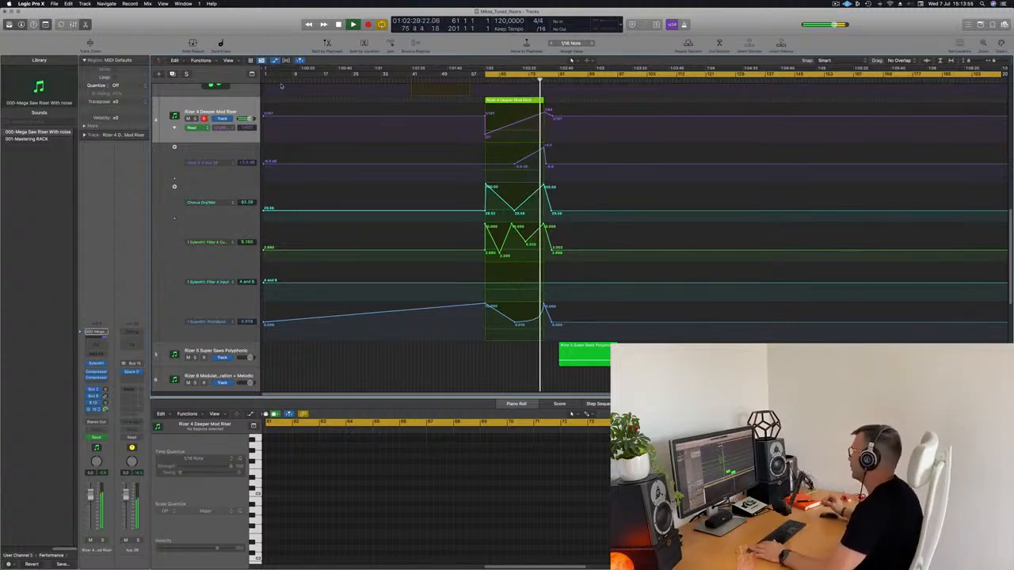
{"action": "key", "text": "space"}
{"action": "left_click", "coordinate": [526, 100]}
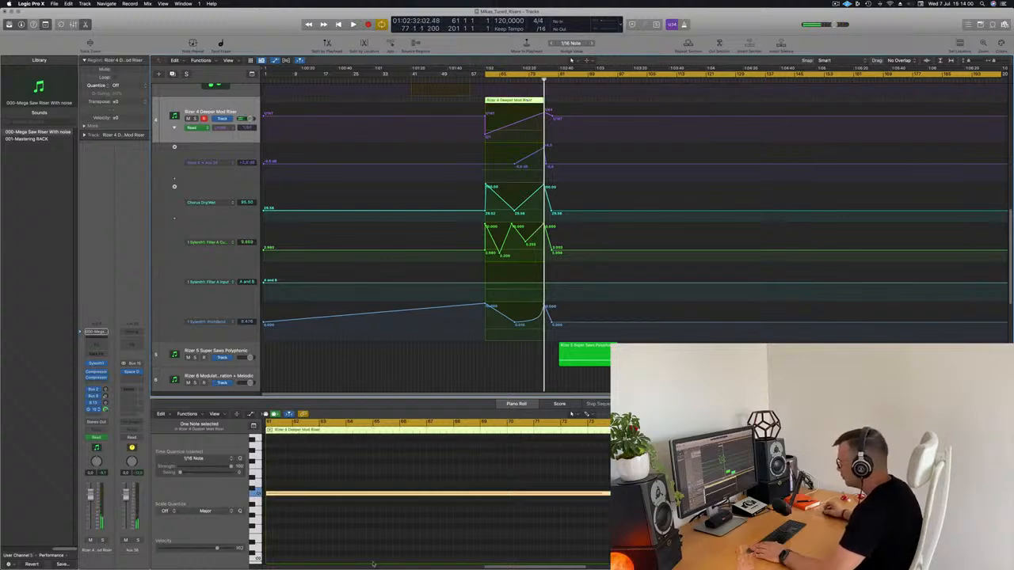
Play the Rizer 4 riser through from bar 61 to its end, deselect its region and stop playback
{"action": "key", "text": "shift+Return"}
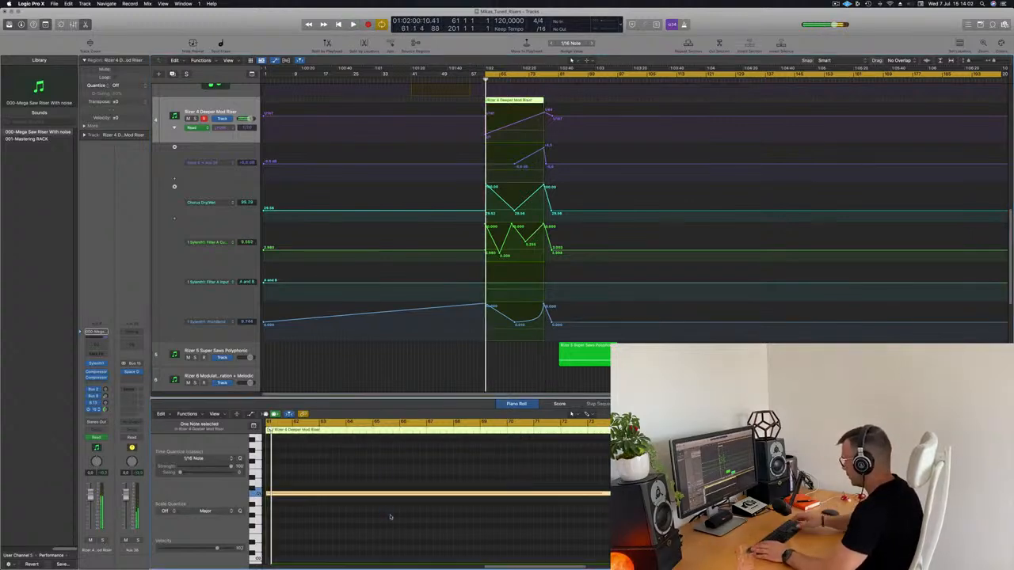
{"action": "key", "text": "BackSpace"}
{"action": "key", "text": "space"}
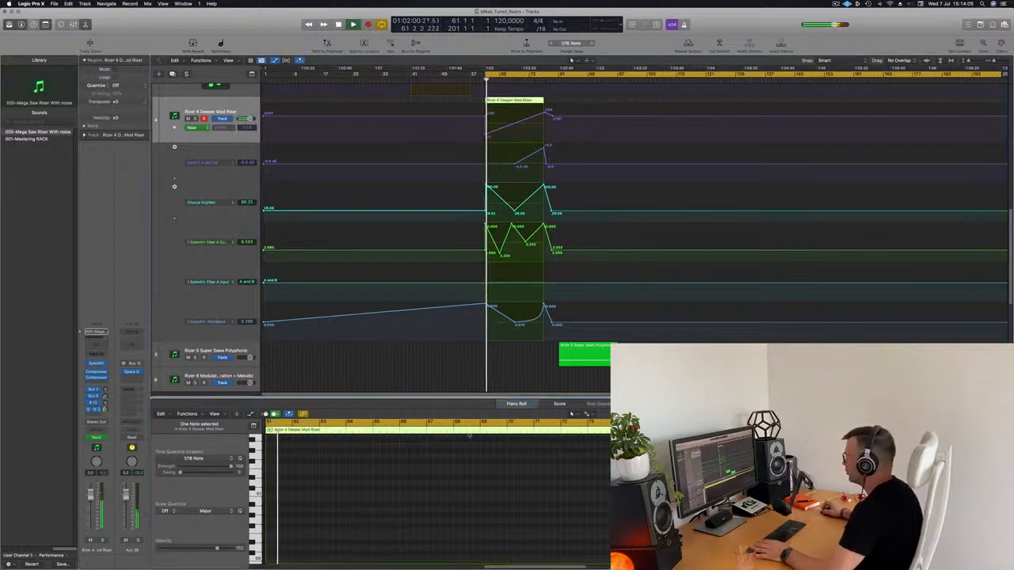
{"action": "scroll", "coordinate": [475, 510], "scroll_direction": "up", "scroll_amount": 5}
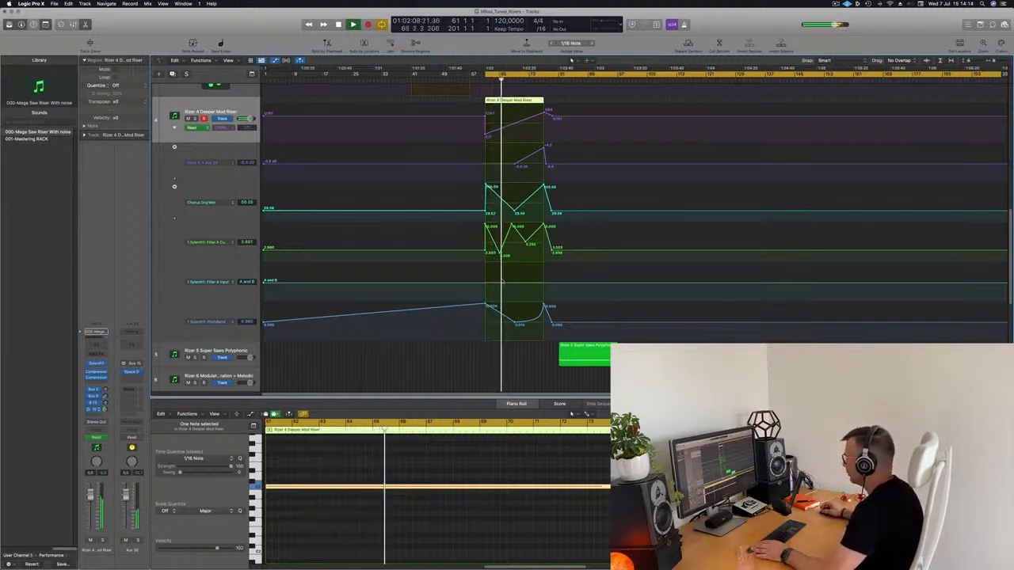
{"action": "left_click", "coordinate": [429, 372]}
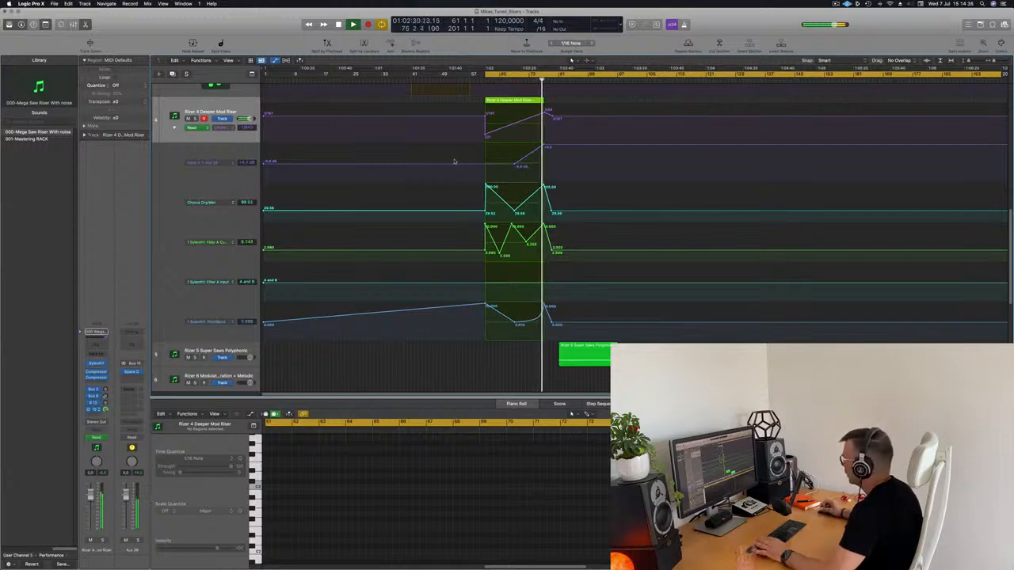
{"action": "key", "text": "space"}
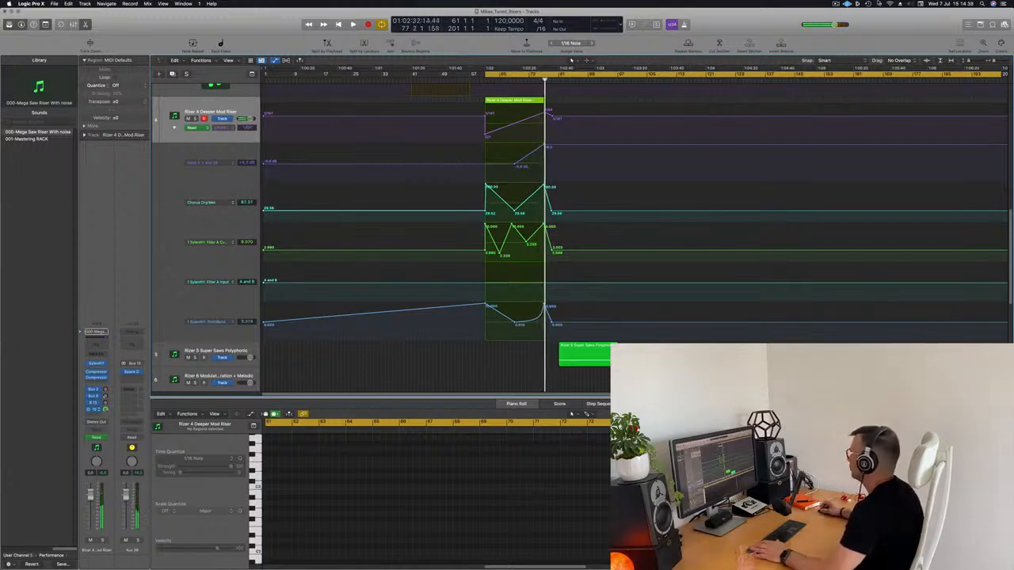
Move the start of the cycle range from bar 61 to bar 81, where the Rizer 5 region begins
{"action": "left_click", "coordinate": [836, 4]}
{"action": "left_click", "coordinate": [857, 19]}
{"action": "left_click_drag", "start_coordinate": [484, 74], "coordinate": [557, 80]}
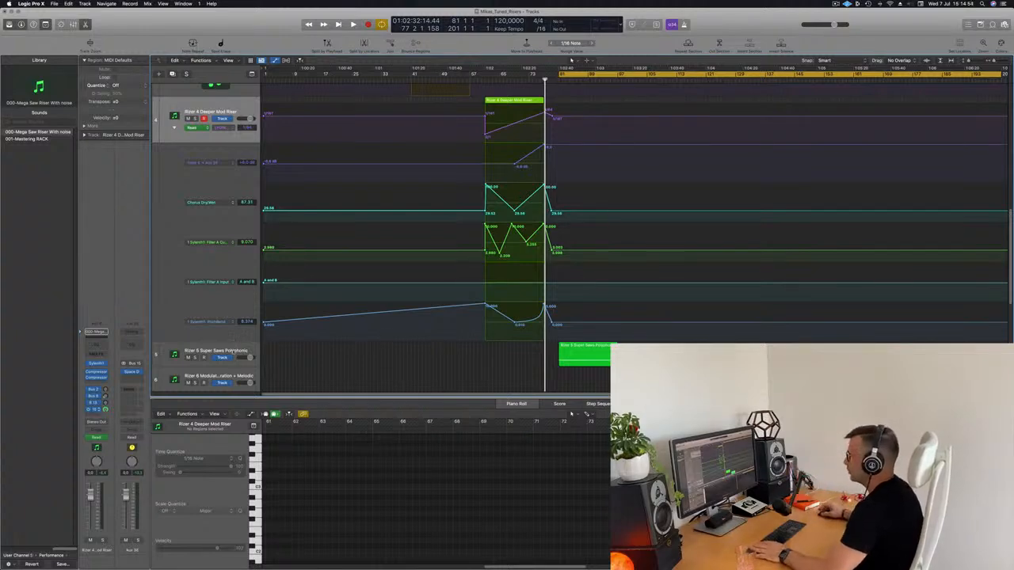
Select the Rizer 5 Super Saws Polyphonic track and increase its height so its automation curve shows
{"action": "left_click", "coordinate": [233, 354]}
{"action": "scroll", "coordinate": [366, 353], "scroll_direction": "down", "scroll_amount": 8}
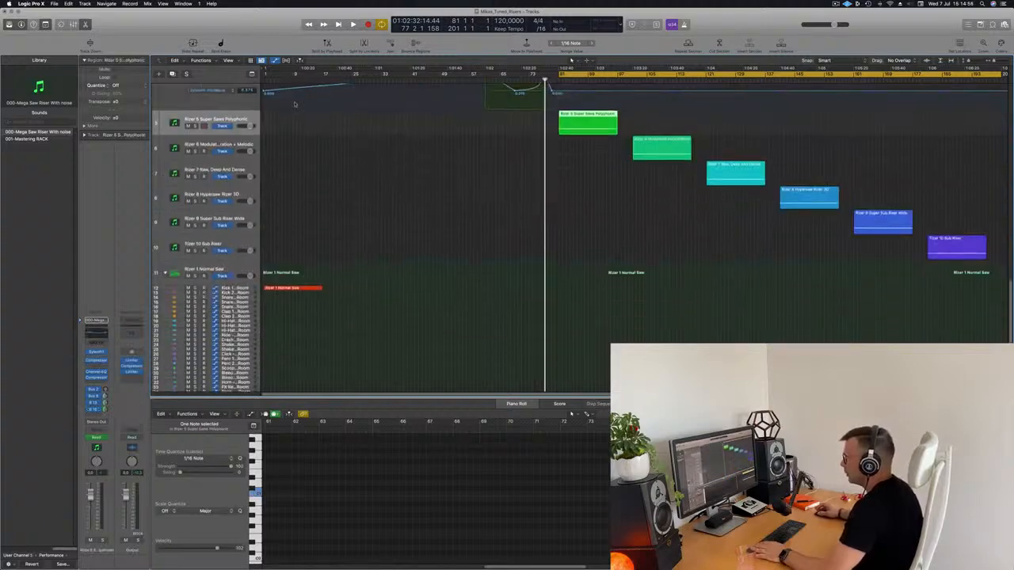
{"action": "scroll", "coordinate": [299, 161], "scroll_direction": "down", "scroll_amount": 1}
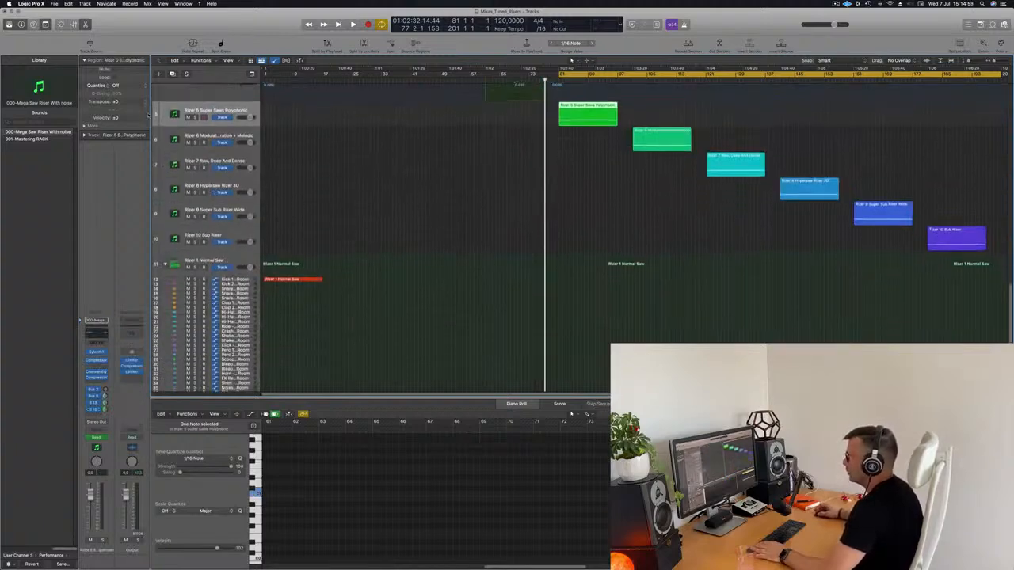
{"action": "left_click_drag", "start_coordinate": [185, 126], "coordinate": [183, 158]}
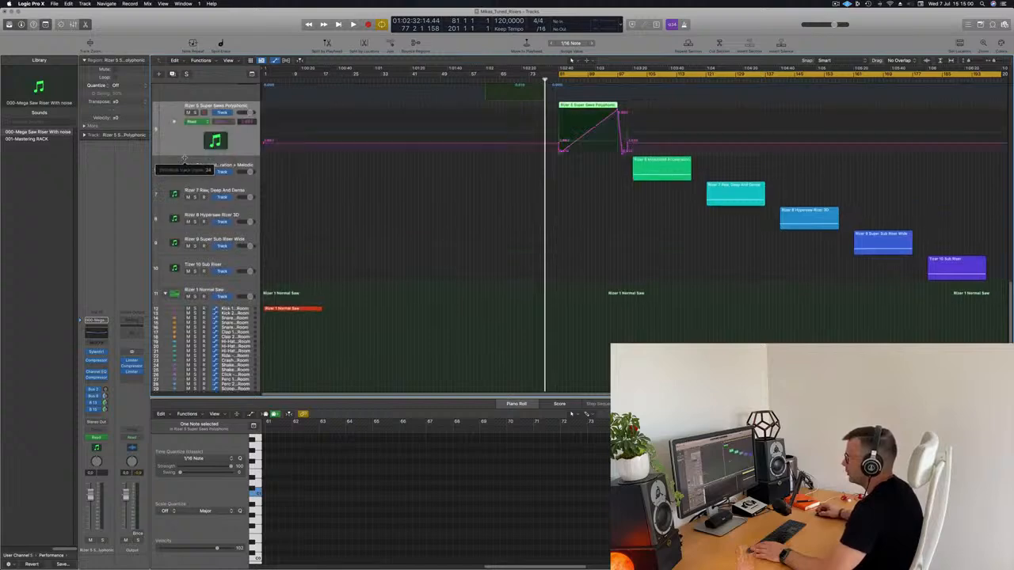
{"action": "scroll", "coordinate": [464, 346], "scroll_direction": "up", "scroll_amount": 6}
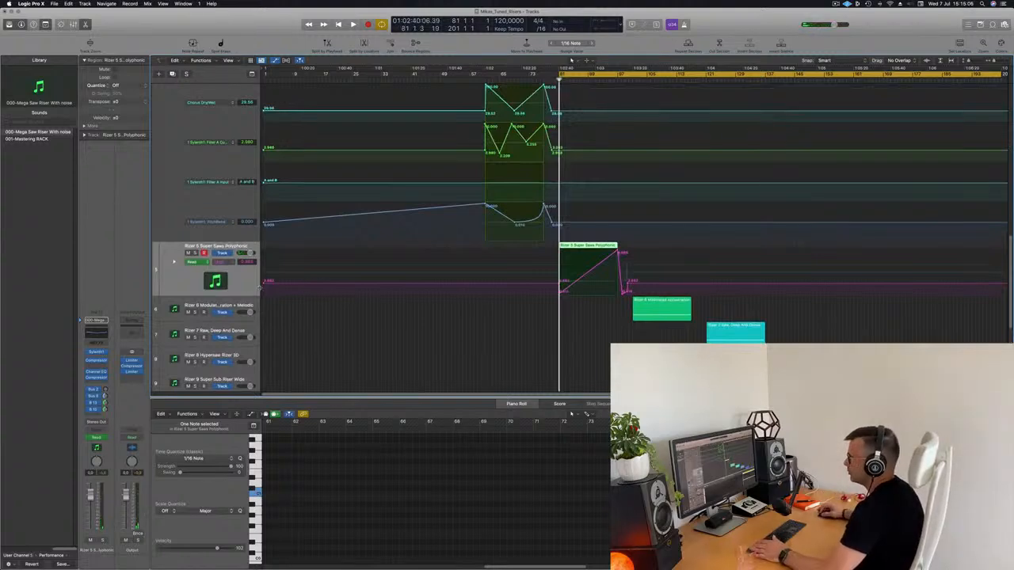
Play the Rizer 5 riser from bar 81 and expand all of its automation lanes
{"action": "key", "text": "space"}
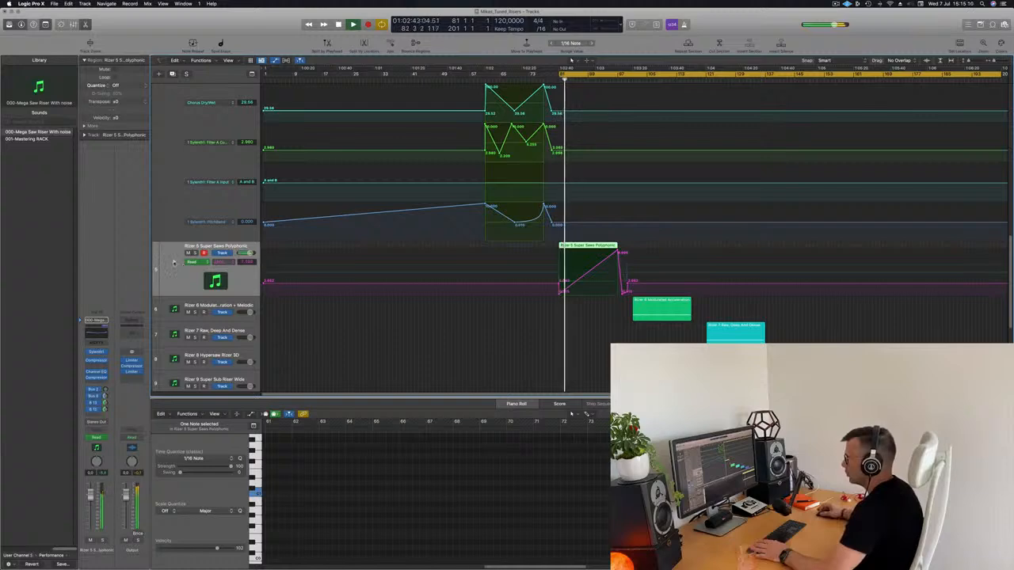
{"action": "left_click", "coordinate": [174, 263]}
{"action": "scroll", "coordinate": [174, 263], "scroll_direction": "down", "scroll_amount": 3}
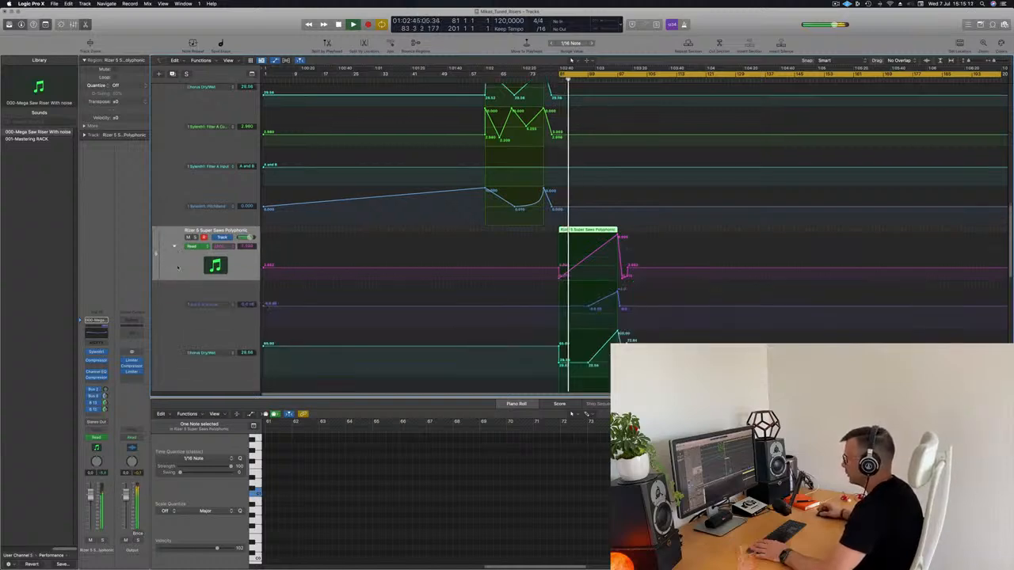
Open Rizer 5's Sylenth1 instrument, view its Part B and move the plug-in window clear of the riser's automation
{"action": "left_click", "coordinate": [96, 351]}
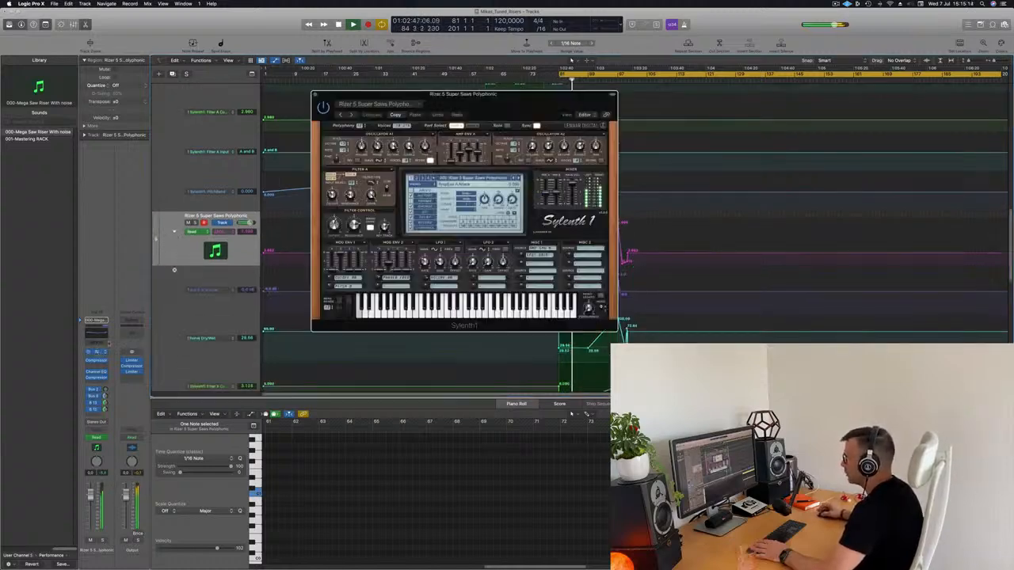
{"action": "left_click_drag", "start_coordinate": [535, 104], "coordinate": [879, 141]}
{"action": "left_click", "coordinate": [820, 163]}
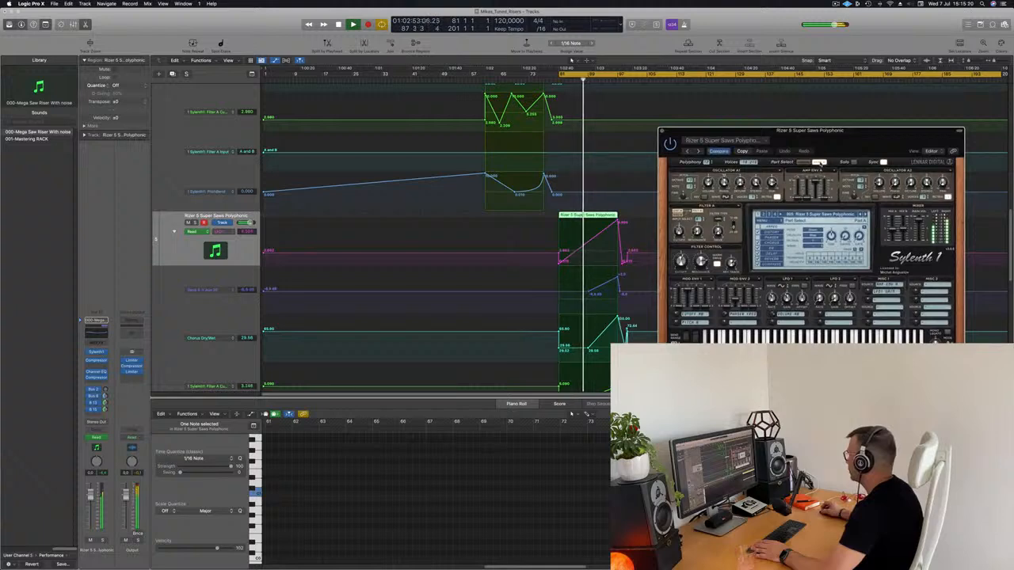
{"action": "left_click_drag", "start_coordinate": [842, 142], "coordinate": [887, 60]}
Examine Rizer 5's send, chorus and filter cutoff automation alongside Sylenth1's Part A during playback, repositioning the plug-in window
{"action": "scroll", "coordinate": [620, 244], "scroll_direction": "down", "scroll_amount": 3}
{"action": "scroll", "coordinate": [618, 244], "scroll_direction": "down", "scroll_amount": 1}
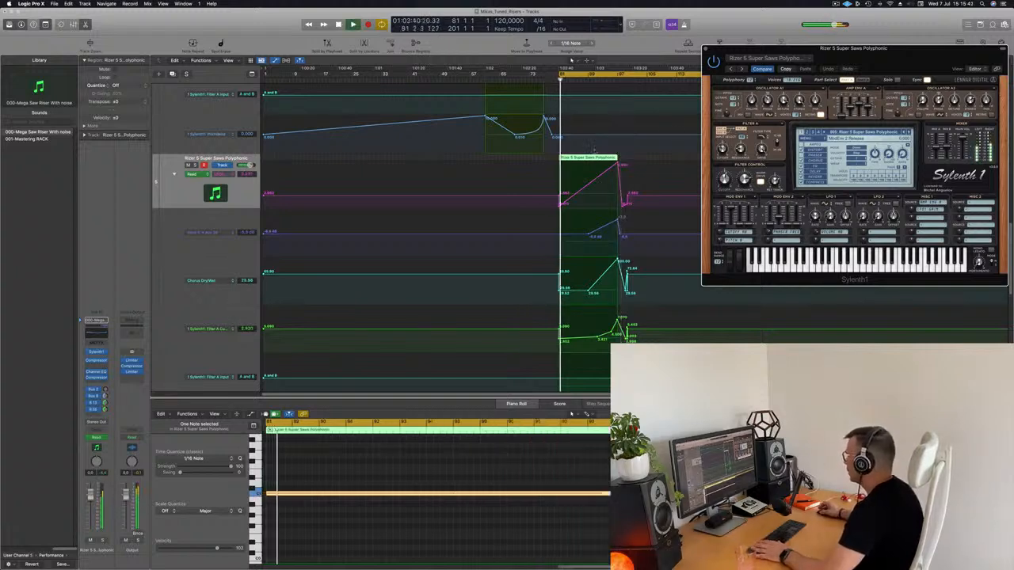
{"action": "left_click_drag", "start_coordinate": [872, 49], "coordinate": [806, 99]}
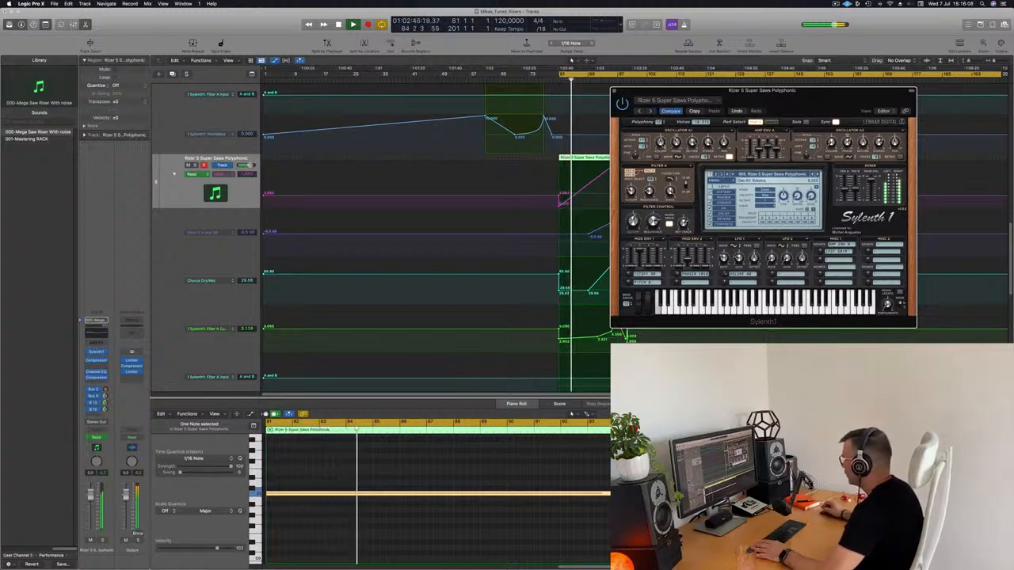
{"action": "left_click_drag", "start_coordinate": [849, 97], "coordinate": [811, 112]}
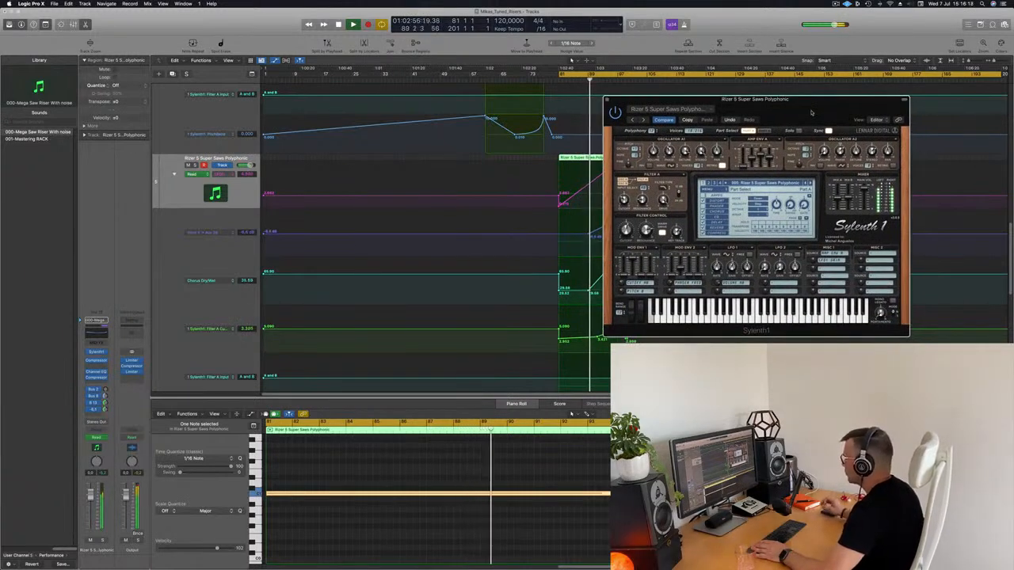
{"action": "mouse_move", "coordinate": [841, 101]}
{"action": "left_mouse_down"}
{"action": "mouse_move", "coordinate": [867, 101]}
{"action": "mouse_move", "coordinate": [814, 101]}
{"action": "mouse_move", "coordinate": [860, 101]}
{"action": "left_mouse_up"}
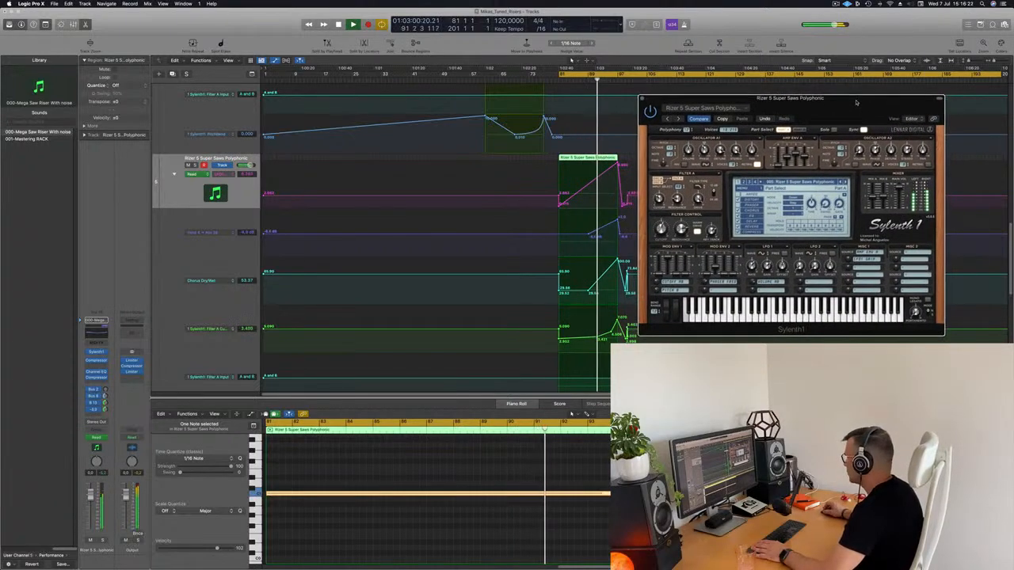